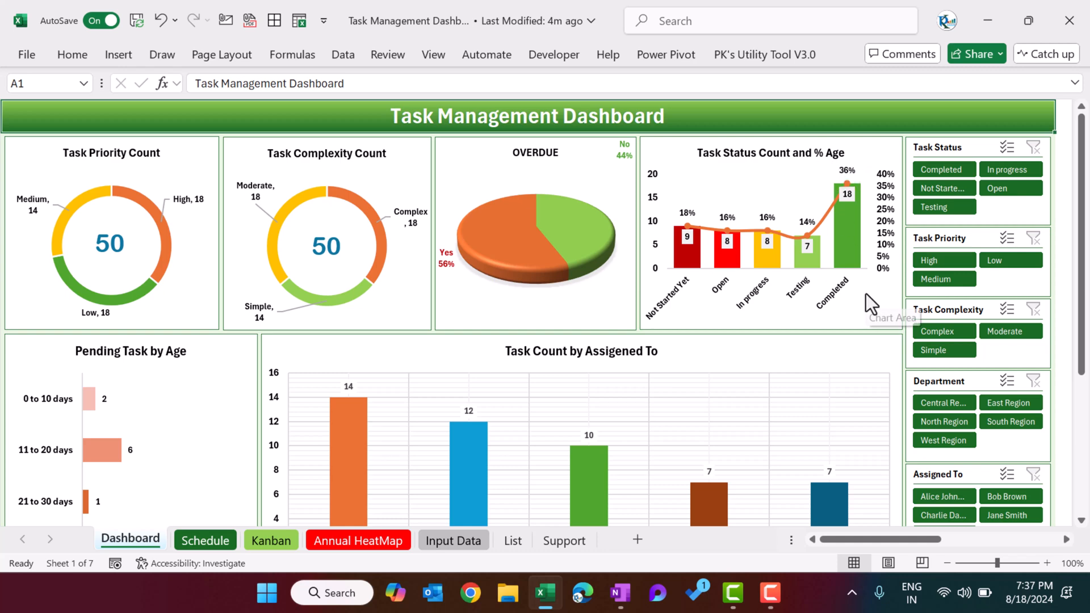
- Look over all the charts and filter slicers on the Task Management Dashboard
scroll(210, 365, down, 1)
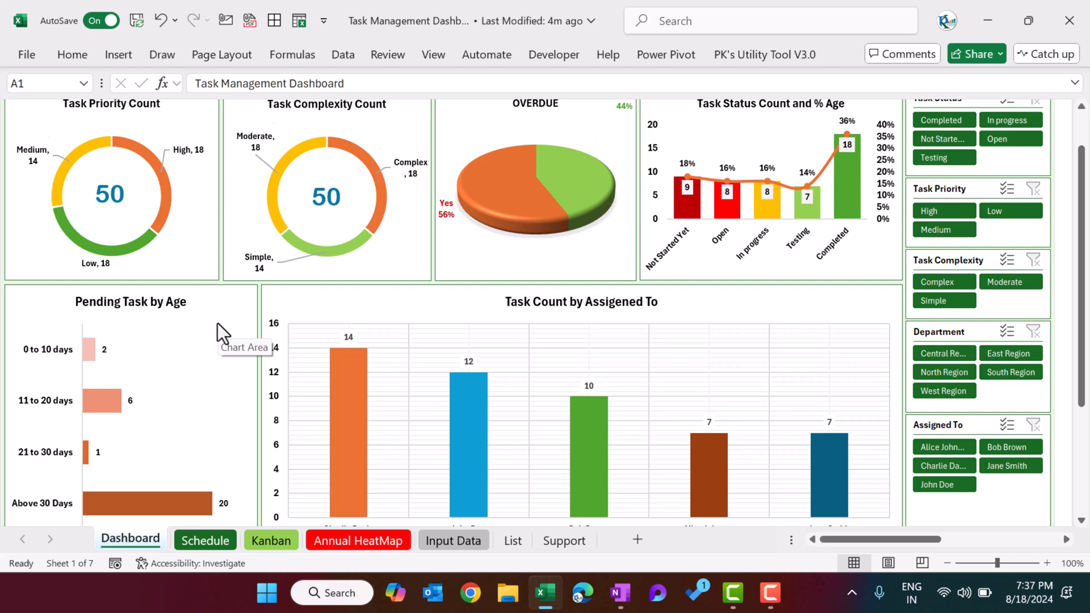
scroll(217, 322, down, 1)
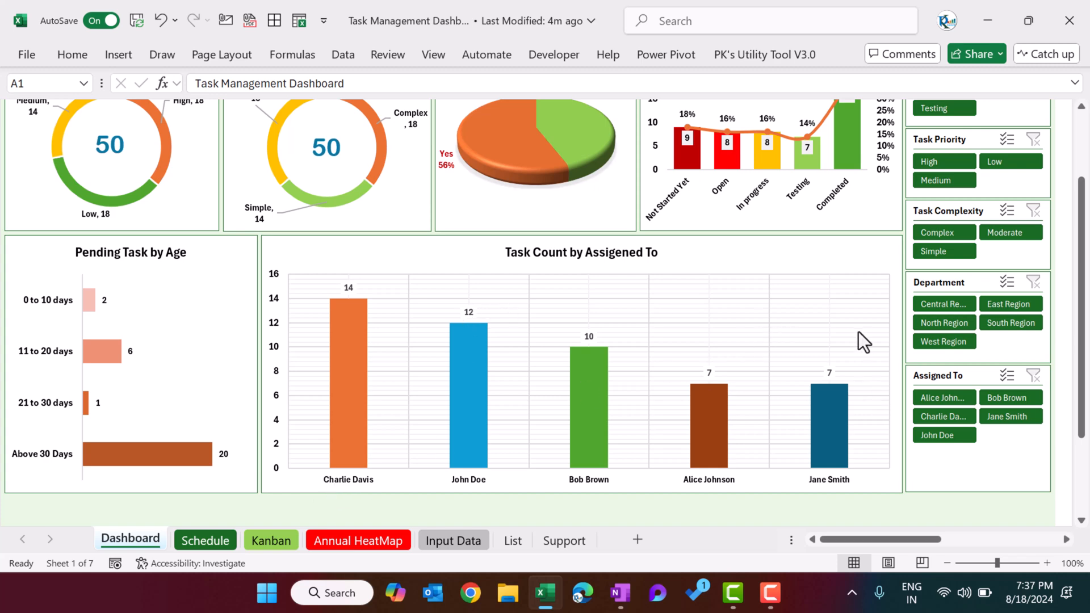
scroll(858, 331, up, 2)
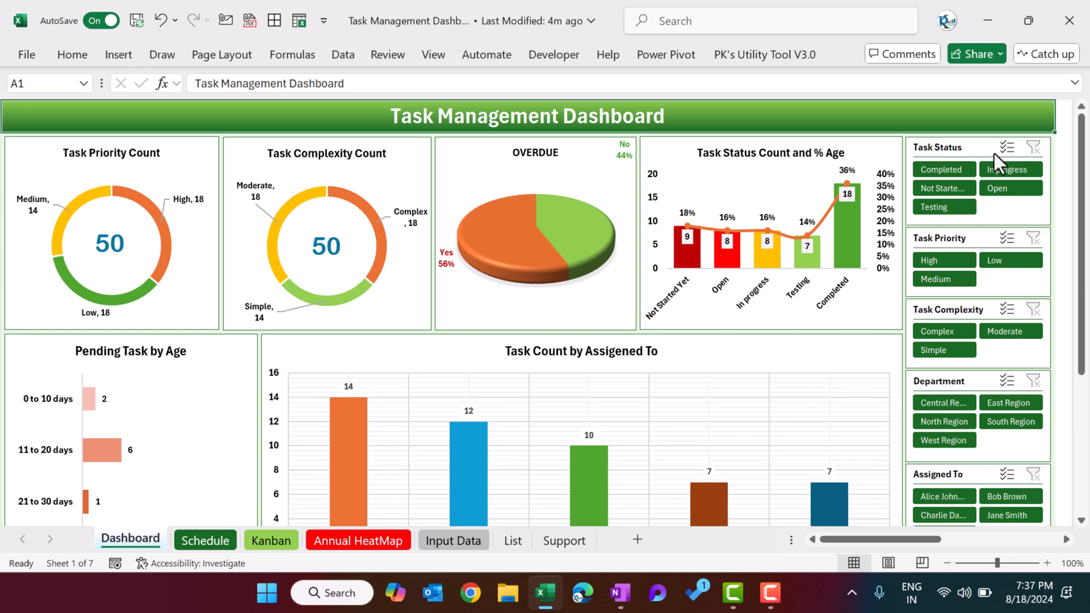
scroll(997, 304, down, 1)
scroll(996, 305, down, 1)
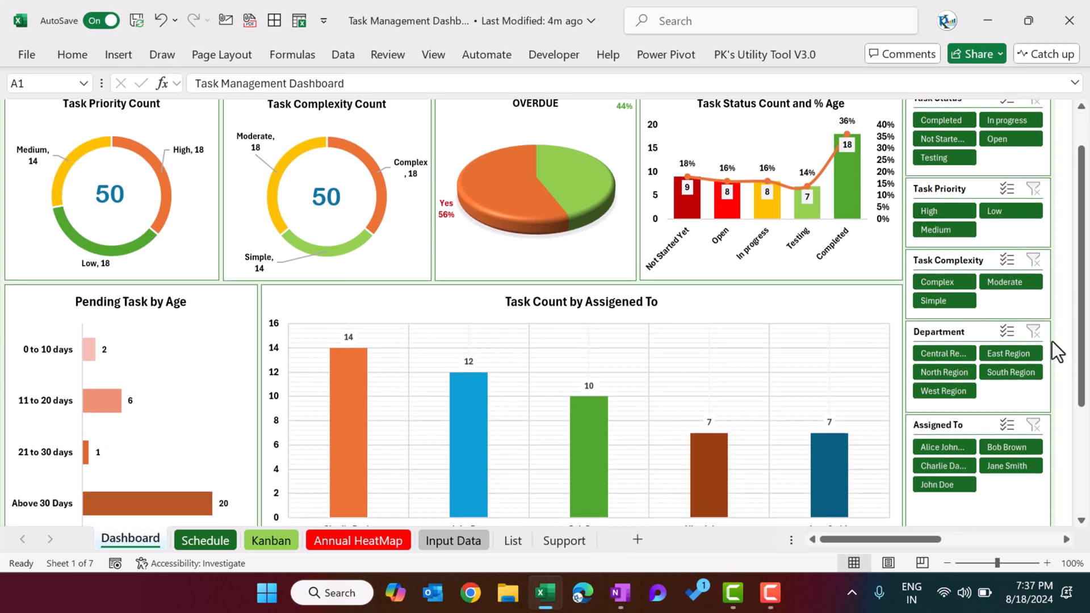
scroll(1019, 434, up, 2)
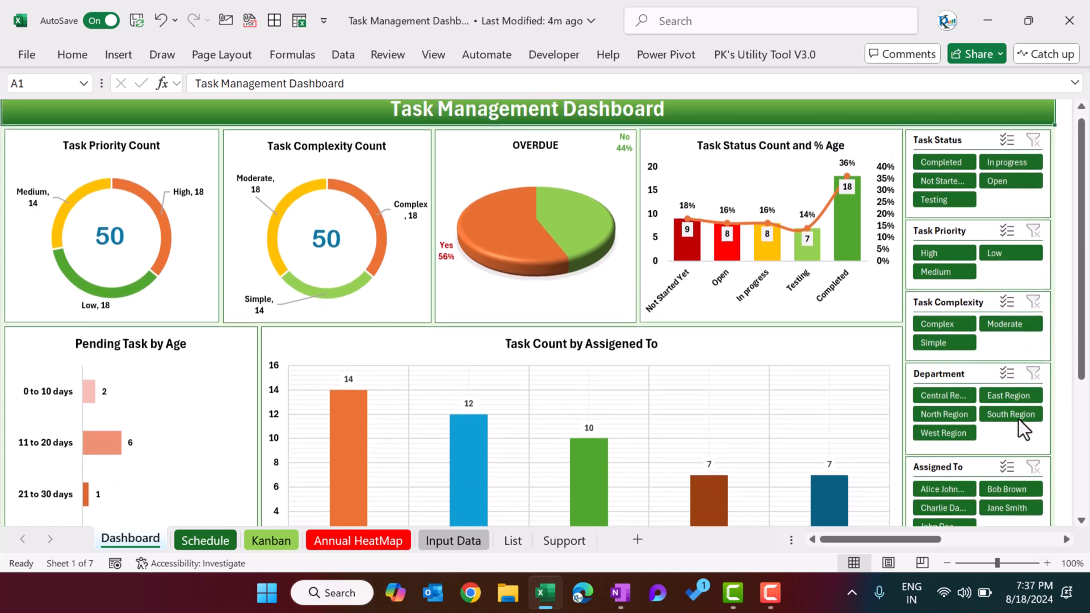
- Filter the dashboard by the Central, West and South Region departments in turn, and clear the Department filter
click(945, 406)
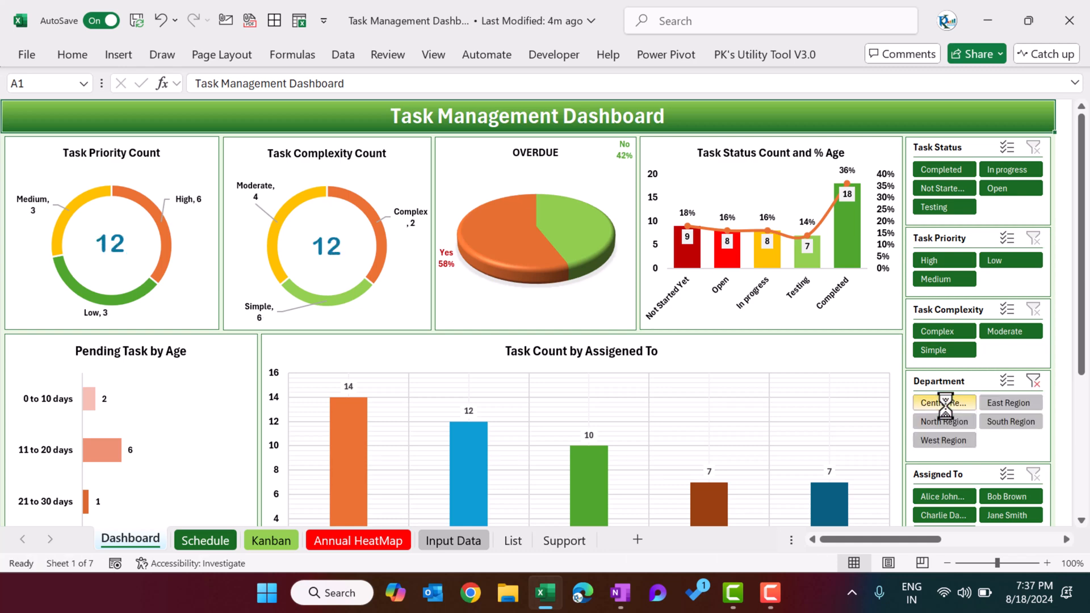
click(949, 438)
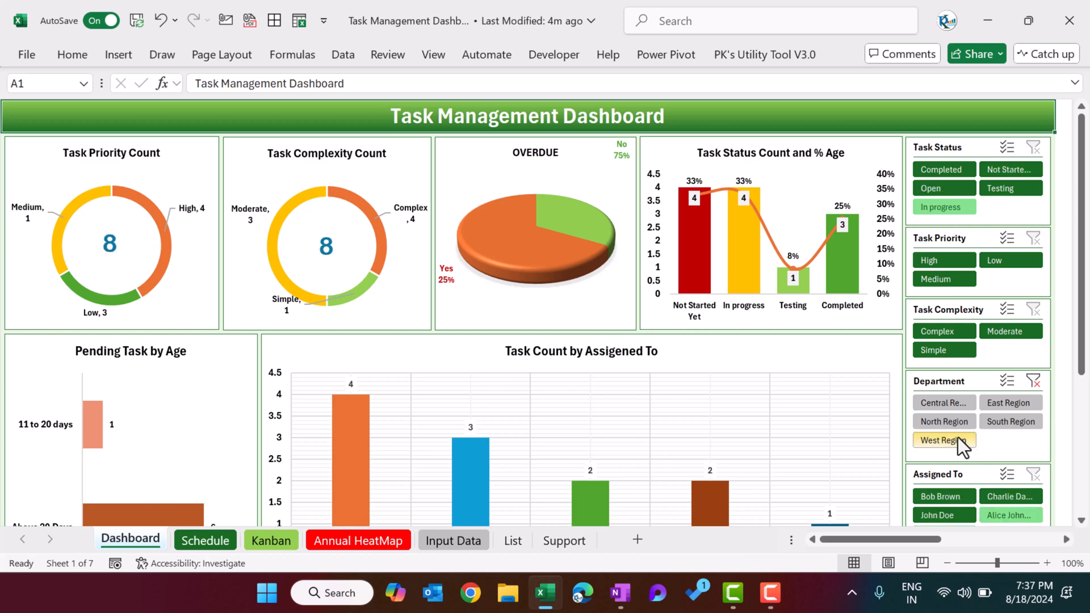
click(1016, 420)
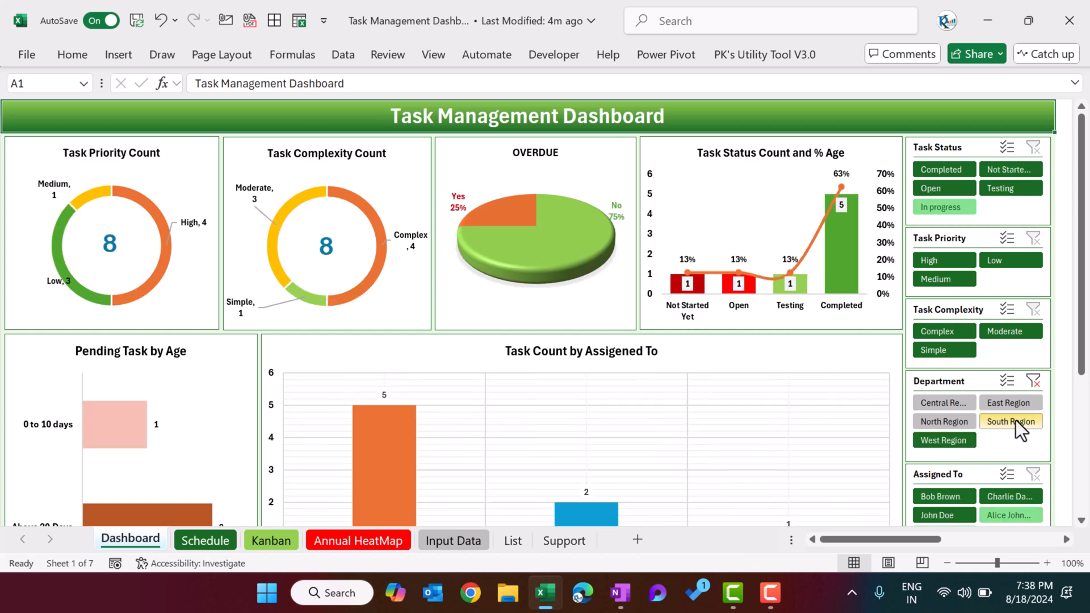
click(1033, 380)
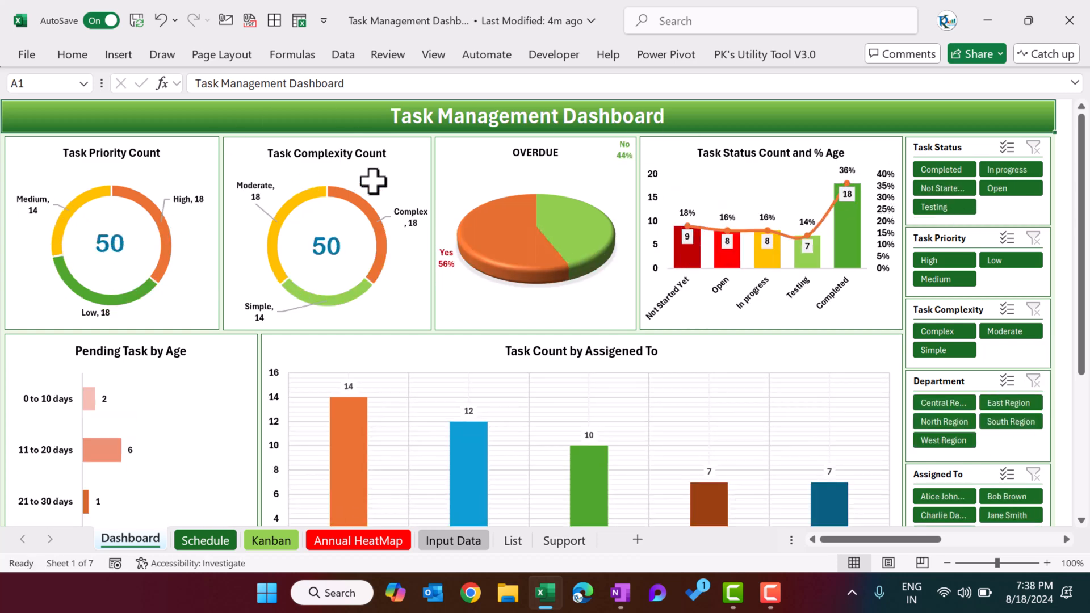
- Open the Schedule sheet and look through its list of objectives and timeline bars
click(218, 544)
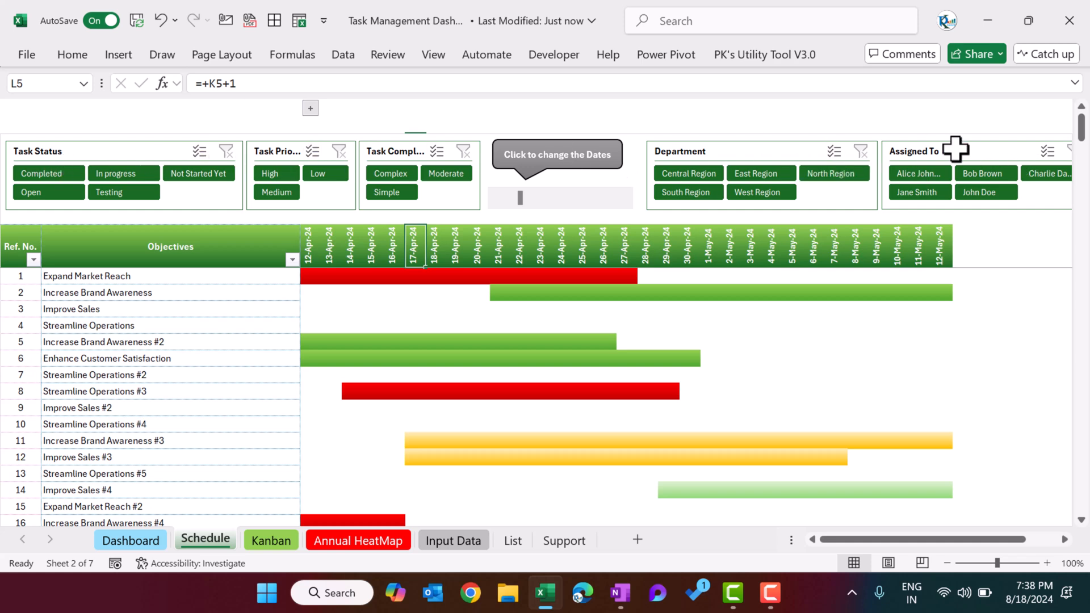
scroll(96, 304, down, 1)
scroll(96, 303, down, 15)
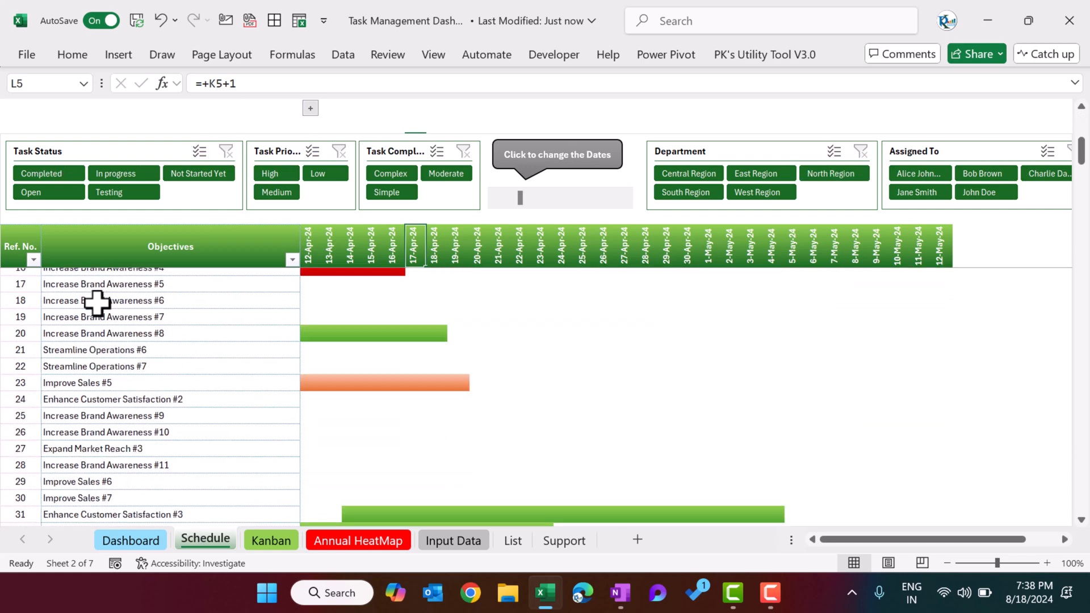
scroll(97, 304, up, 15)
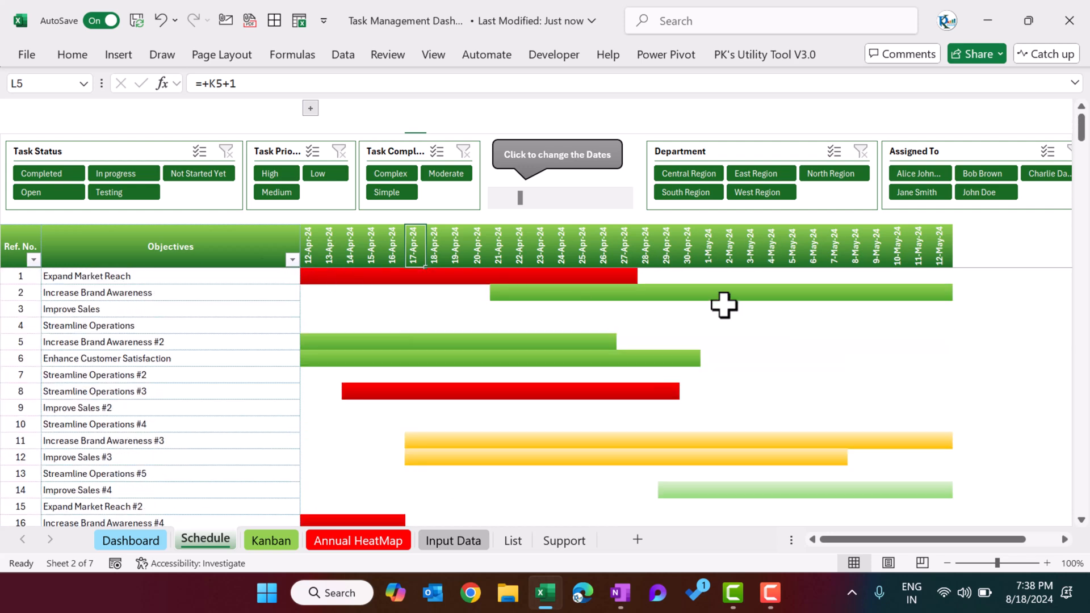
- Shift the schedule's timeline several days forward using the date control
click(625, 209)
click(621, 201)
click(621, 201)
click(622, 201)
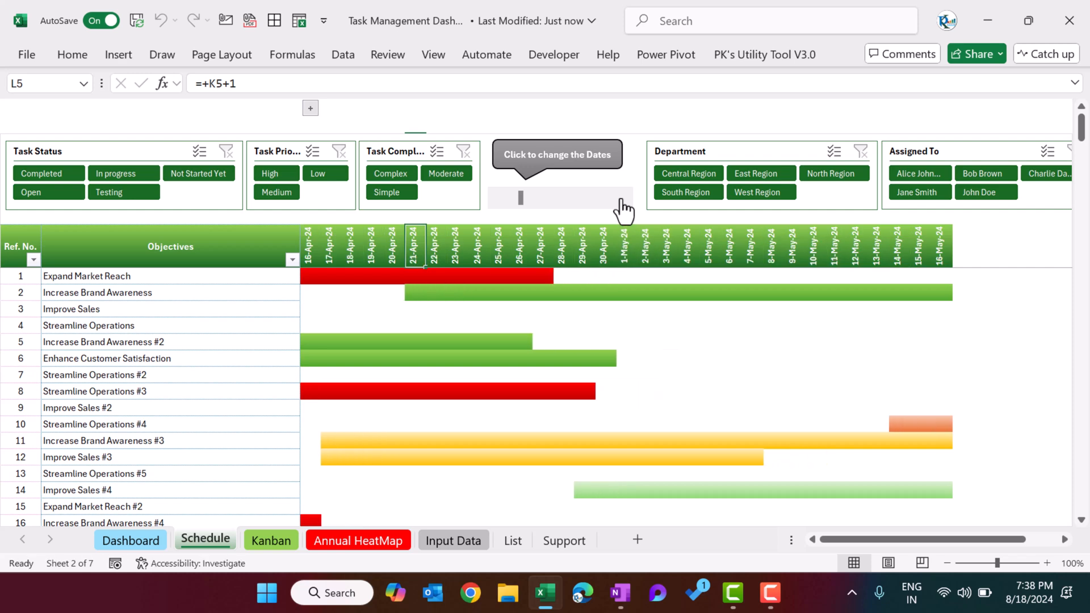
click(621, 200)
click(621, 201)
- Shift the schedule's timeline back day by day so that it starts on 12-Apr-24
click(495, 200)
click(497, 199)
click(497, 200)
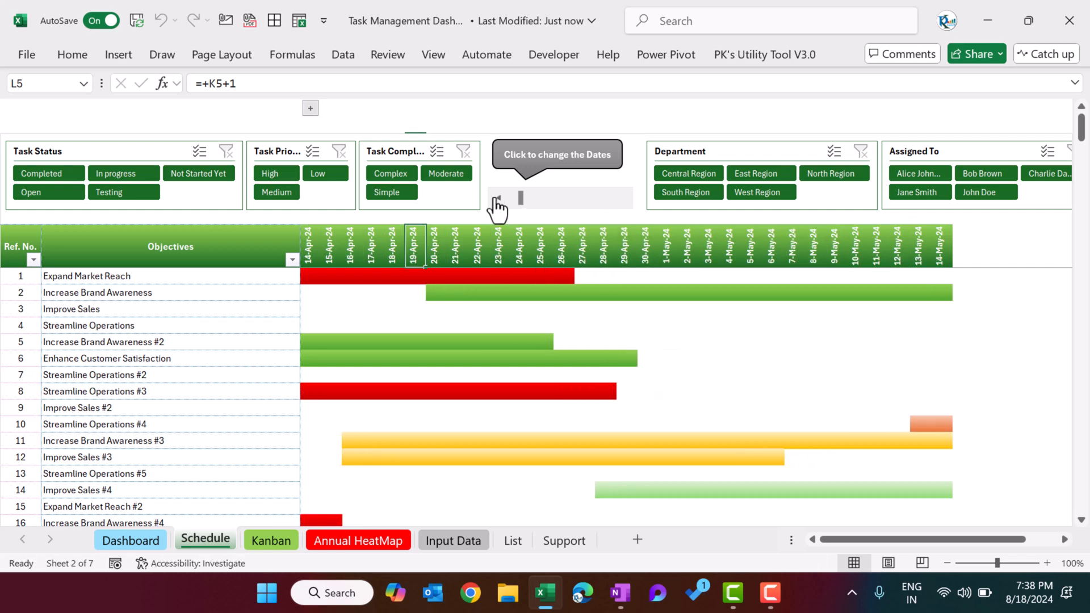
click(497, 200)
click(497, 199)
click(496, 200)
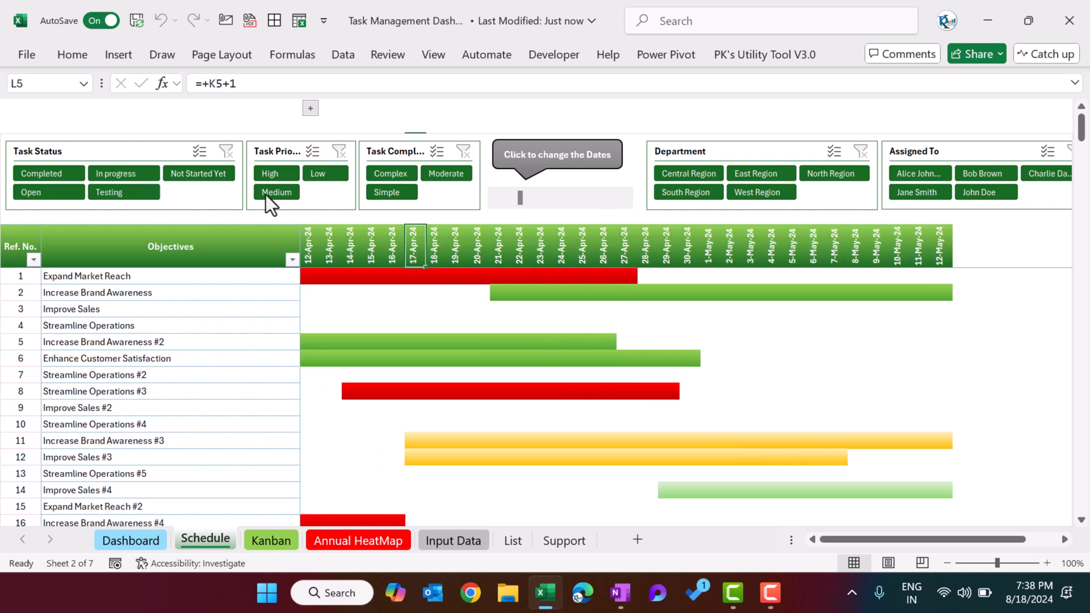
- Filter the schedule to High priority tasks of Complex complexity, look through them, and clear both filters
click(280, 176)
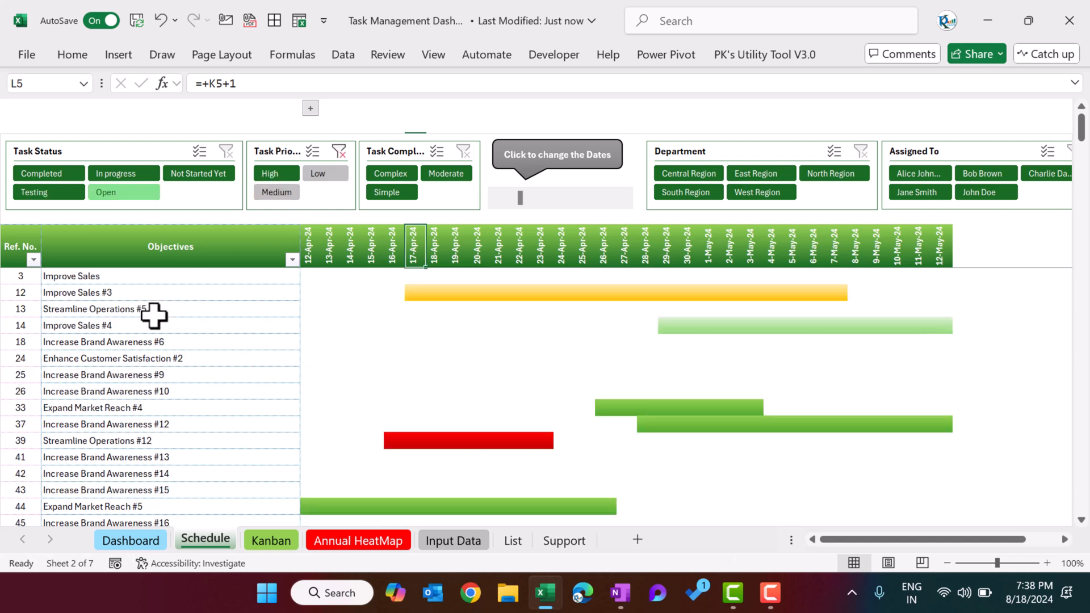
scroll(482, 370, down, 5)
scroll(580, 370, up, 5)
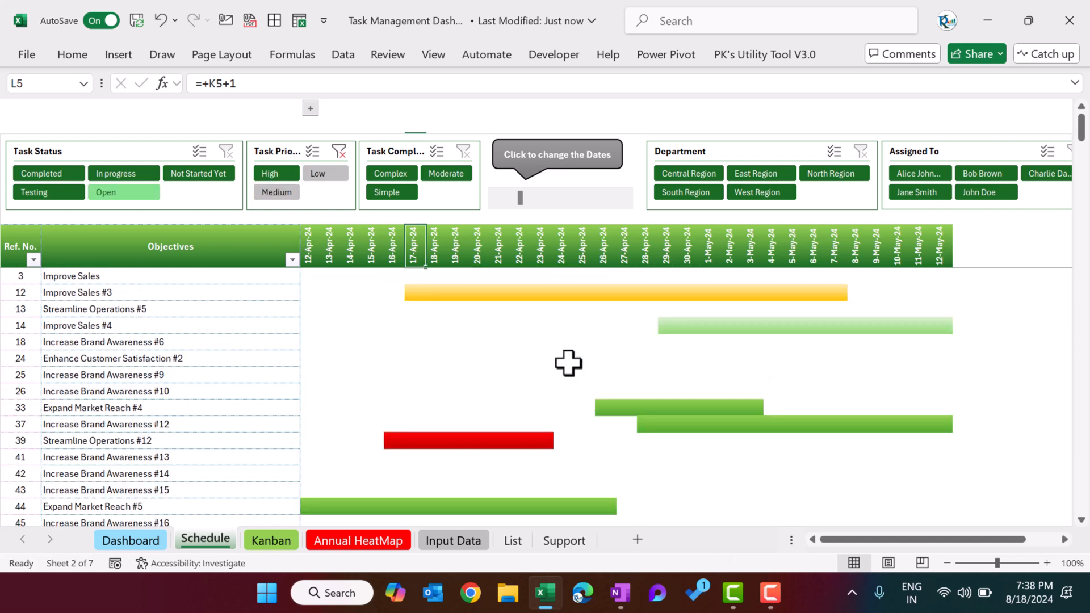
click(401, 178)
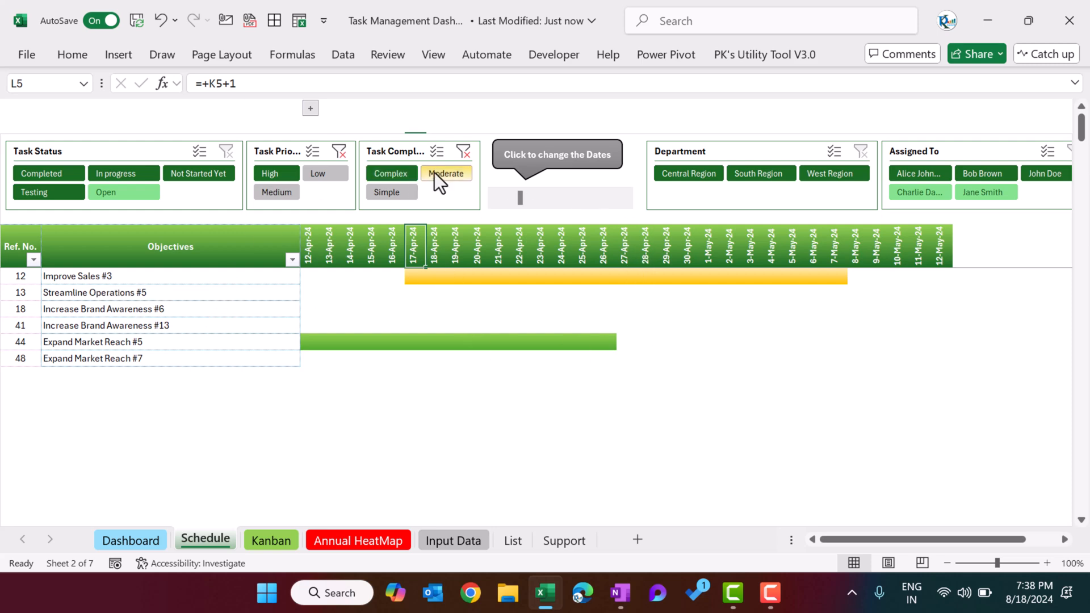
click(463, 150)
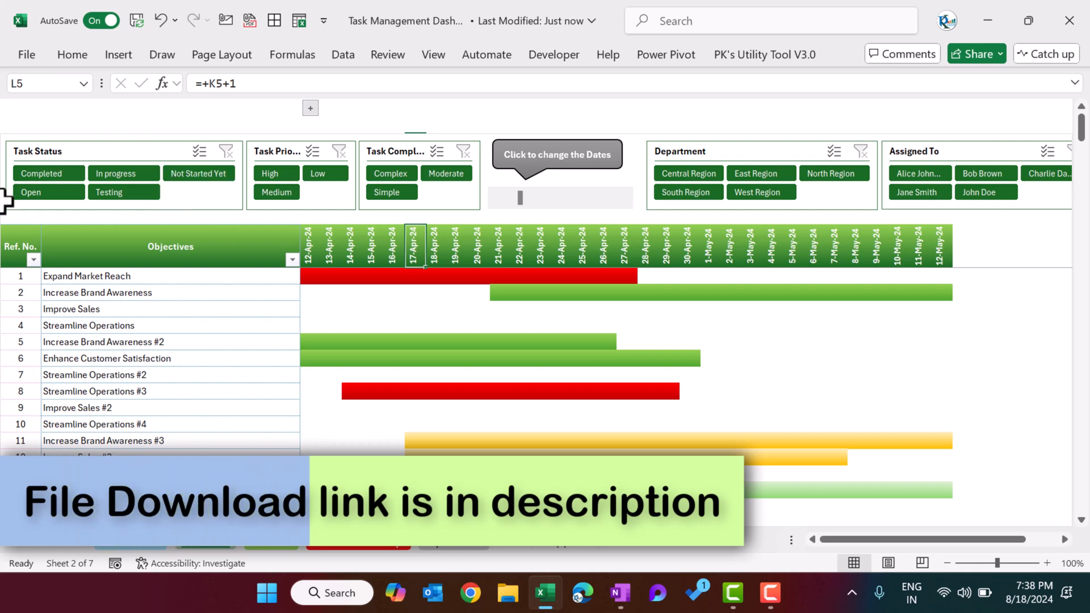
- Filter the schedule to Not Started Yet tasks and move the timeline back to start on 6-Jun-24
click(207, 175)
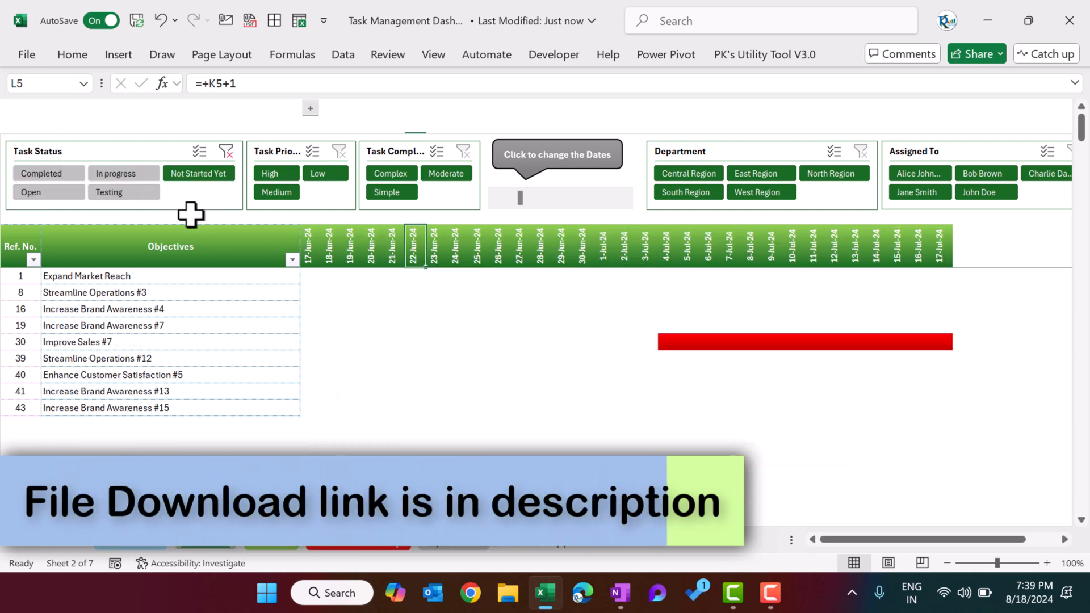
click(503, 199)
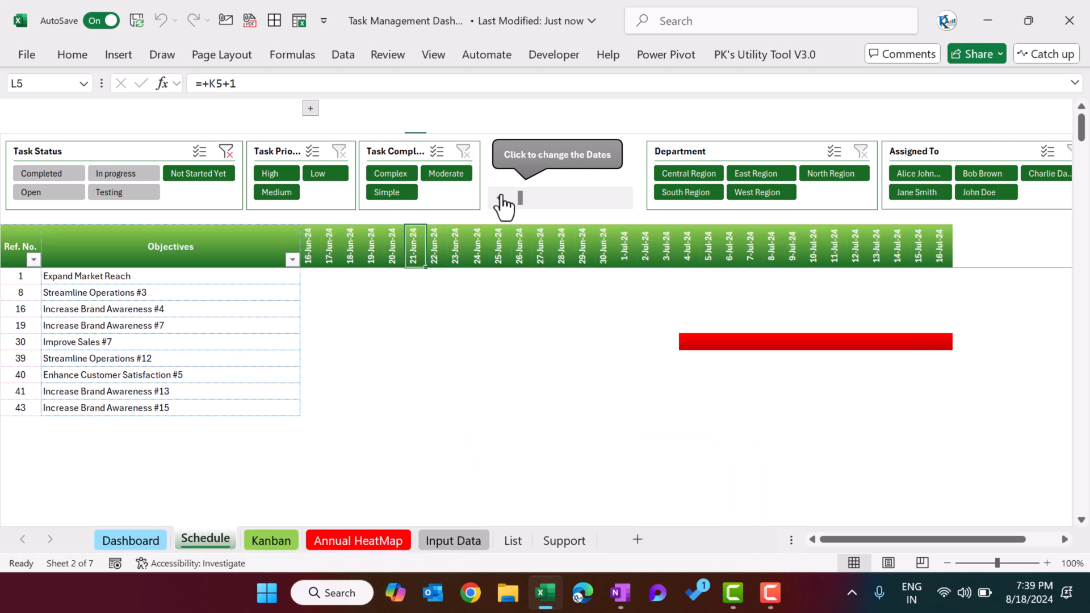
click(499, 199)
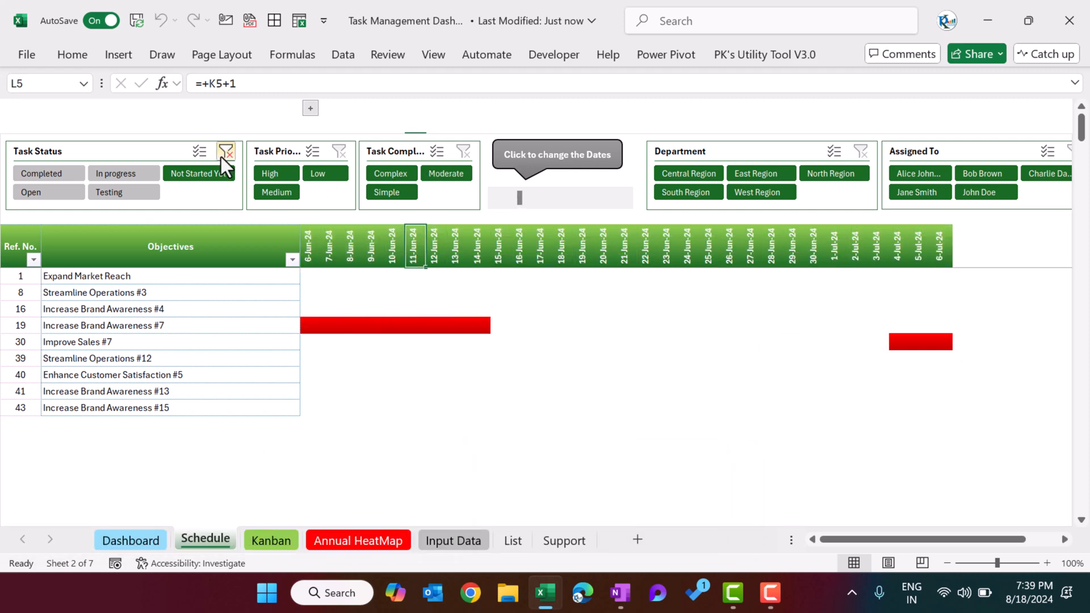
- Filter the schedule by East Region and by a single assignee in turn, clearing each filter after viewing
click(781, 173)
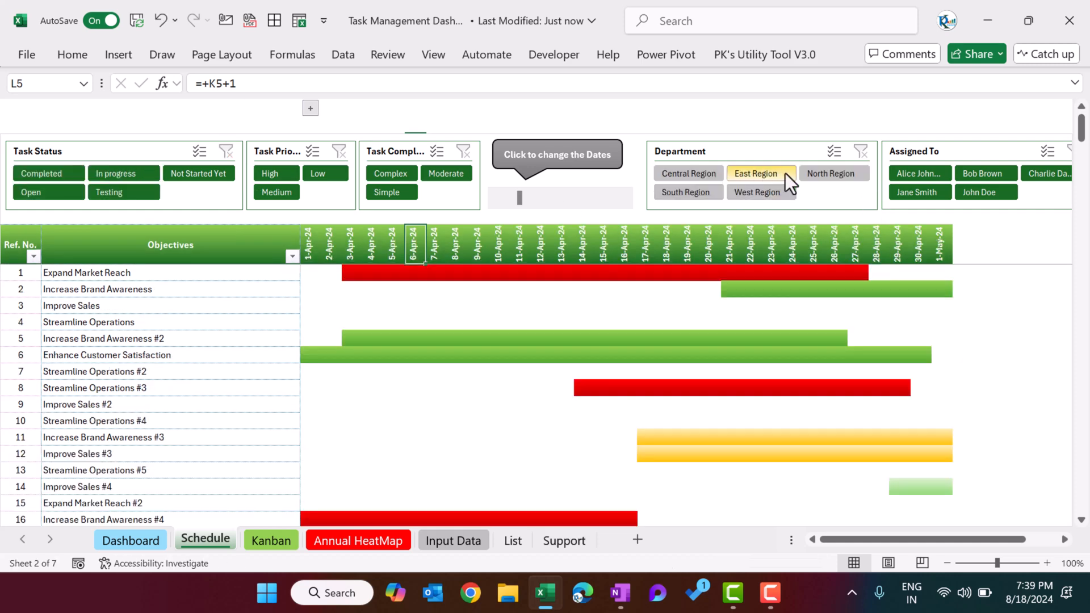
click(861, 151)
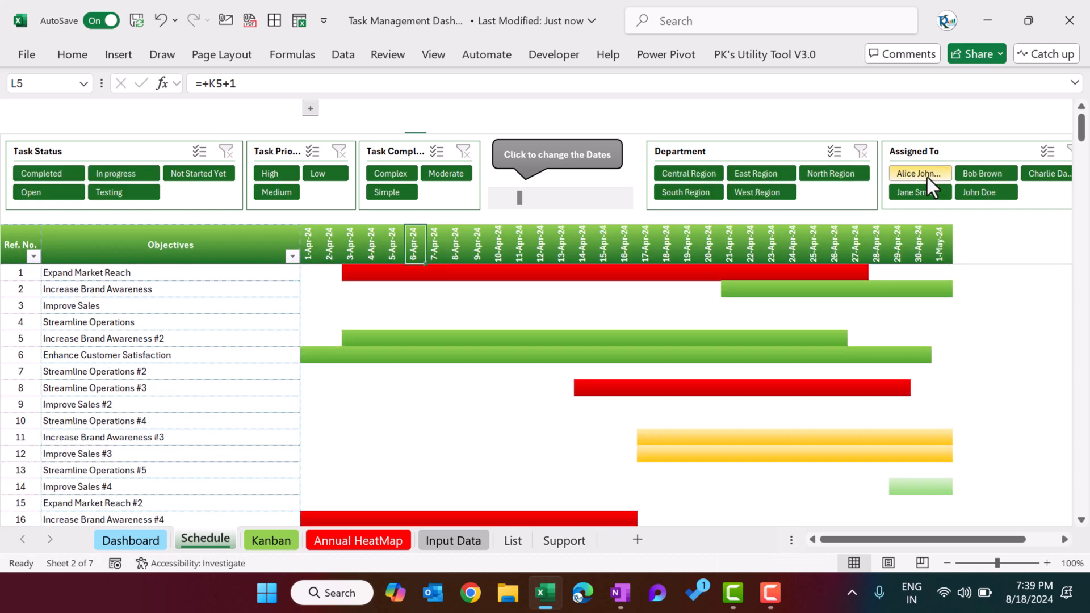
click(975, 192)
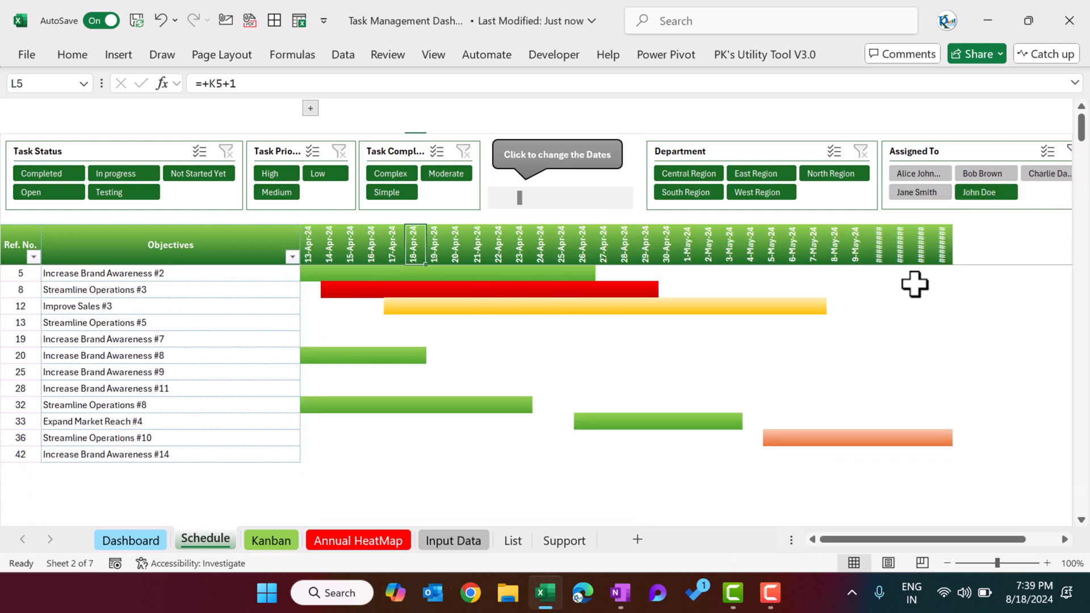
drag(889, 539, 906, 539)
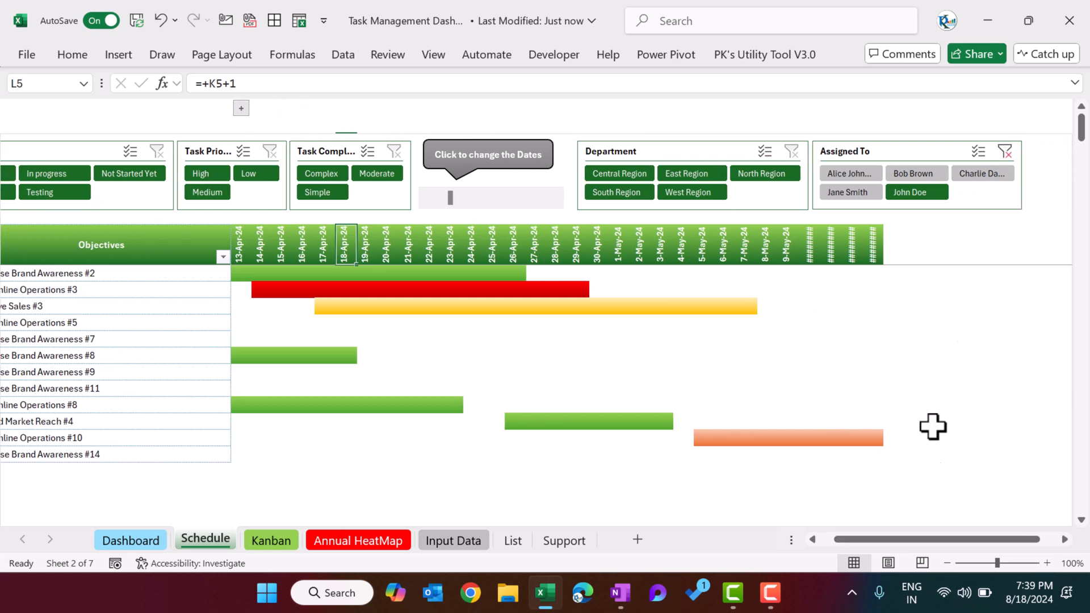
click(1001, 151)
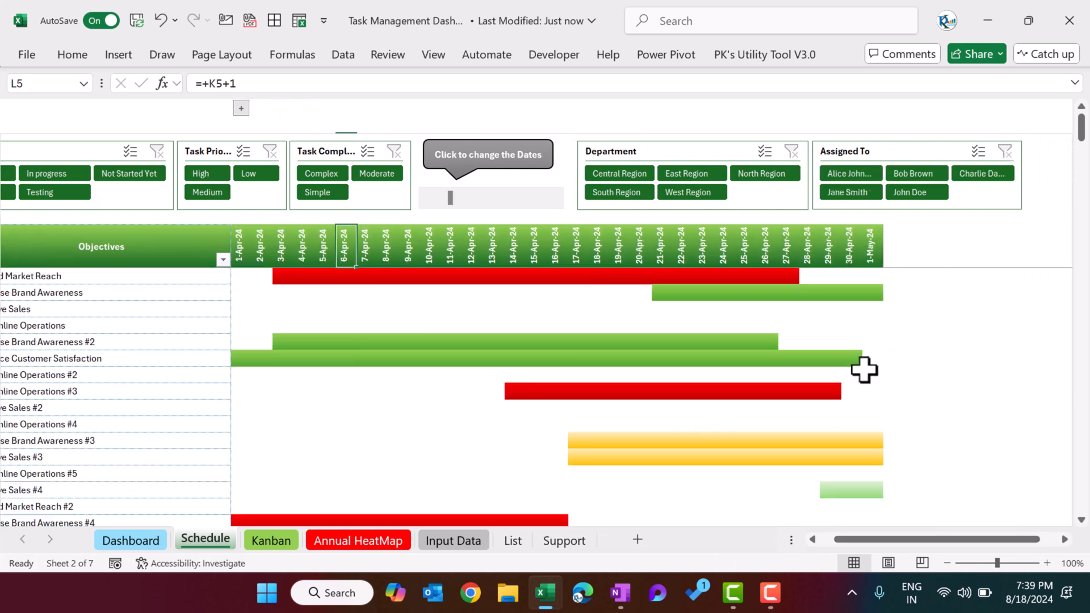
drag(951, 537, 779, 544)
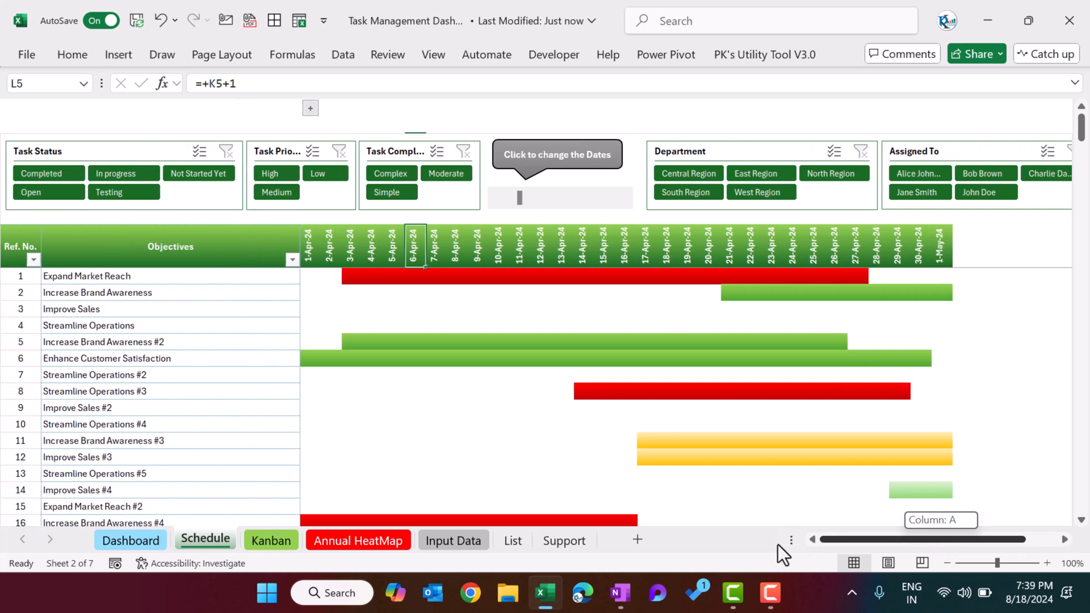
- Open the Kanban sheet, filter the board by four assignees in turn, and clear the Assigned To filter
click(272, 540)
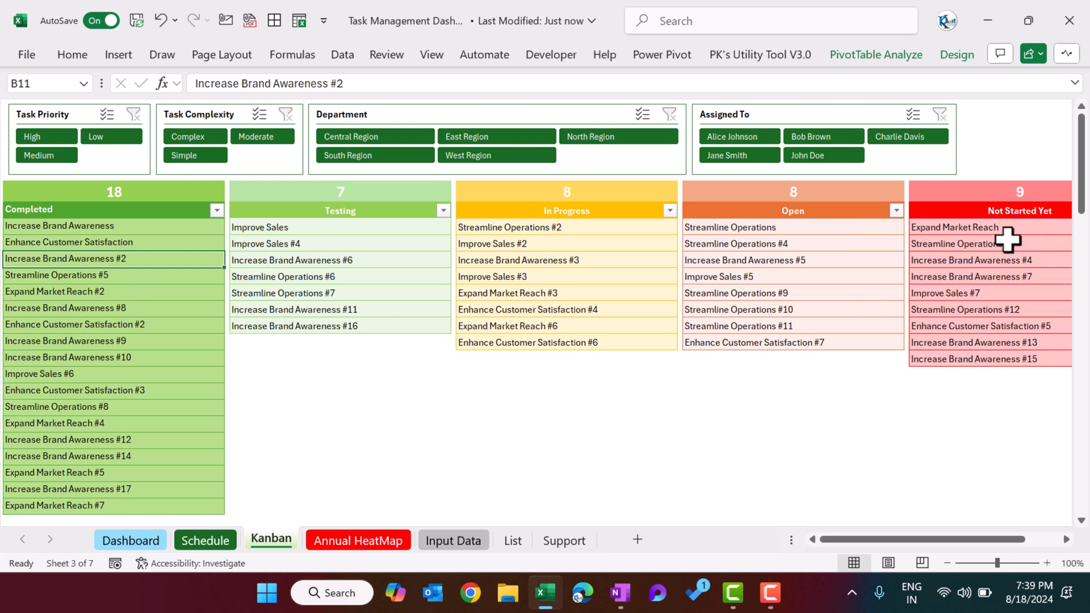
click(754, 138)
click(819, 138)
click(794, 155)
click(748, 152)
click(940, 114)
- Filter the Kanban board by North, East and West Region in turn, and clear the Department filter
click(567, 136)
click(499, 140)
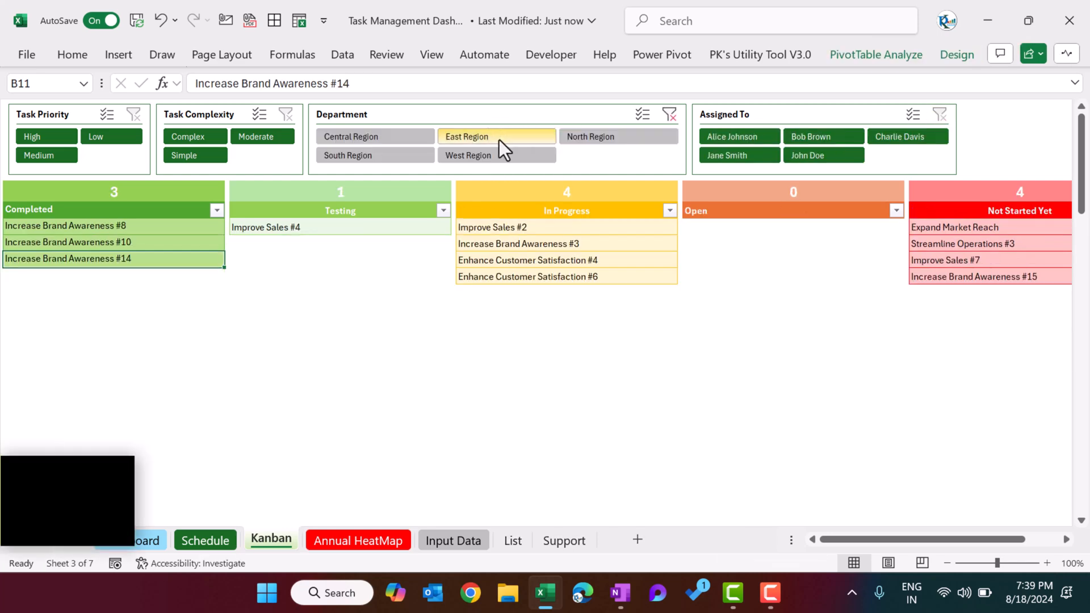
click(493, 154)
click(670, 115)
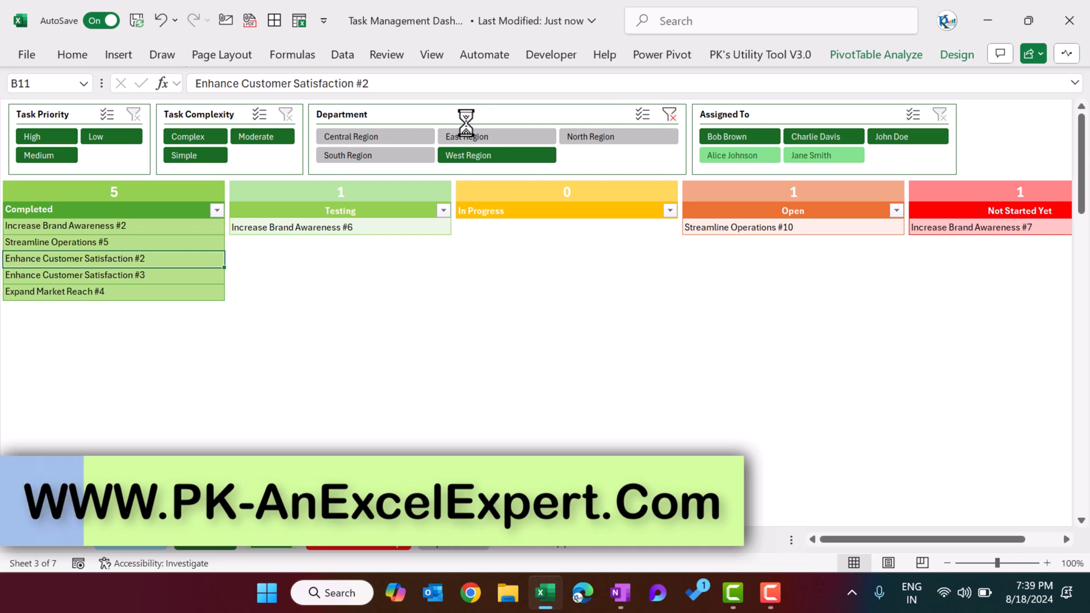
- Filter the Kanban board by Complex complexity and by High priority in turn, clearing each filter after viewing
click(205, 137)
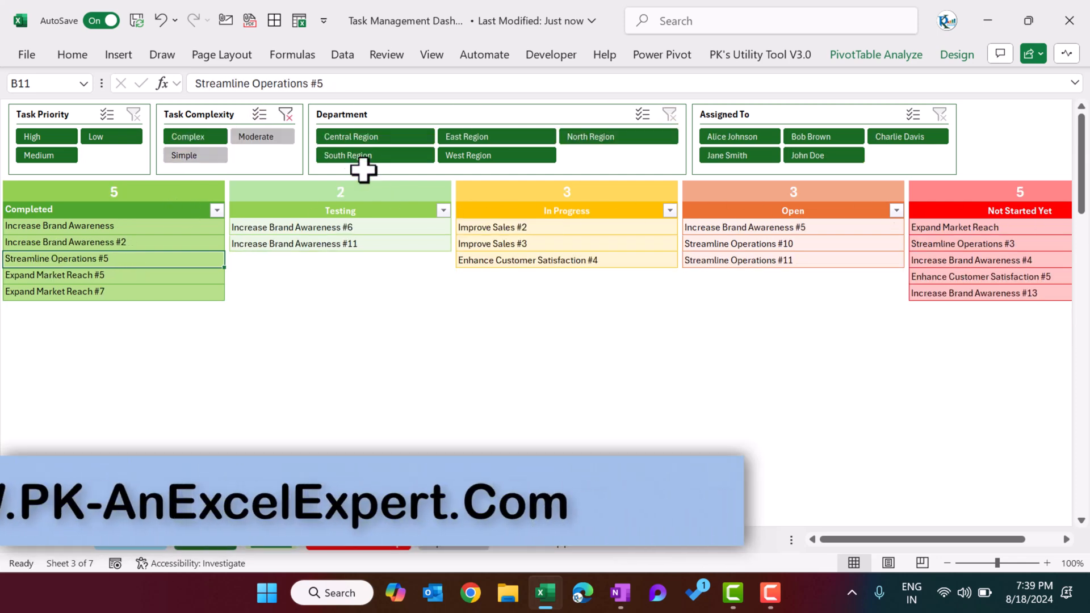
click(288, 115)
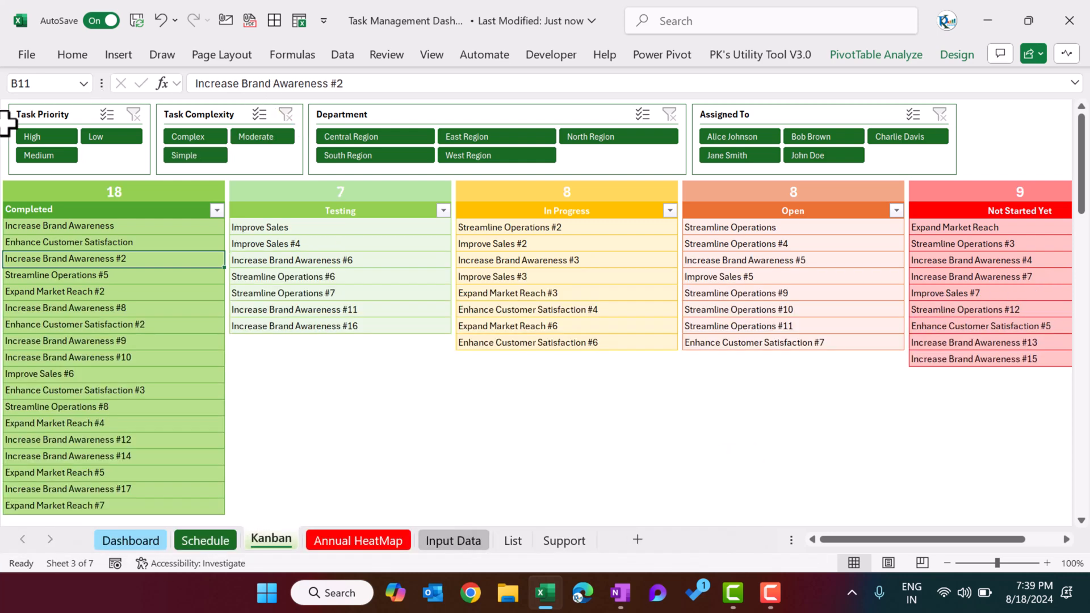
click(35, 139)
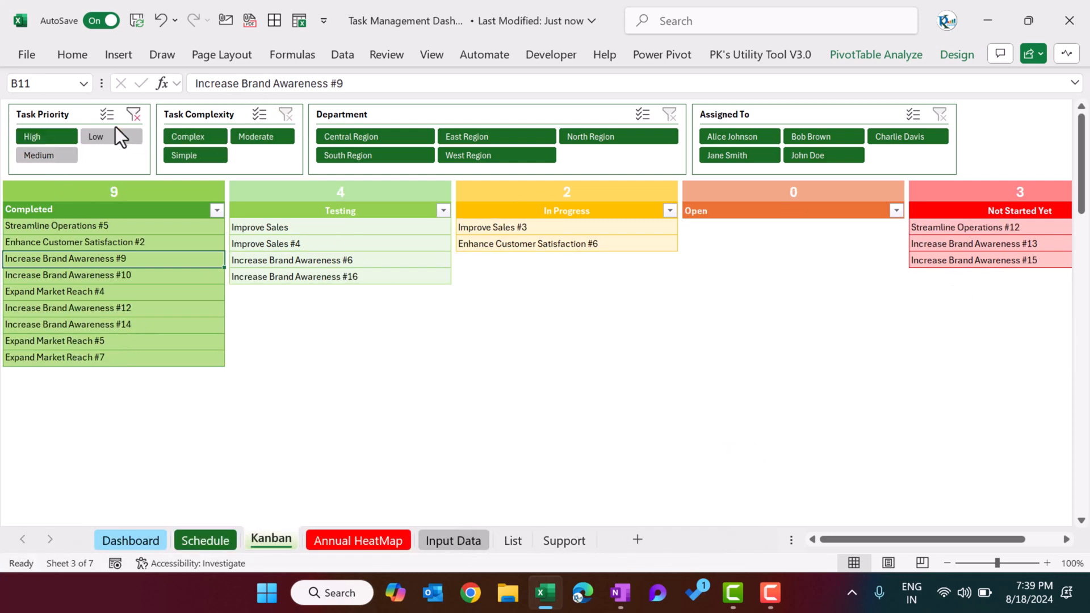
click(132, 115)
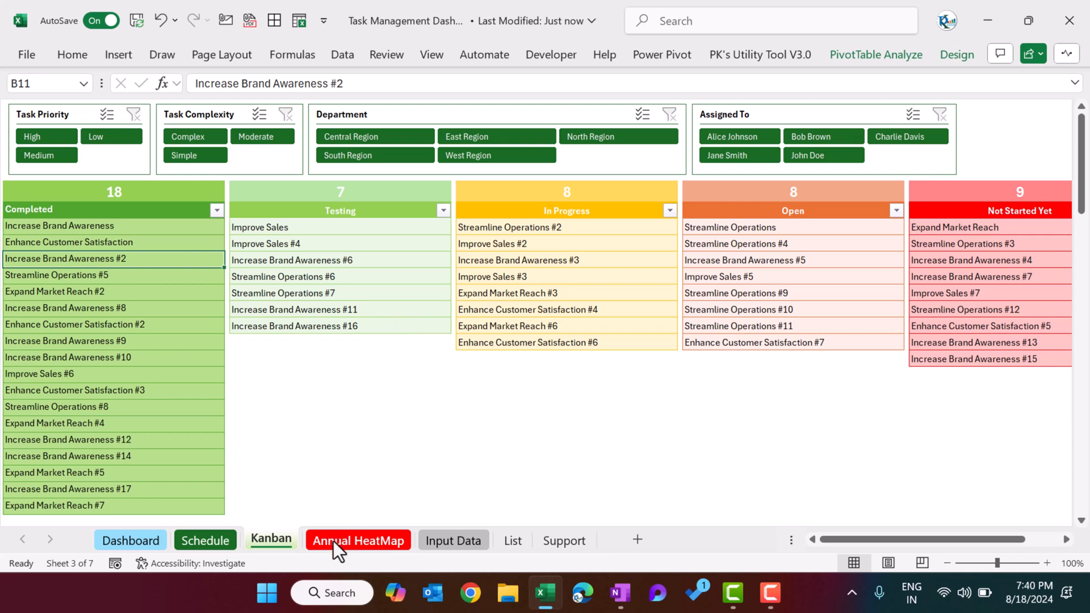
- Open the Annual HeatMap sheet and examine its month rows, day headers and the late-April cells
click(355, 541)
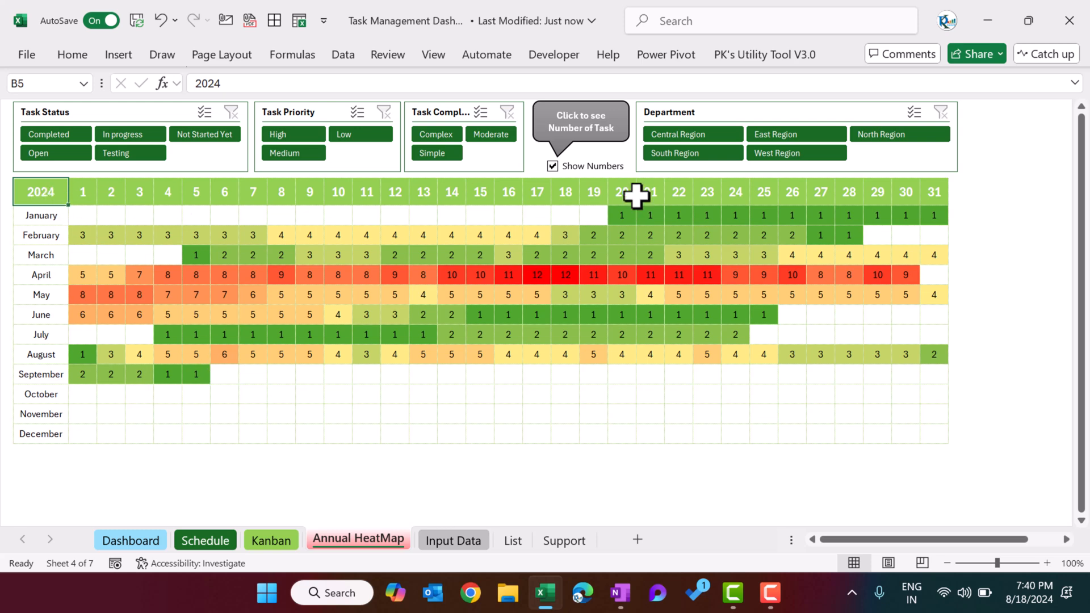
drag(42, 215, 41, 434)
drag(100, 191, 965, 192)
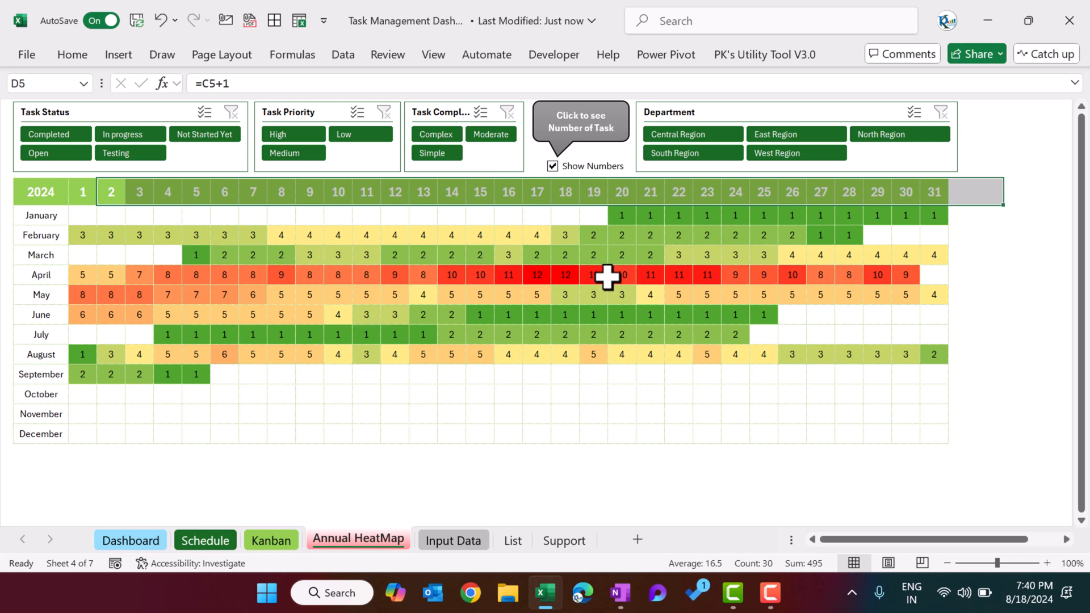
drag(537, 275, 878, 276)
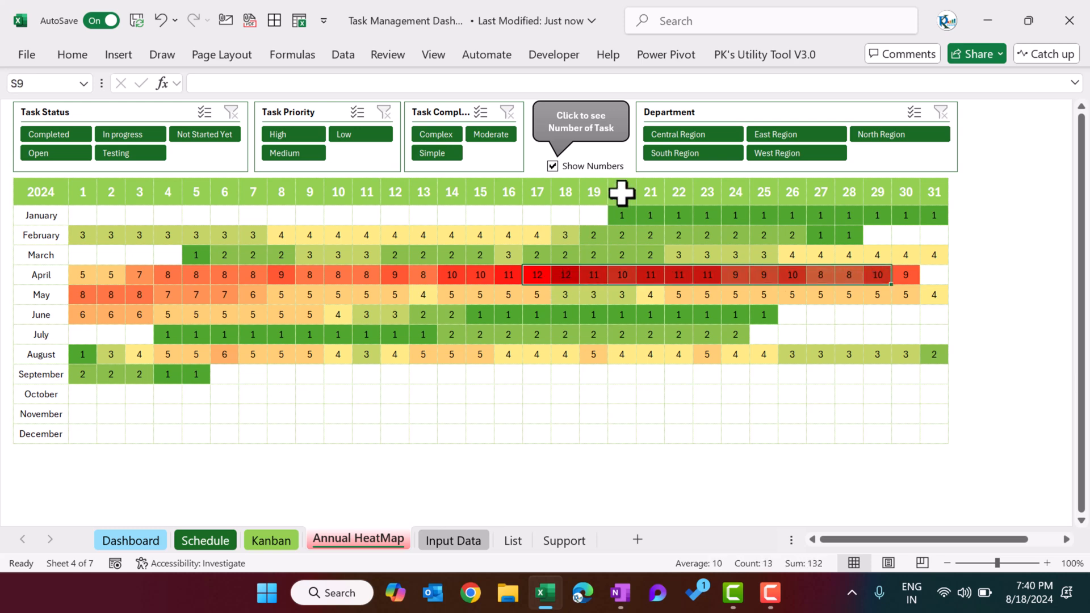
- Toggle Show Numbers on the heat map to compare both views, leaving the task numbers hidden
click(552, 166)
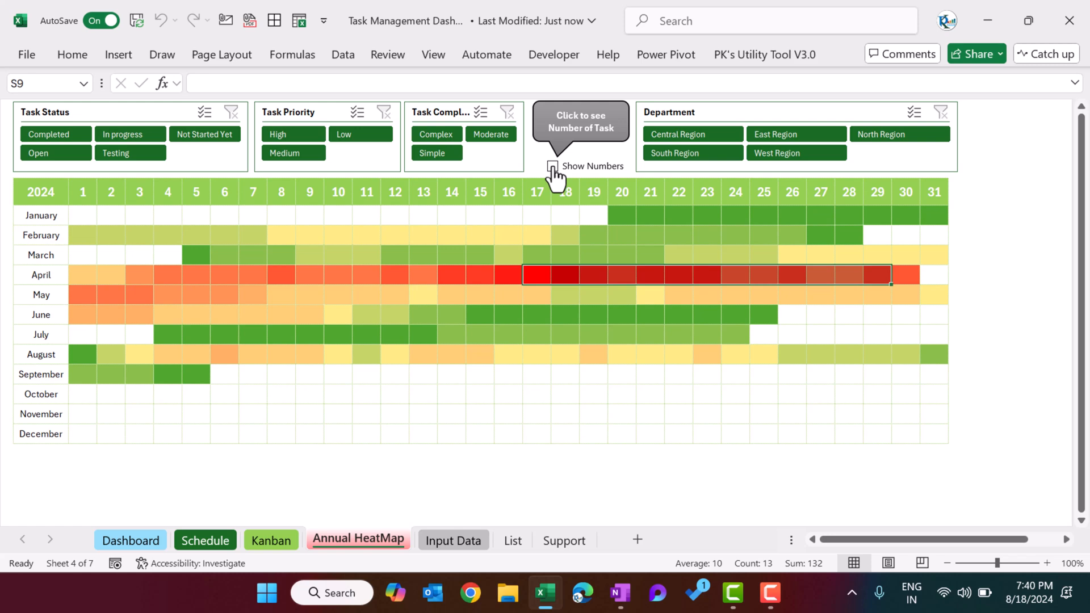
click(553, 166)
click(552, 167)
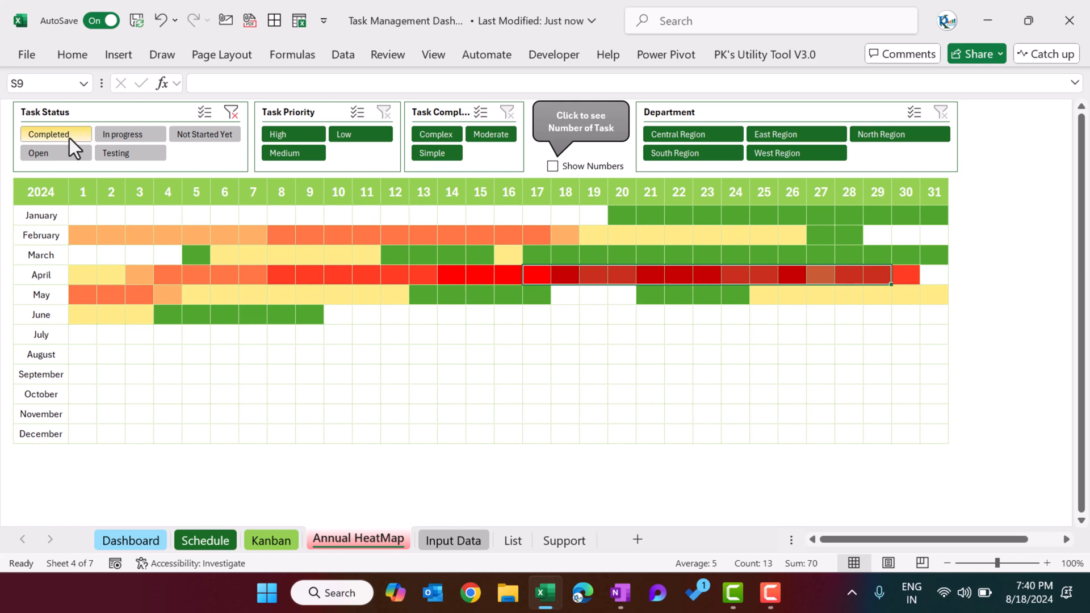
- Filter the heat map by Completed, Open and Not Started Yet status in turn, and clear the Task Status filter
click(60, 153)
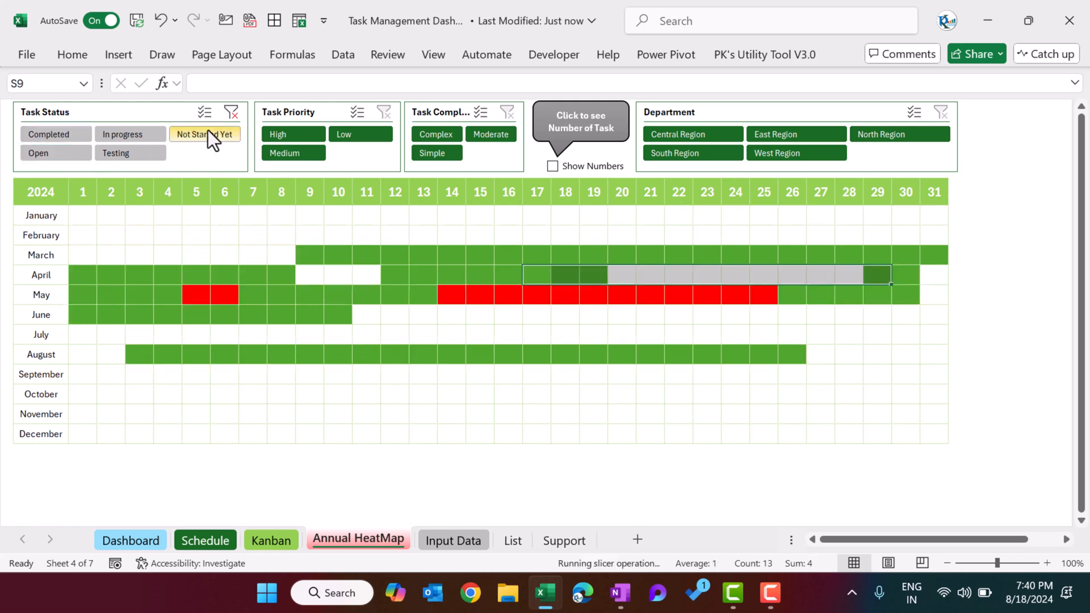
click(208, 130)
click(232, 112)
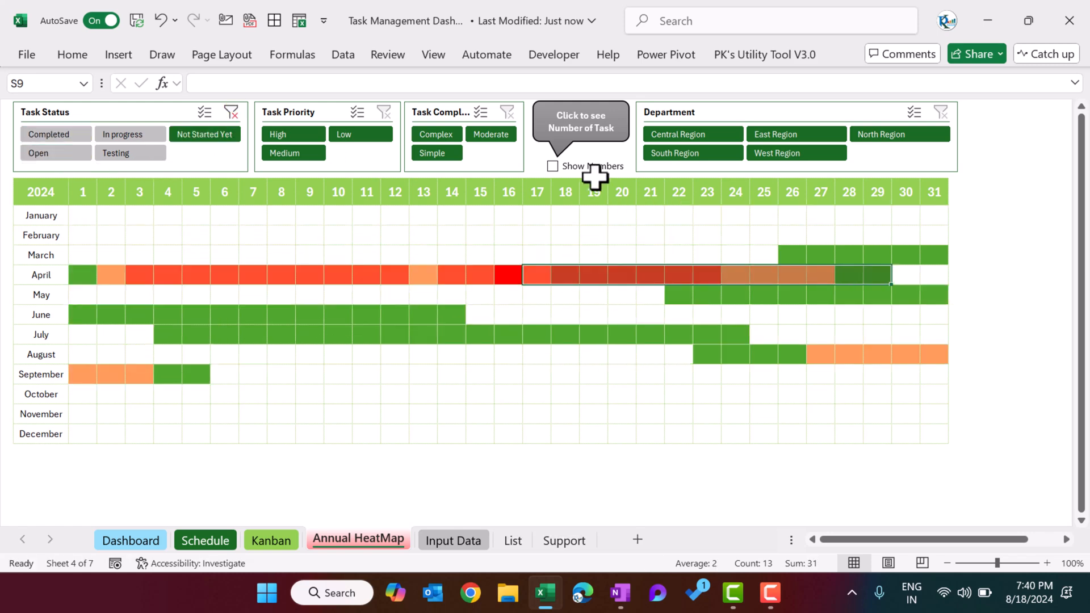
- Filter the heat map by Complex complexity and by High priority, and clear the filters after viewing
click(437, 134)
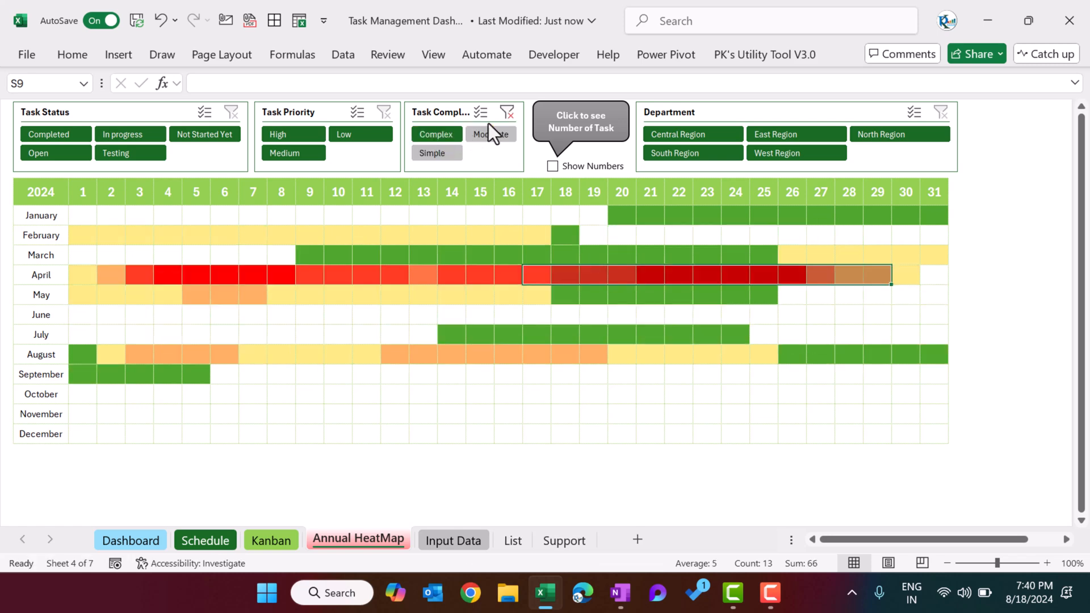
click(291, 136)
click(449, 129)
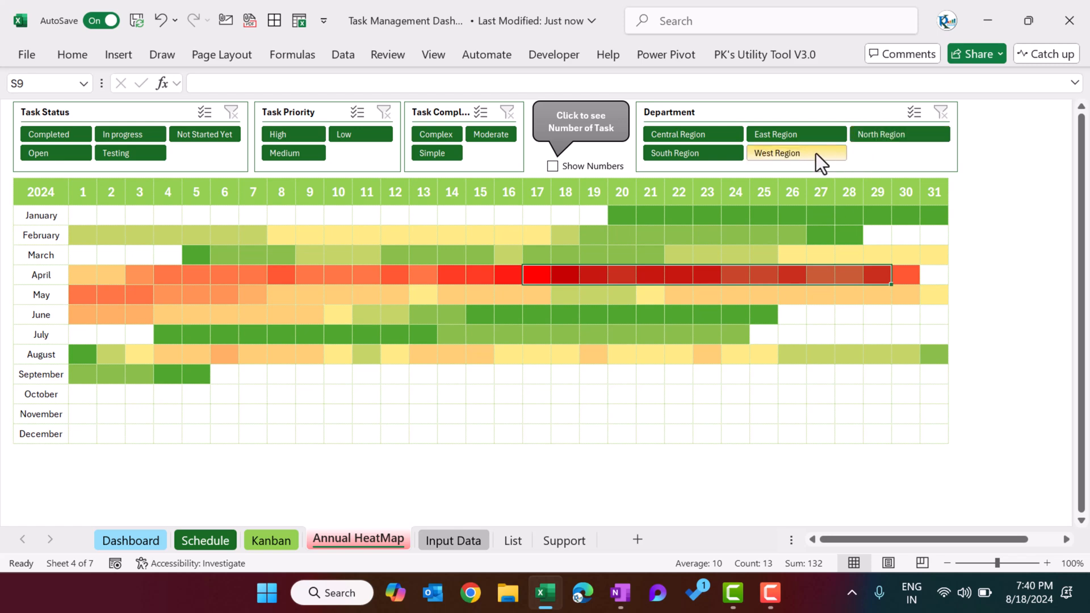
- Filter the heat map by West, South and North Region in turn, and clear the Department filter
click(805, 150)
click(685, 154)
click(882, 136)
click(940, 112)
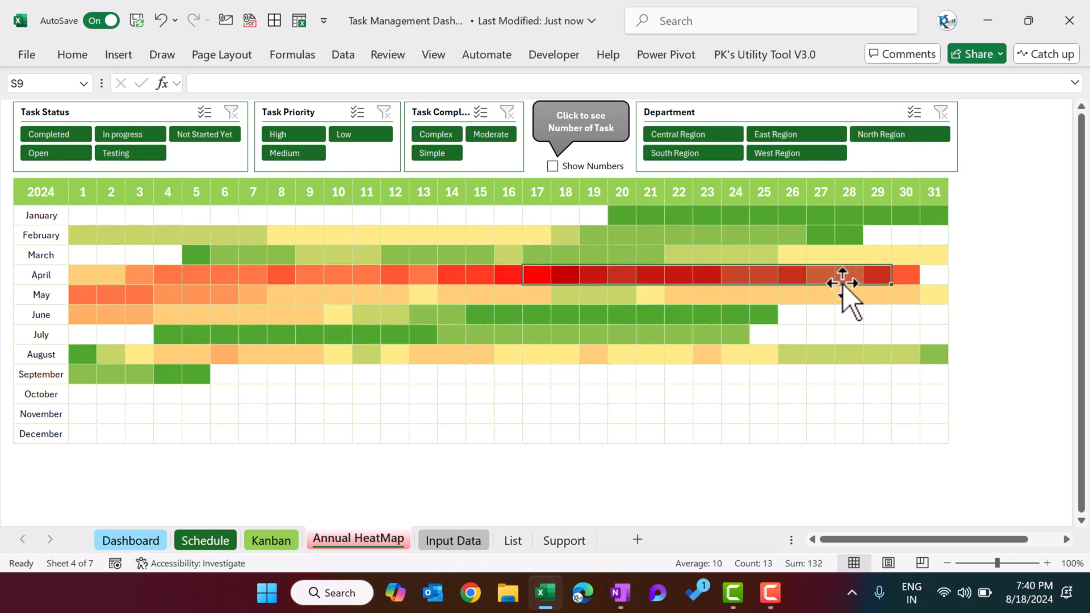
click(532, 432)
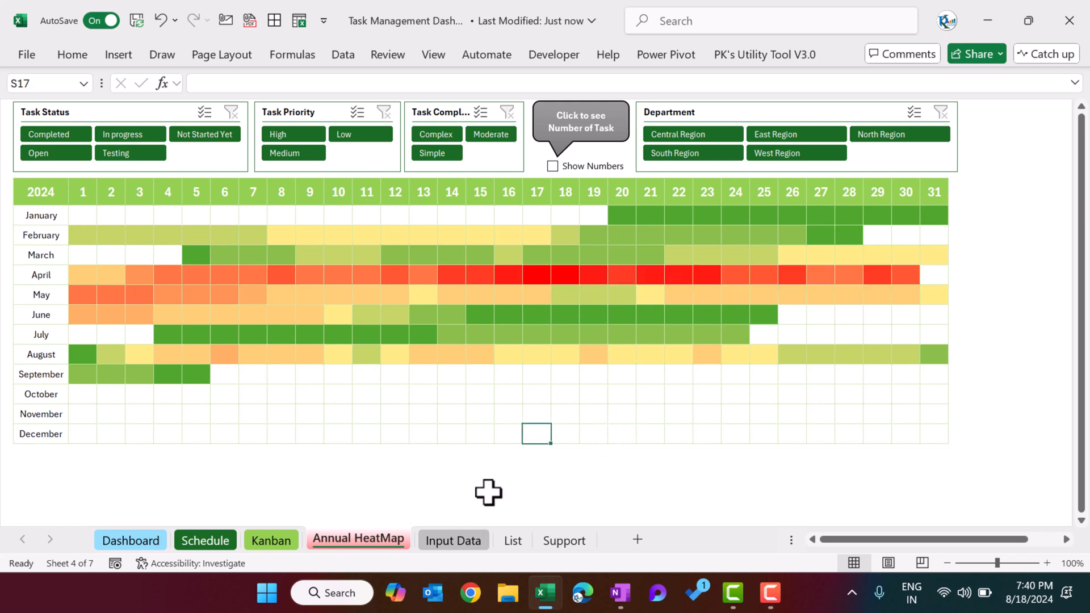
- Open the Input Data sheet at its first column and view the table's name in the table design settings
click(445, 545)
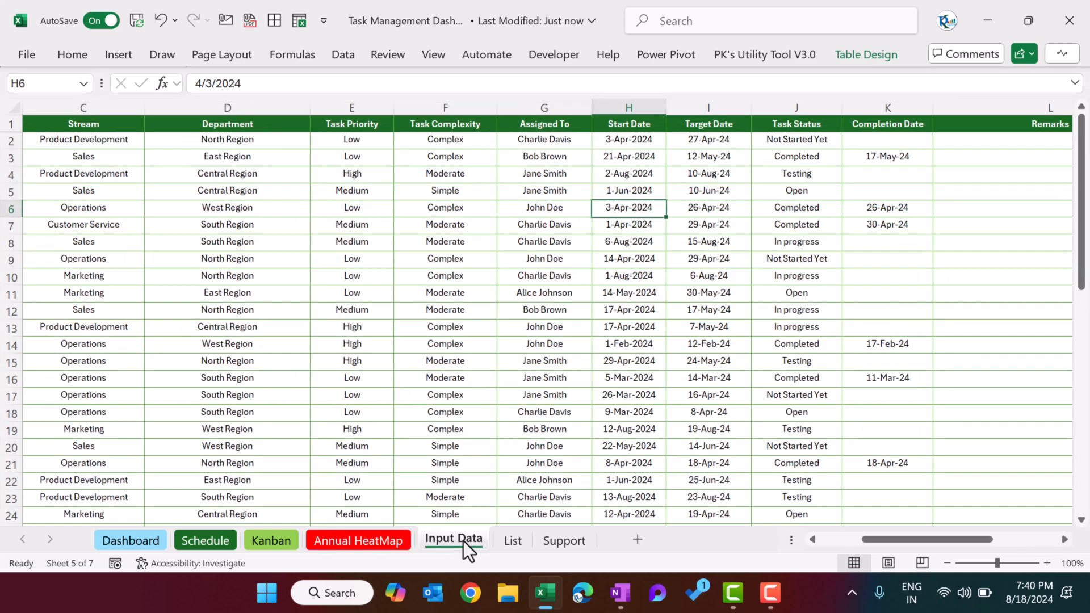
click(291, 214)
key(ctrl+Left)
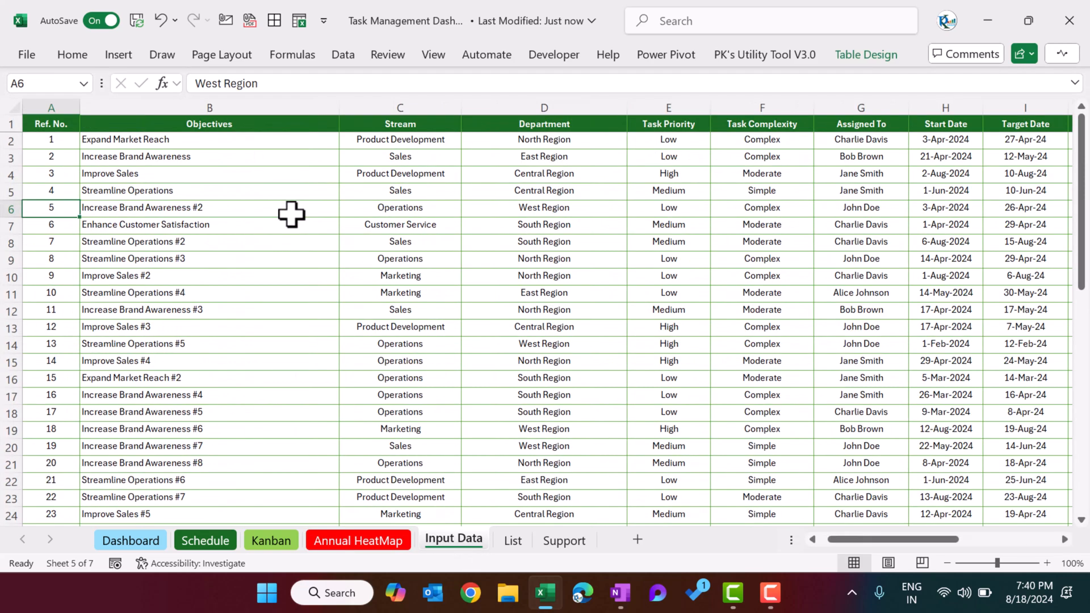
click(832, 57)
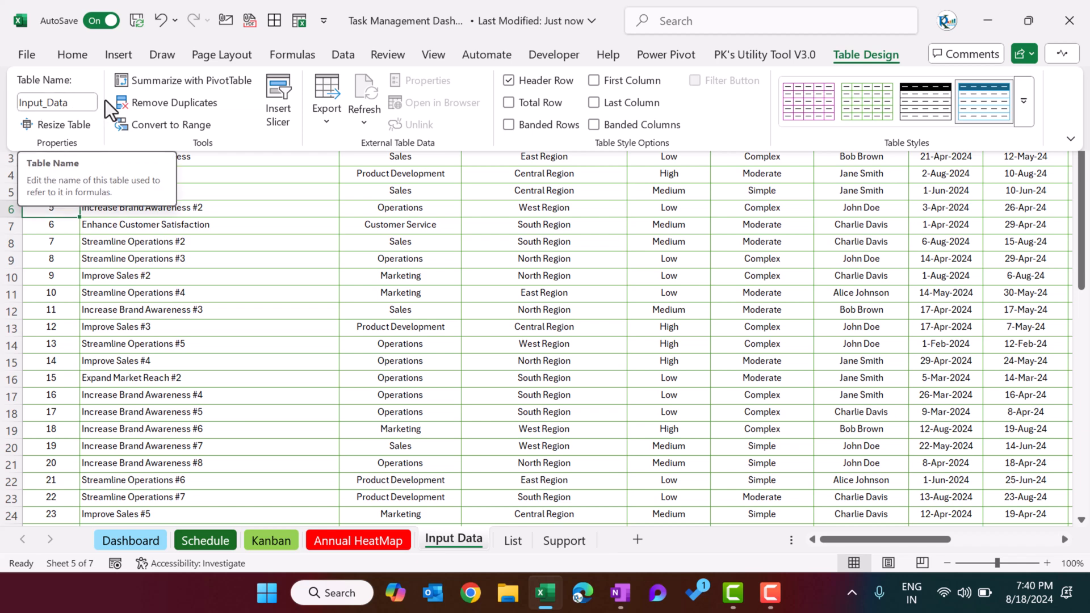
click(370, 250)
- Look through the task records on the Input Data sheet down to the end of the table
click(230, 198)
scroll(230, 197, down, 20)
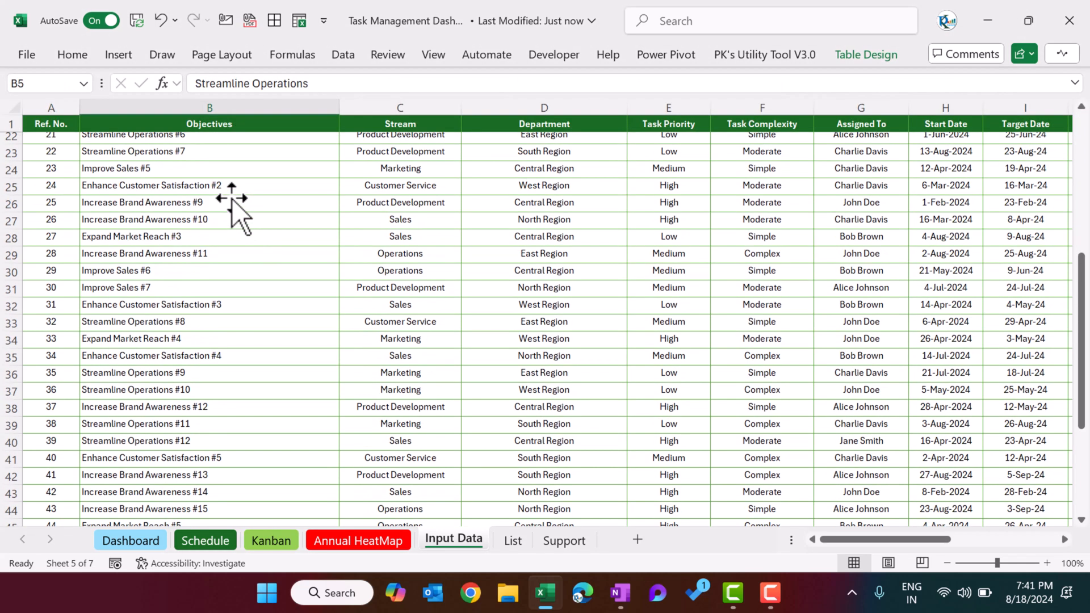
scroll(165, 188, up, 7)
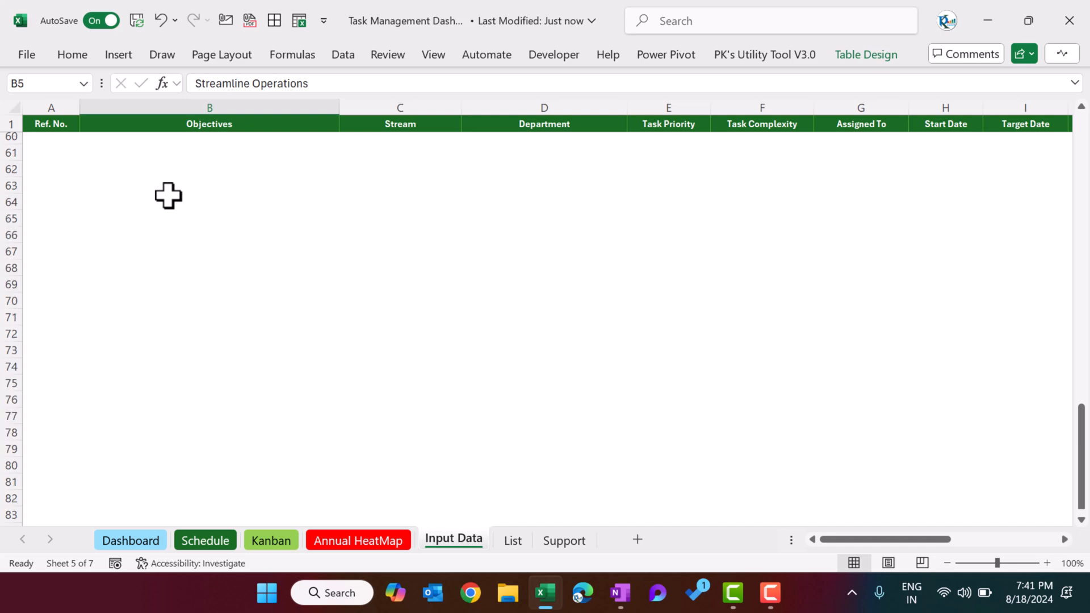
scroll(215, 204, up, 3)
click(196, 213)
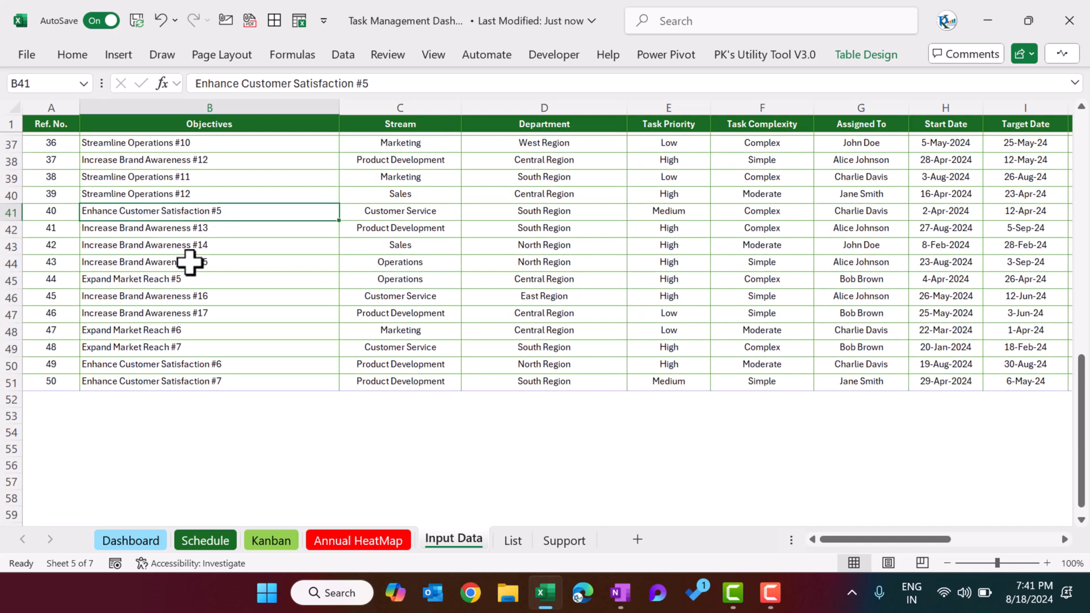
- Add "New task" as an objective in B52 and fill the Ref. No. formula down into A52
click(173, 399)
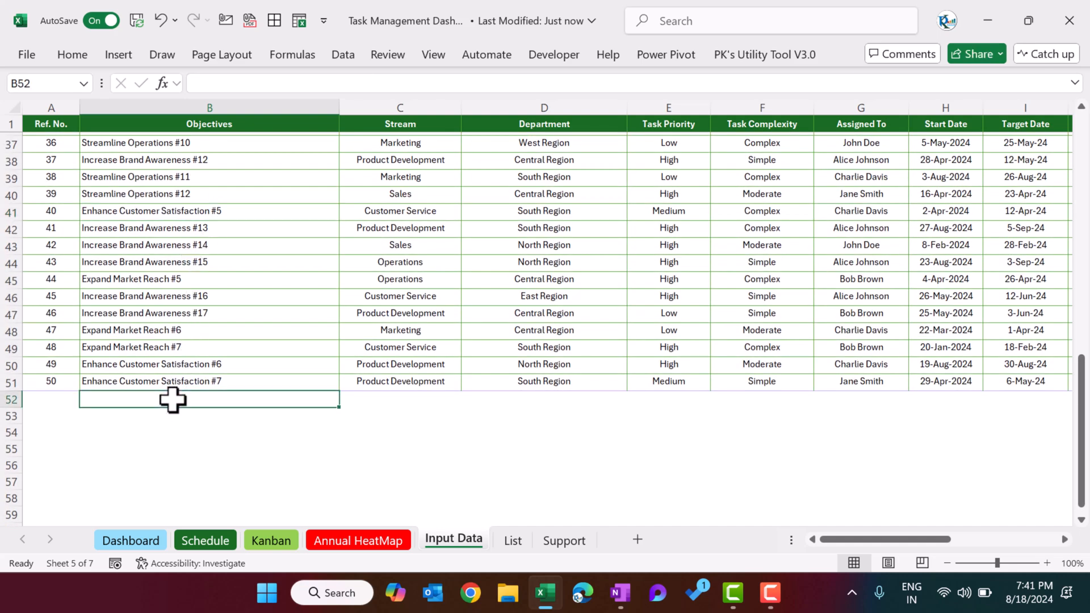
text(New task)
key(Return)
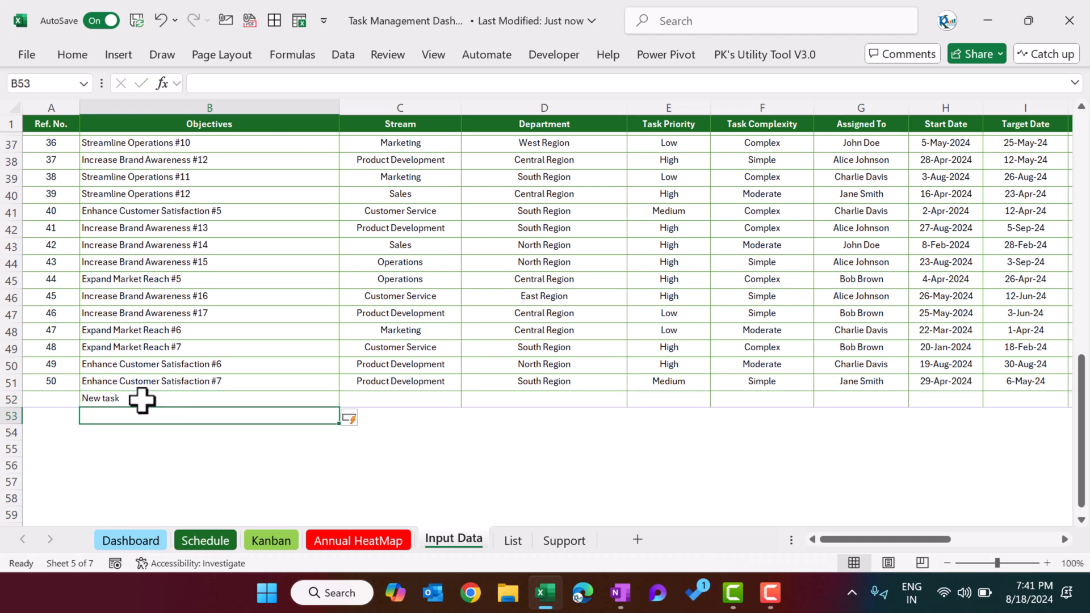
click(60, 400)
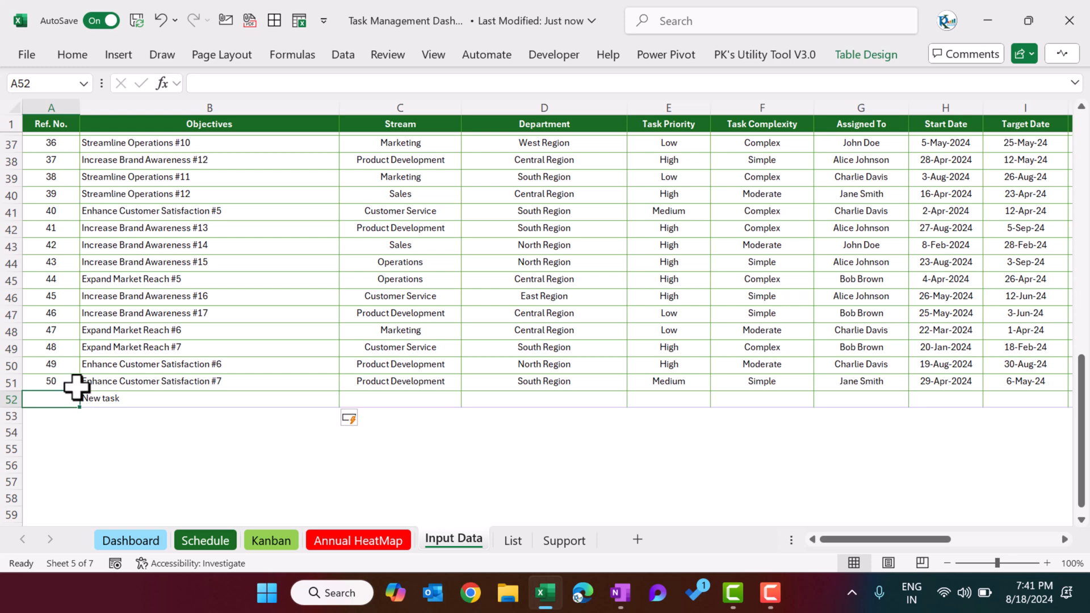
key(ctrl+d)
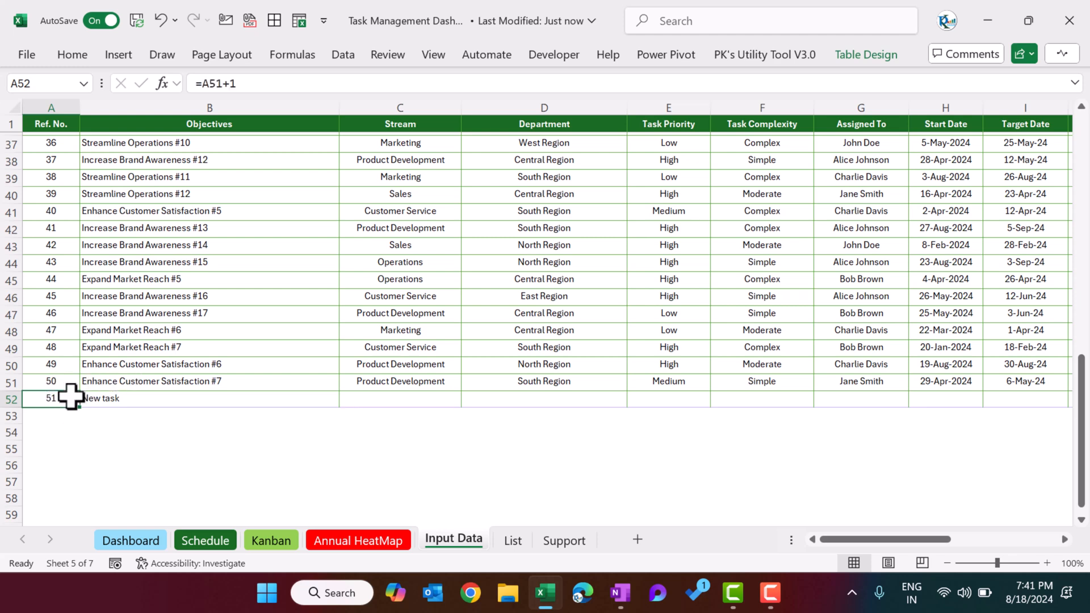
- View the Stream choices available for the new row, and undo the reference number and the table extension to row 52
click(433, 396)
click(468, 400)
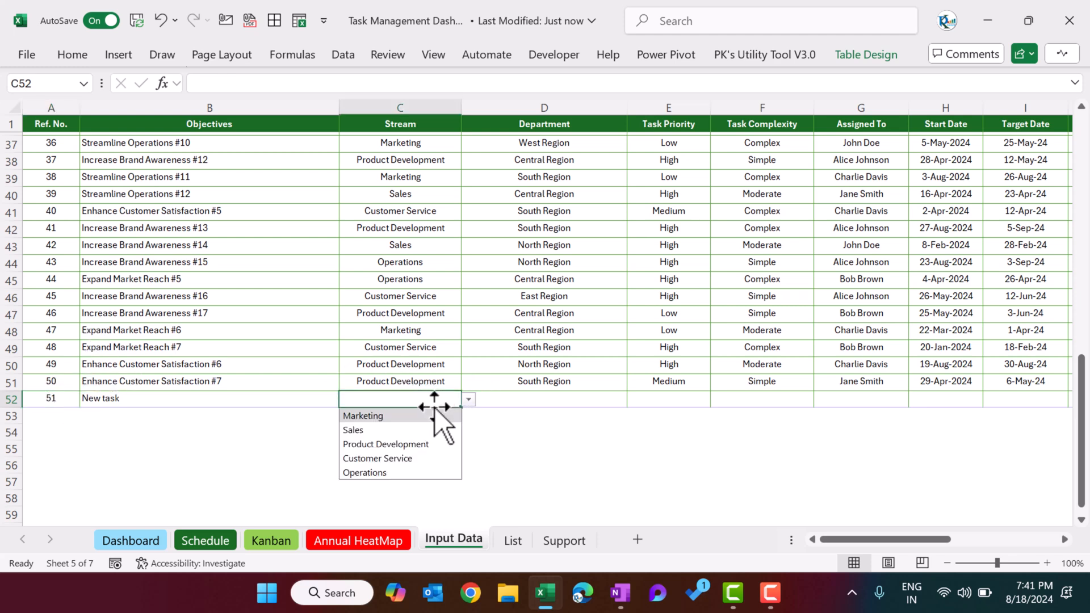
click(545, 400)
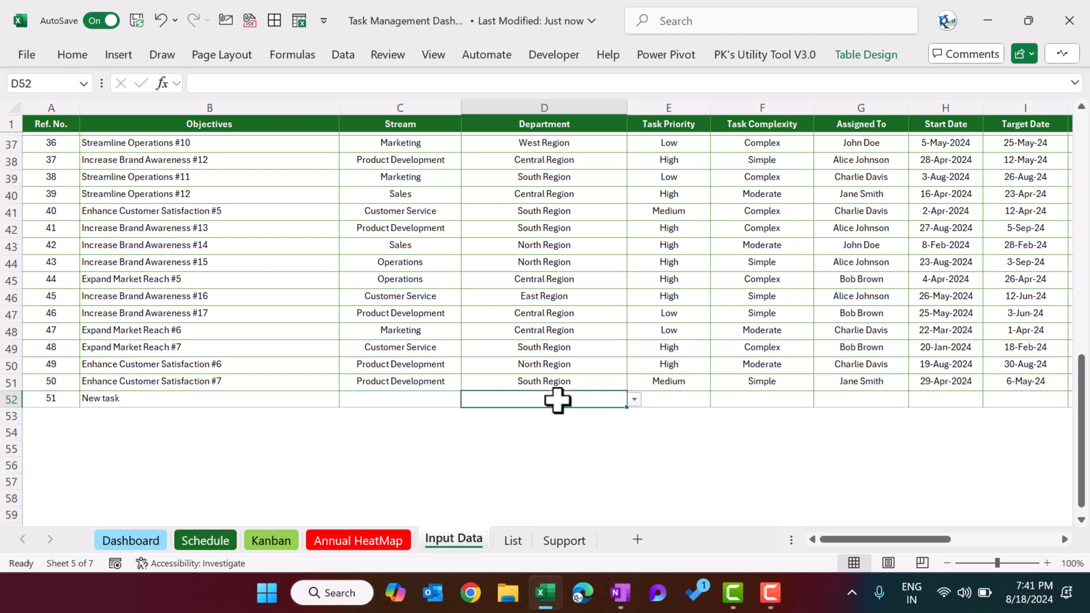
click(650, 400)
key(ctrl+z)
key(ctrl+z)
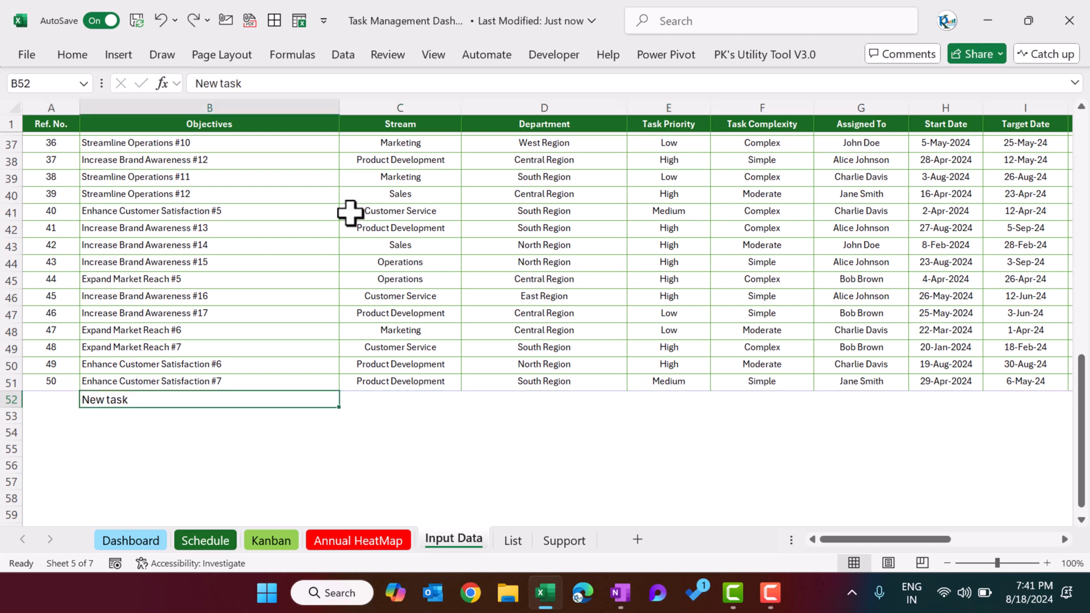
- Review the Input Data column headers one by one from Objectives to Completion Date
click(233, 123)
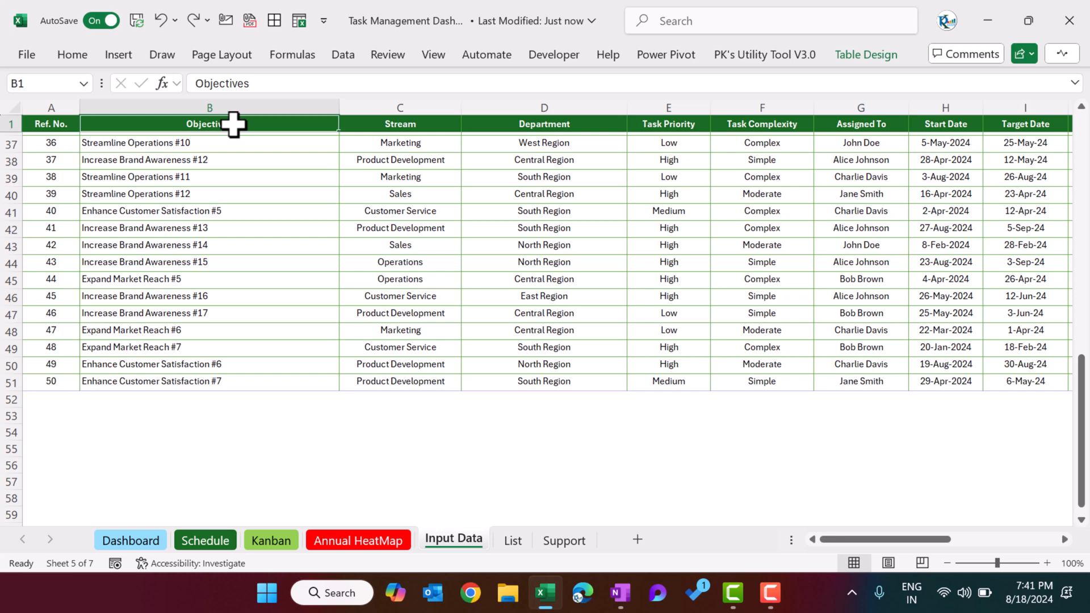
key(Right)
key(Right)
key(Right)
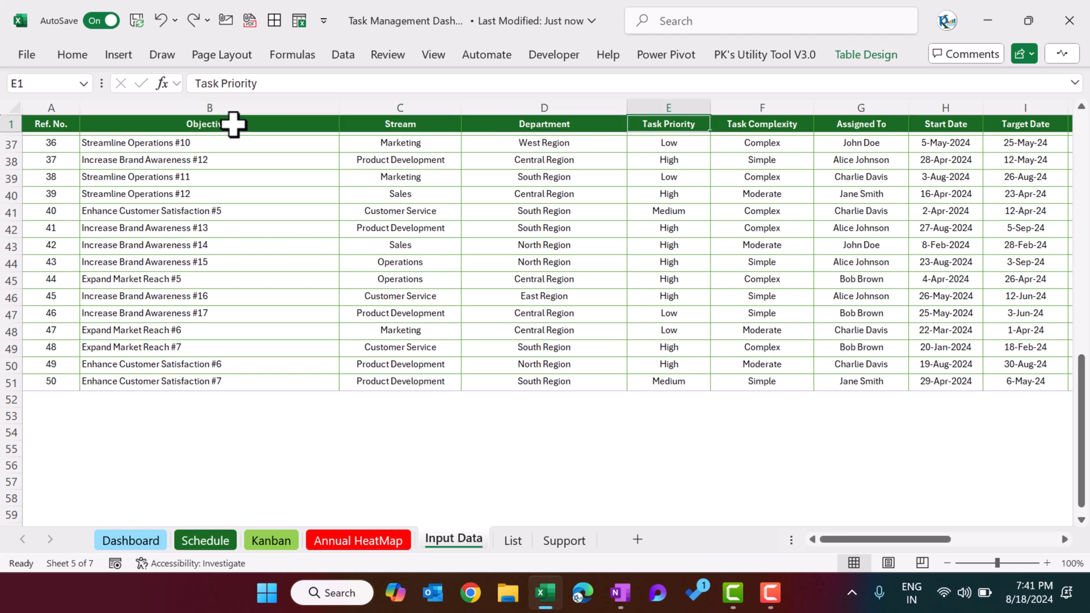
key(Right)
key(Right)
key(Right)
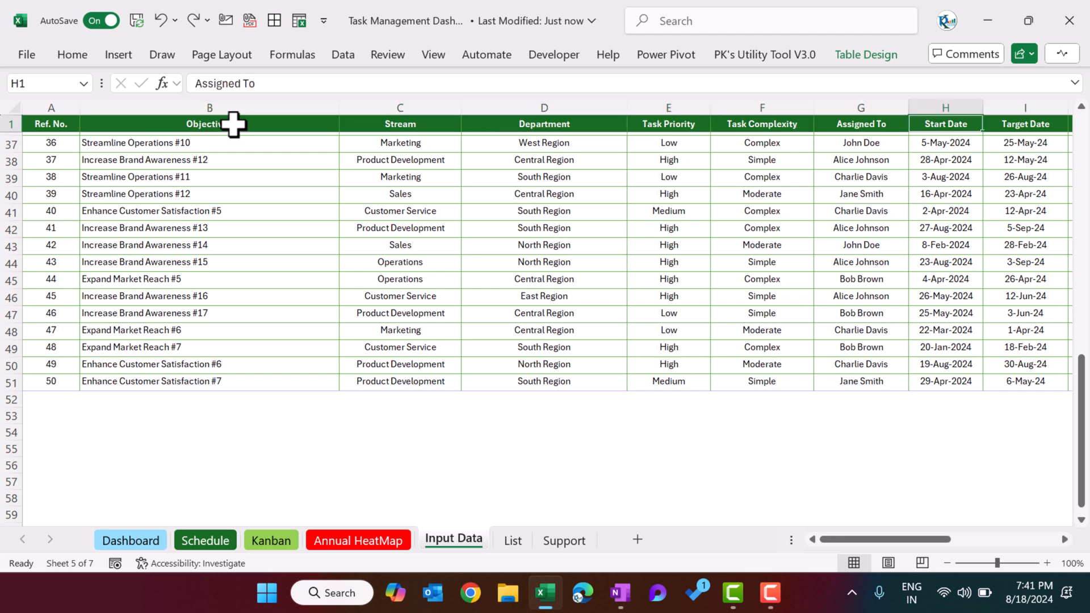
key(Right)
key(Right)
key(Right)
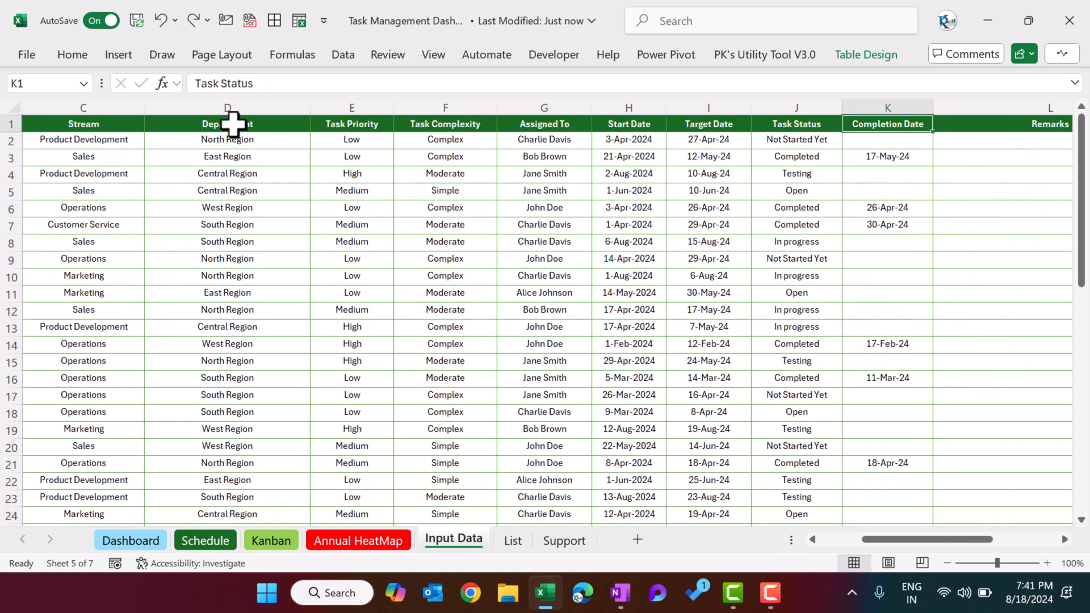
- Review the remaining Input Data columns, including Task Status, Remarks, Document URL, Is Overdue and Pending Age
key(Left)
key(Right)
key(Right)
key(Right)
key(Left)
key(Left)
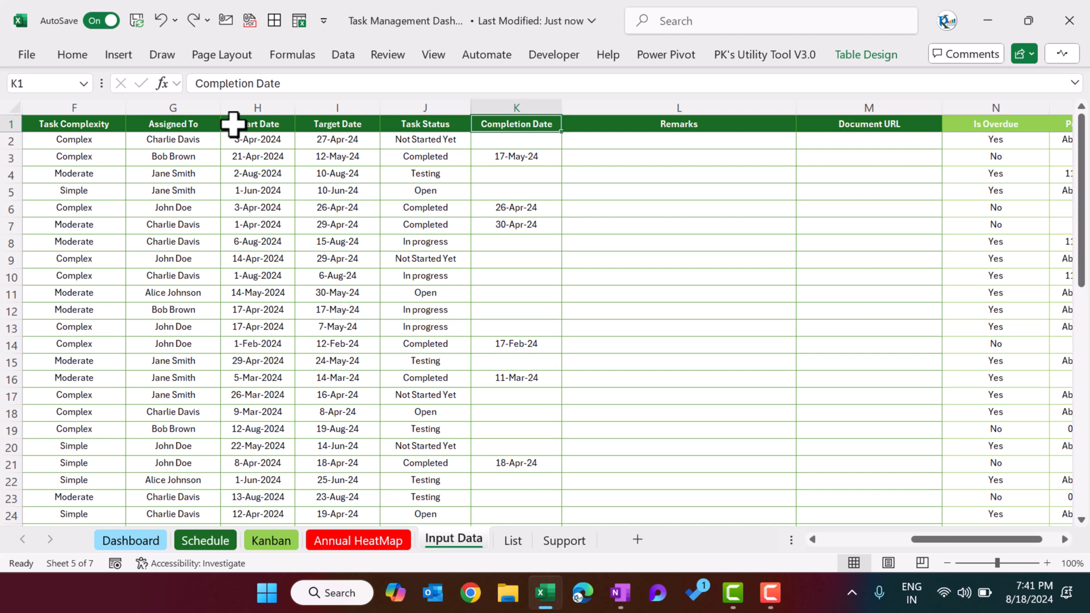
key(Right)
key(Right)
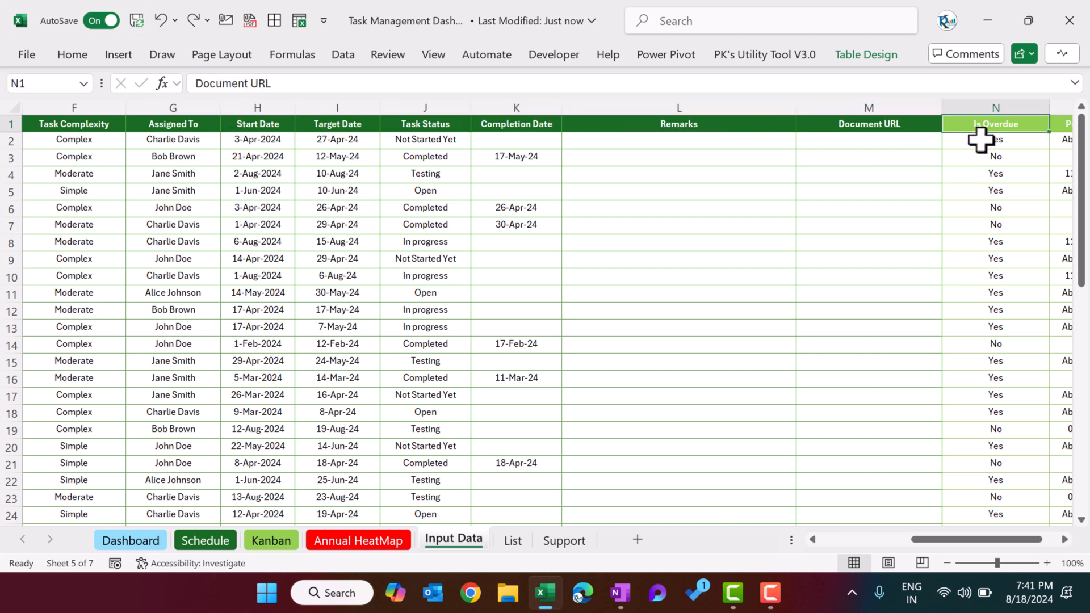
scroll(981, 140, right, 2)
key(Right)
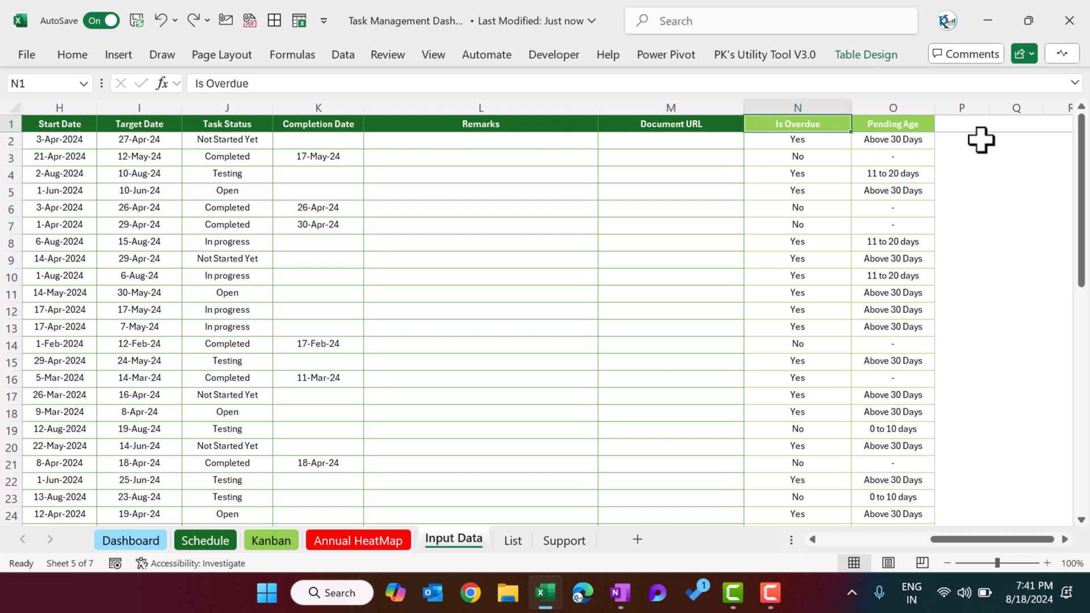
key(Right)
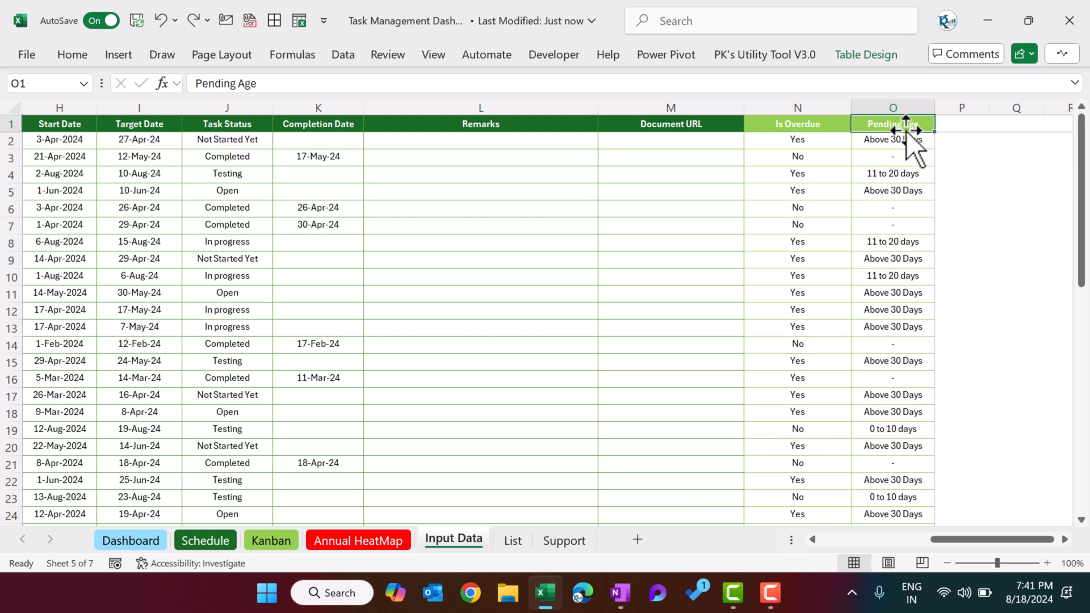
- Open the List sheet to view its Stream entries, and open the Support sheet to view its pivot tables
click(514, 540)
drag(80, 143, 80, 243)
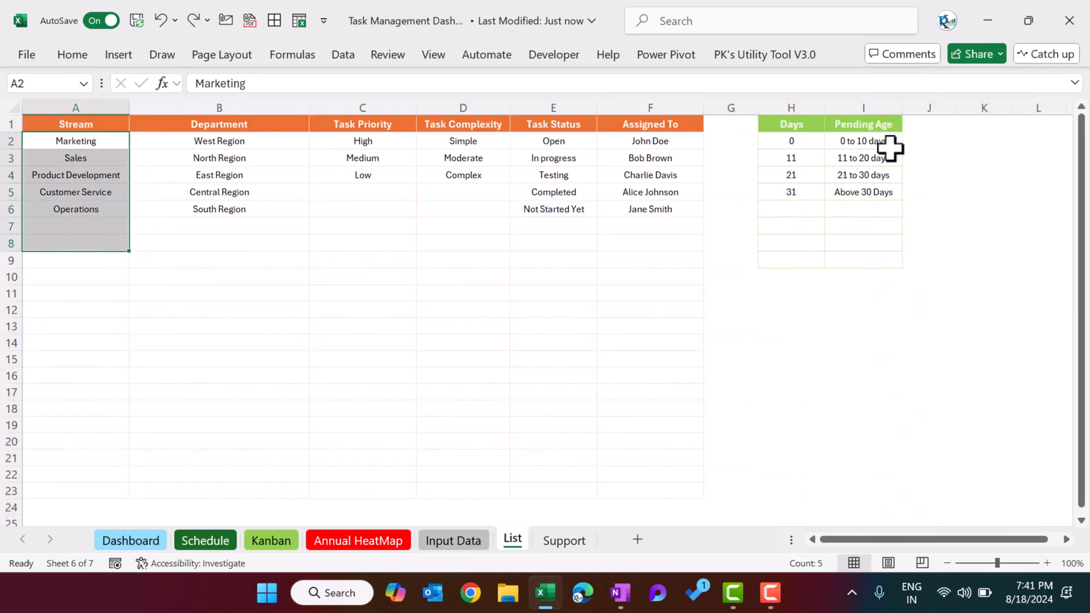
click(562, 538)
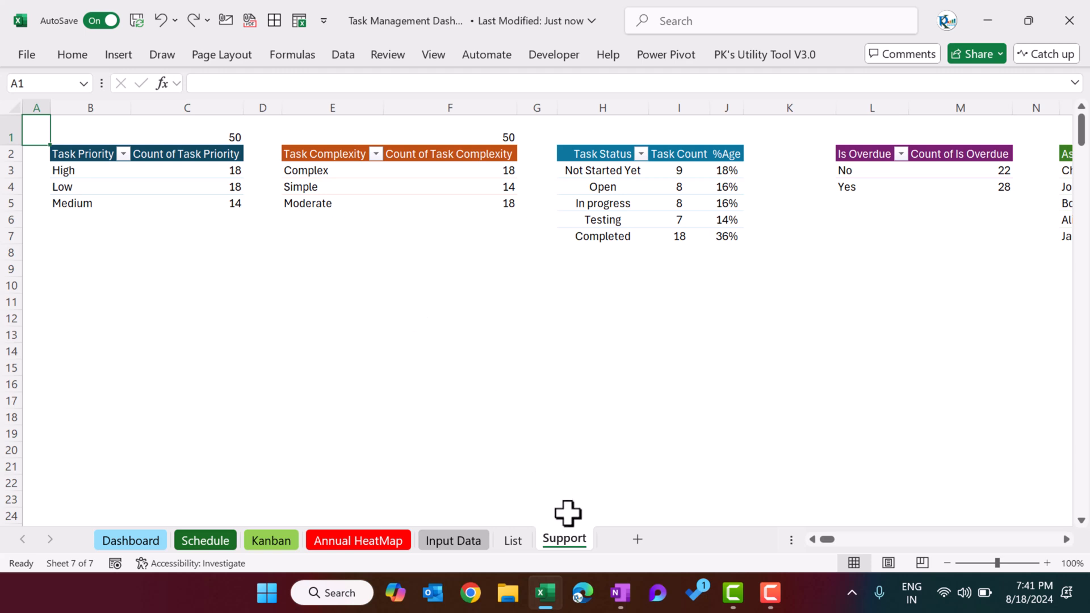
right_click(577, 537)
click(470, 424)
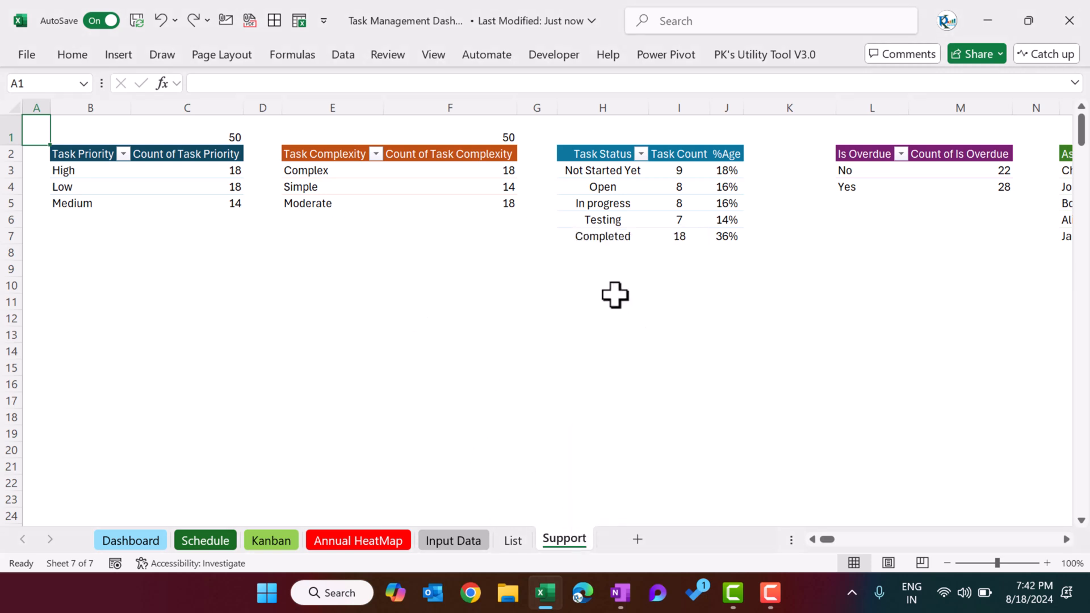
- Inspect the data validation source of a Stream cell in the Input Data table and leave the rule unchanged
click(462, 547)
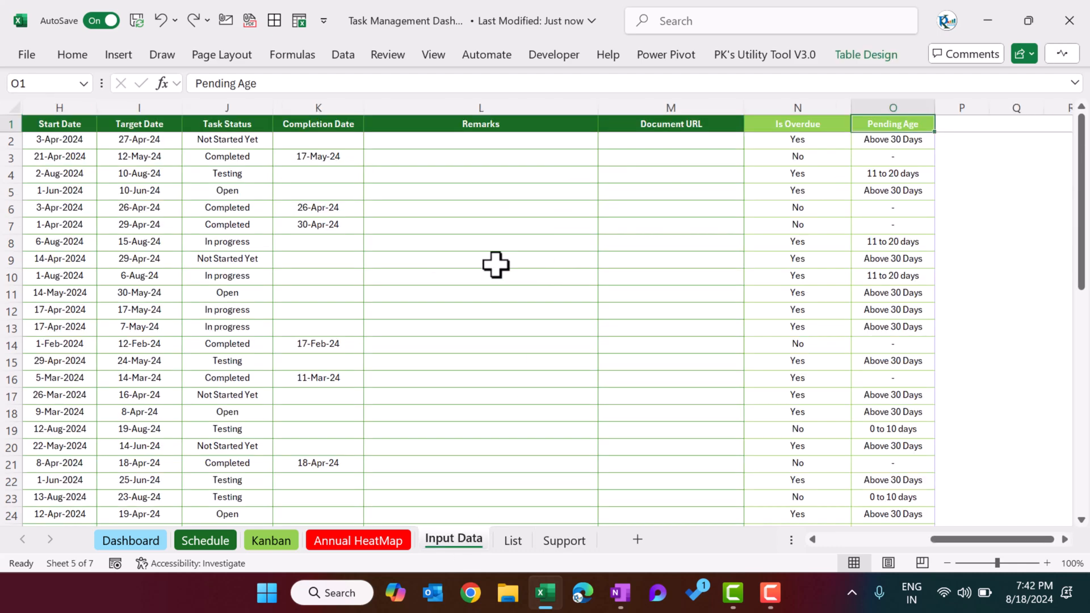
click(178, 268)
key(Home)
key(Right)
key(Right)
key(Right)
click(439, 246)
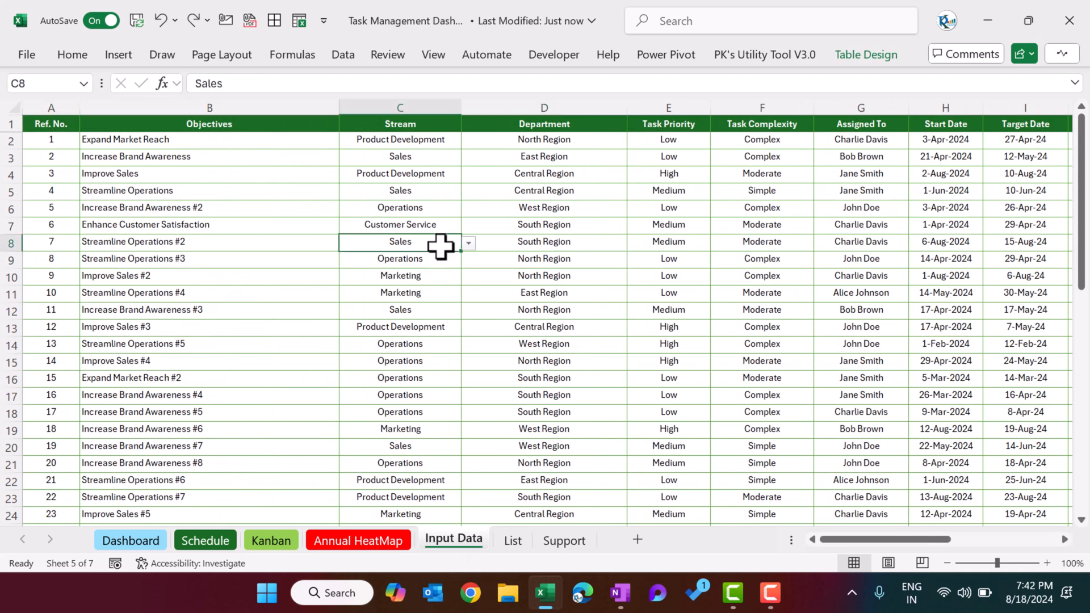
key(alt+a)
key(v)
key(v)
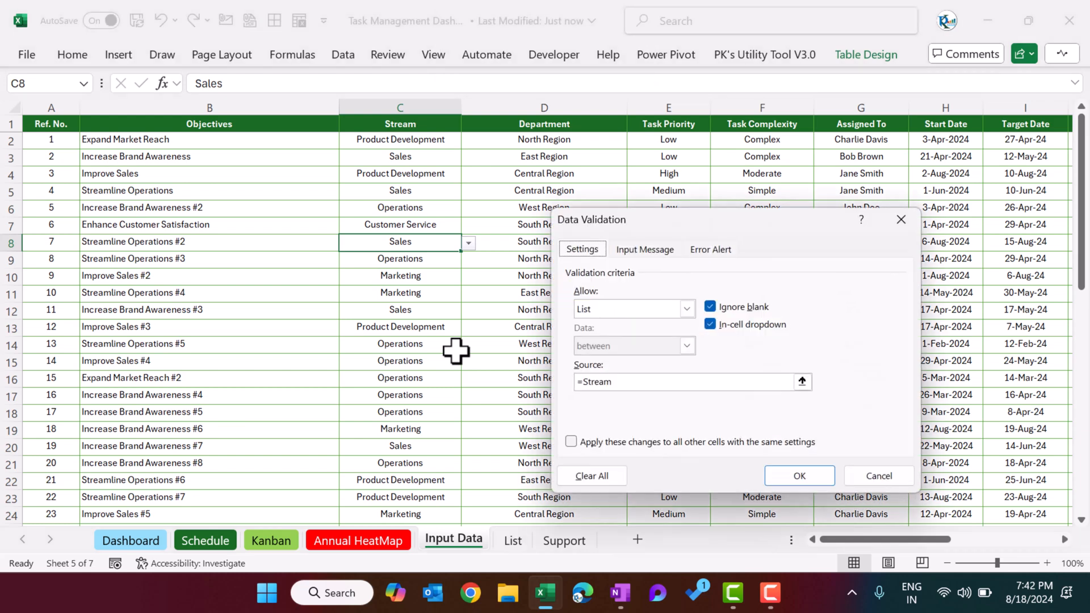
drag(645, 221, 606, 217)
click(592, 379)
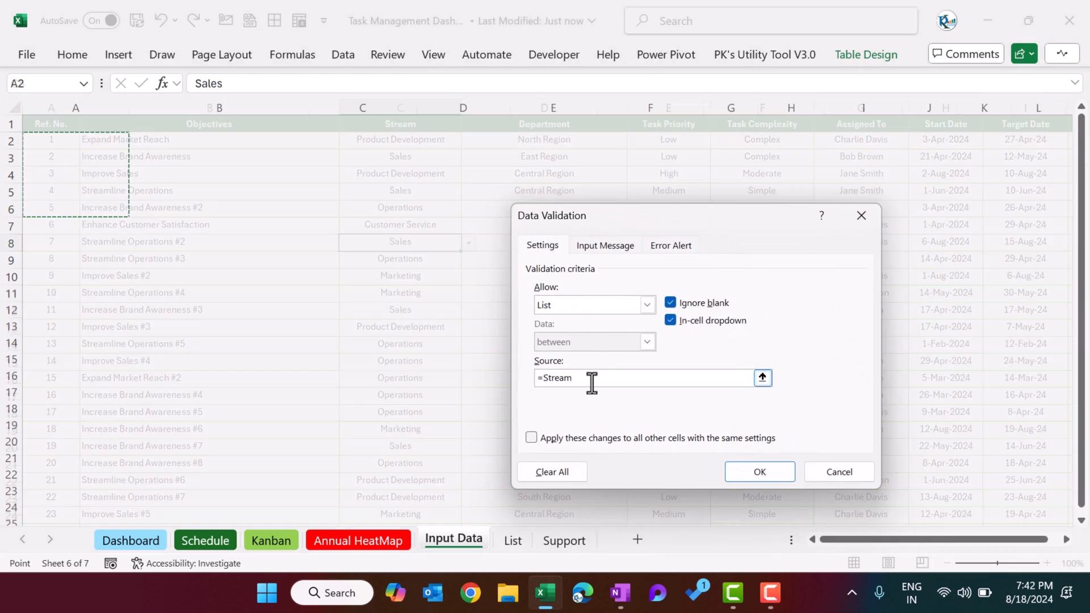
key(Escape)
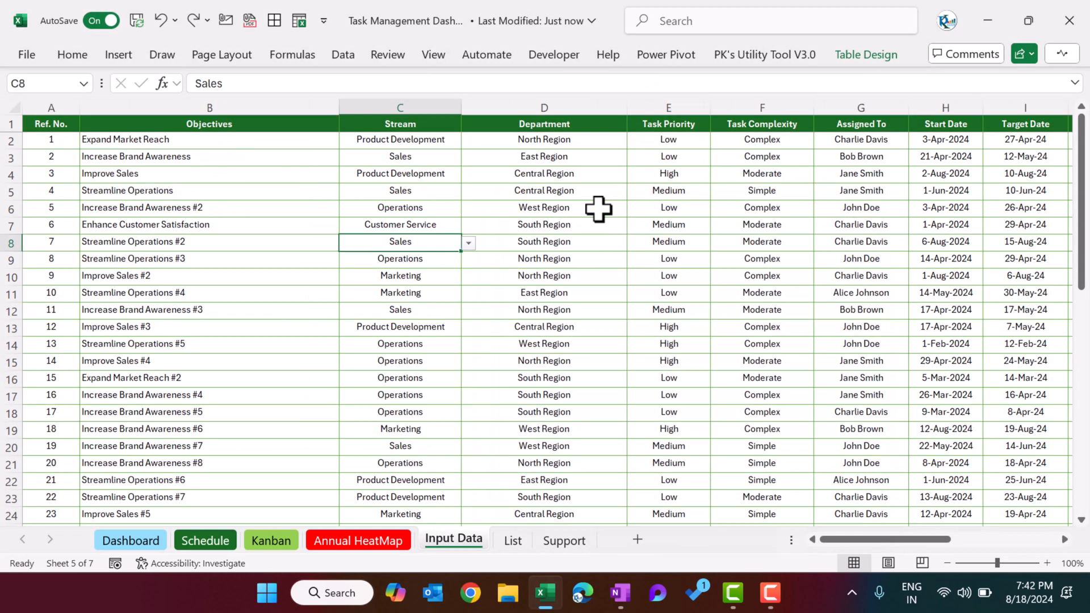
- Open the List sheet and review its master lists from Stream to Assigned To
click(512, 539)
drag(72, 116, 637, 231)
click(106, 162)
drag(78, 126, 646, 227)
click(440, 271)
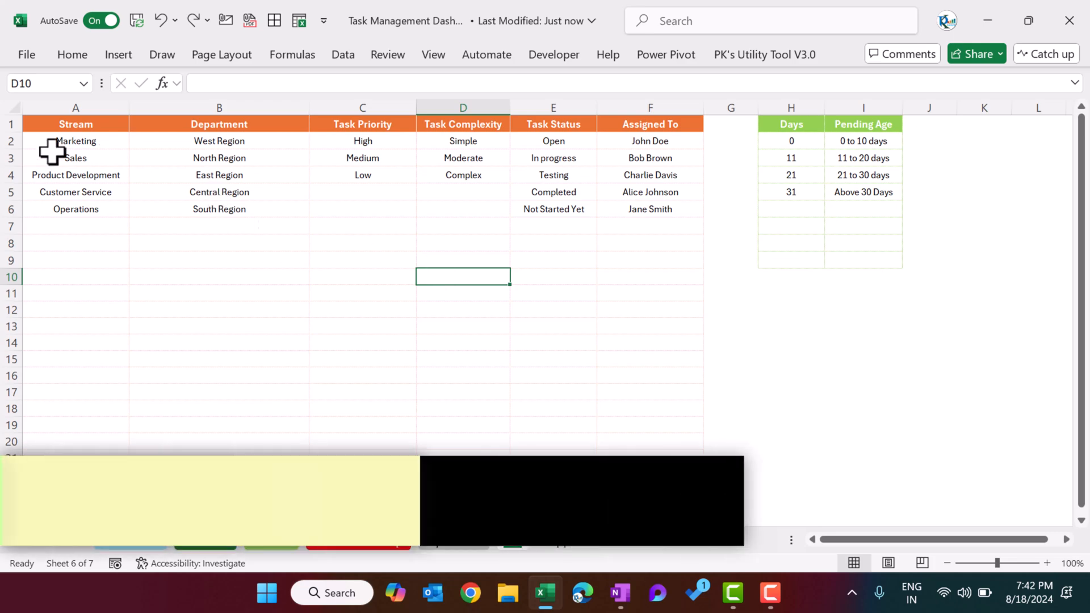
- Examine the Stream named range in an enlarged Name Manager, including the List sheet cells it refers to
click(270, 290)
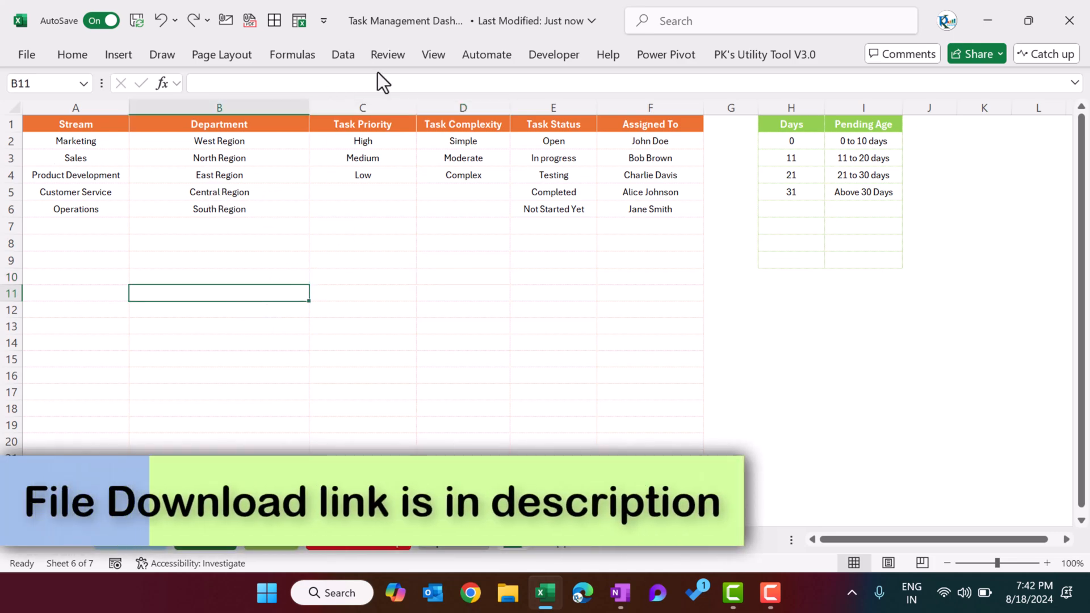
click(291, 56)
click(291, 56)
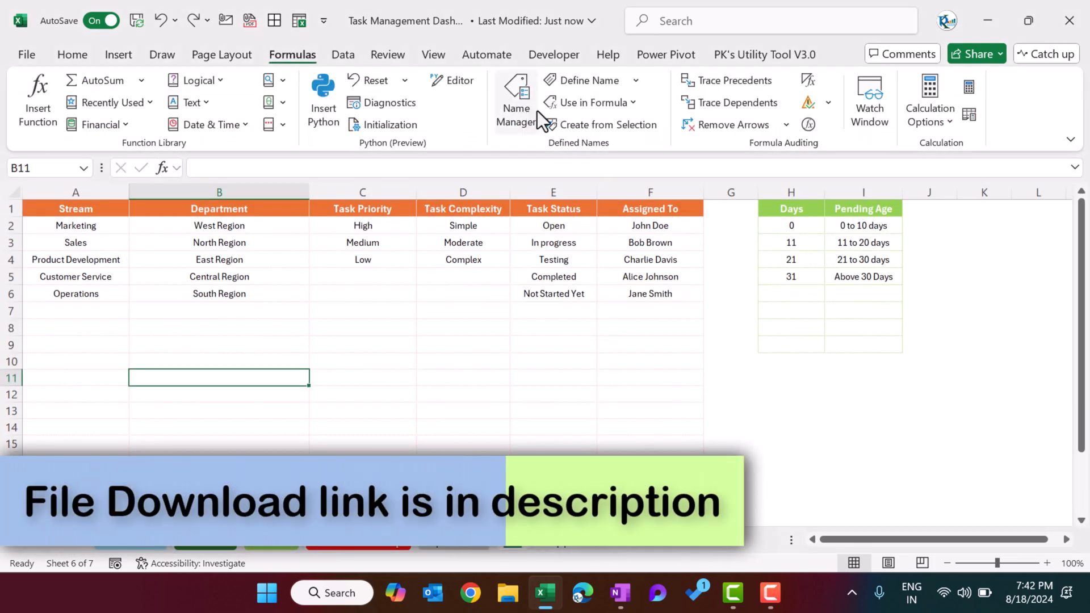
click(516, 105)
drag(475, 142, 348, 26)
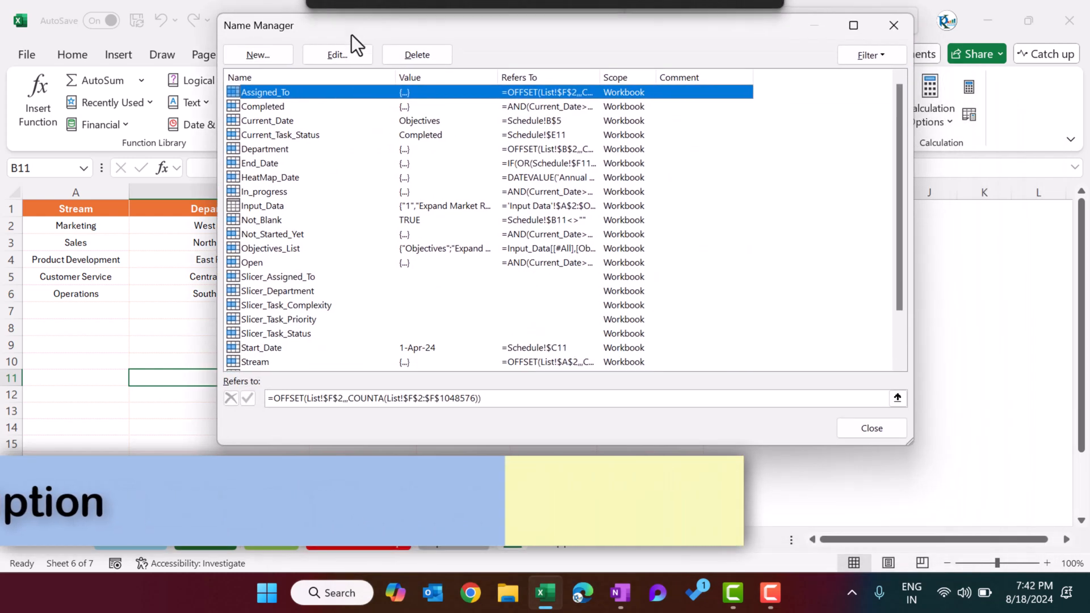
drag(903, 448, 1022, 518)
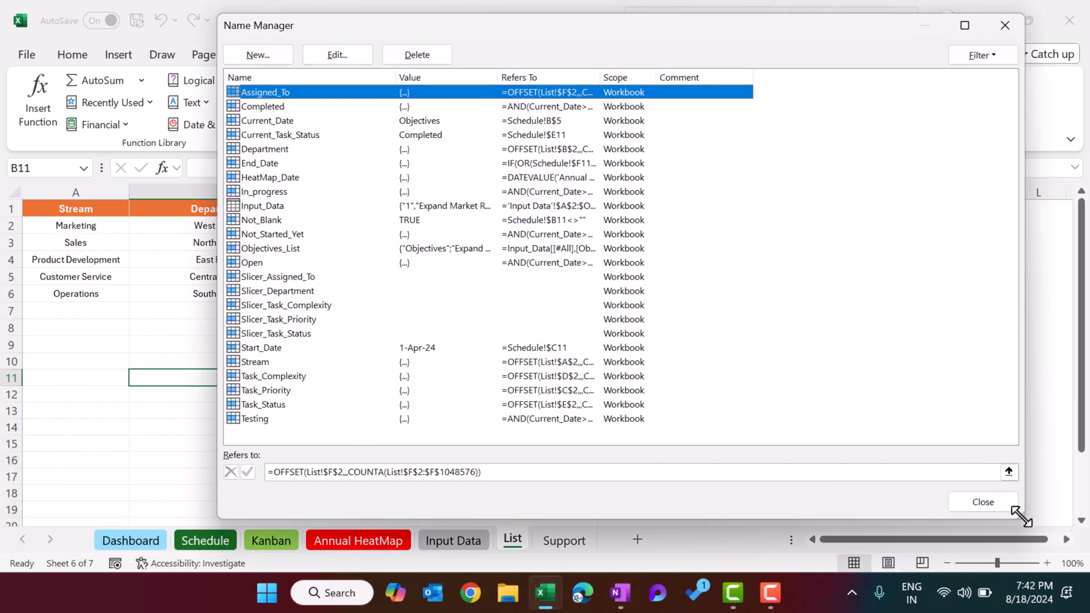
click(247, 367)
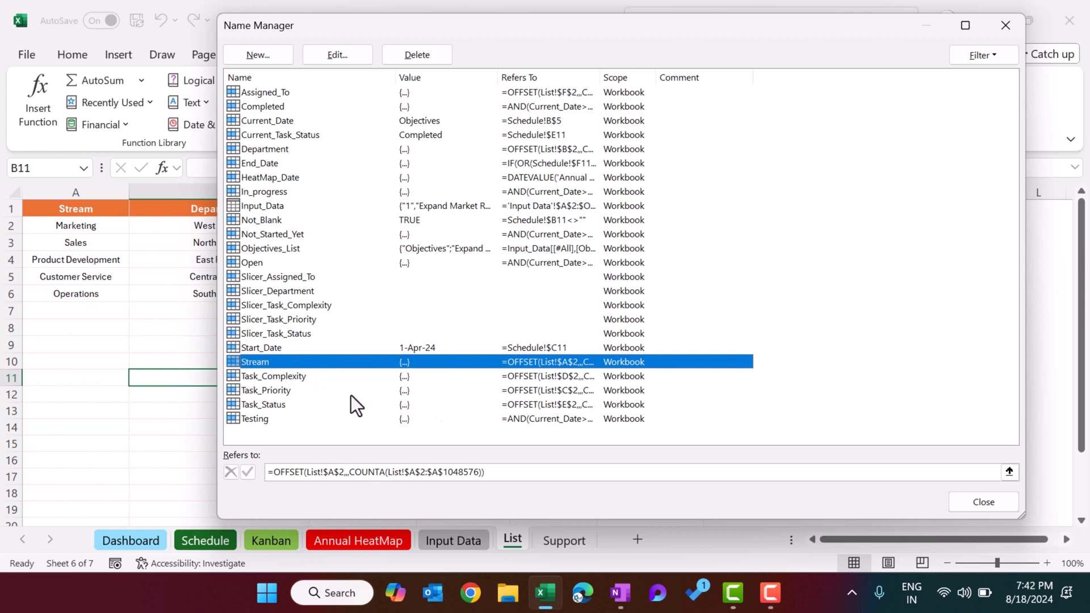
click(515, 473)
drag(403, 26, 648, 29)
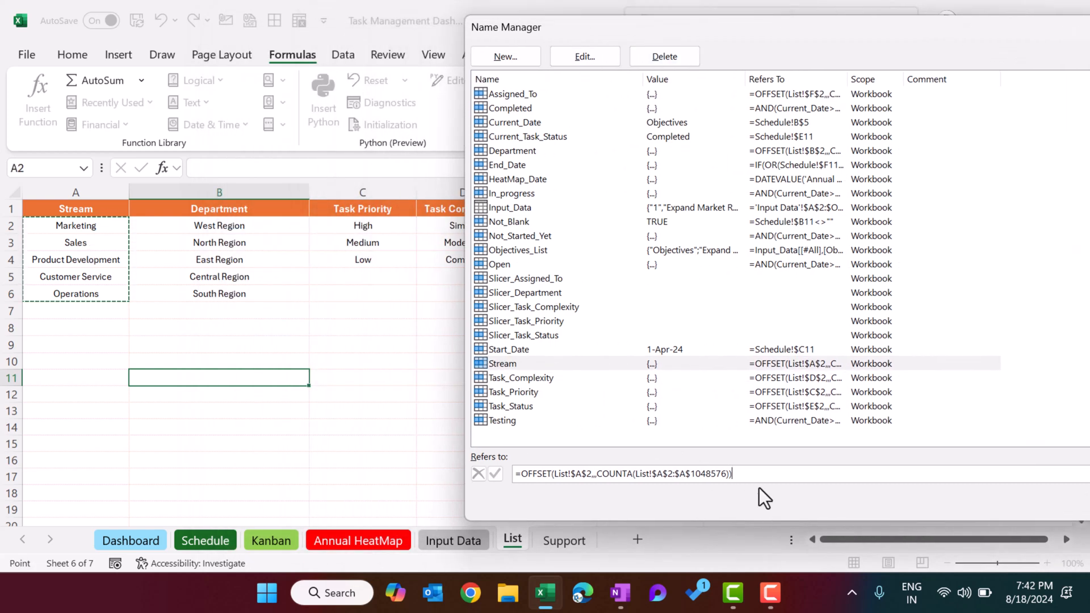
- Examine the cells the Department named range refers to, close the Name Manager and highlight the Task Priority to Assigned To lists
click(522, 150)
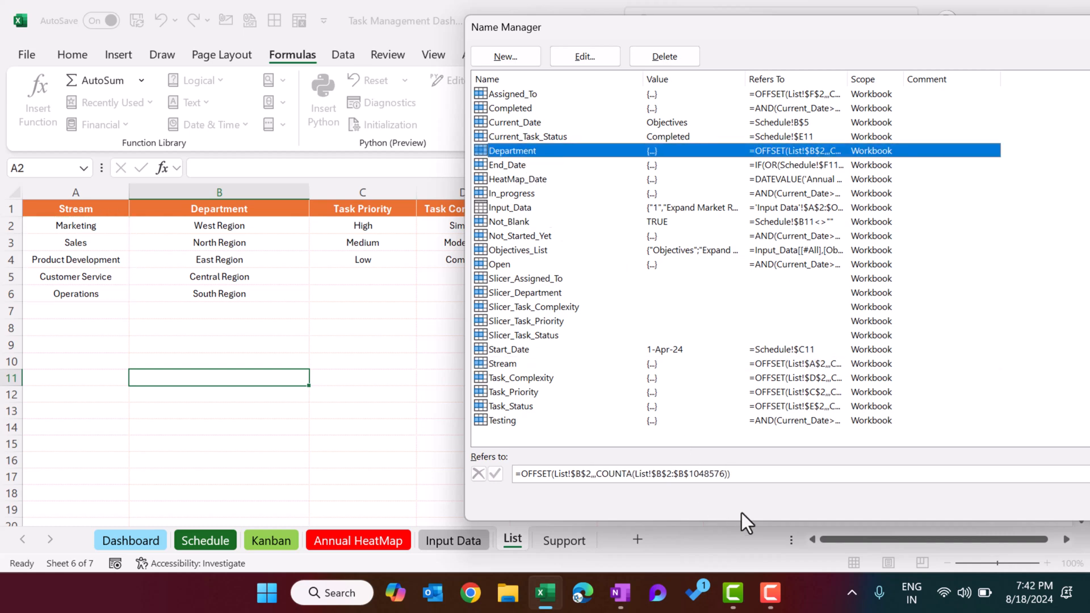
click(755, 473)
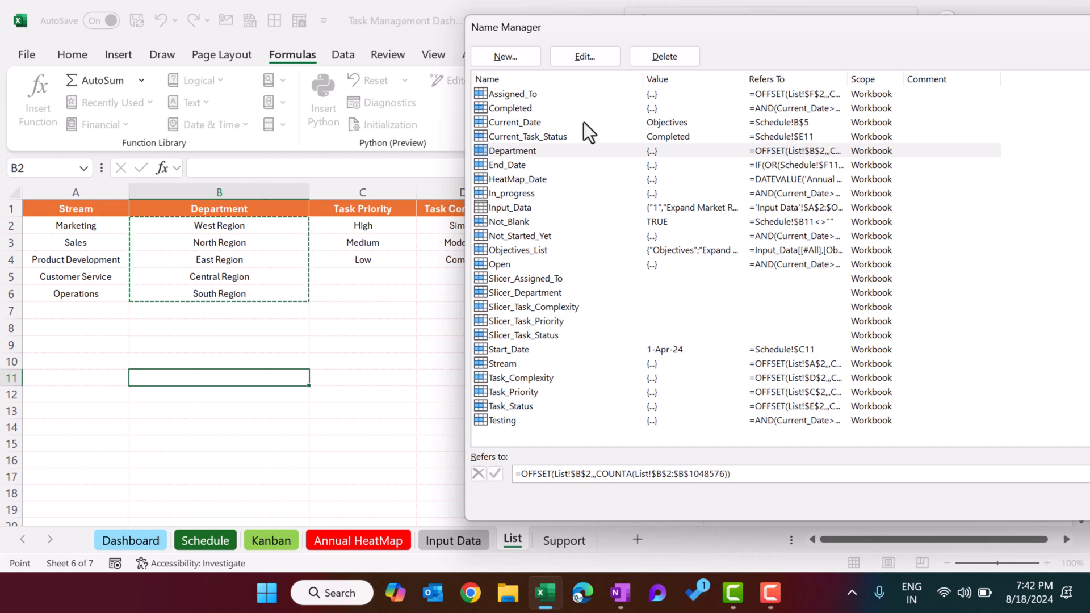
drag(720, 32, 468, 52)
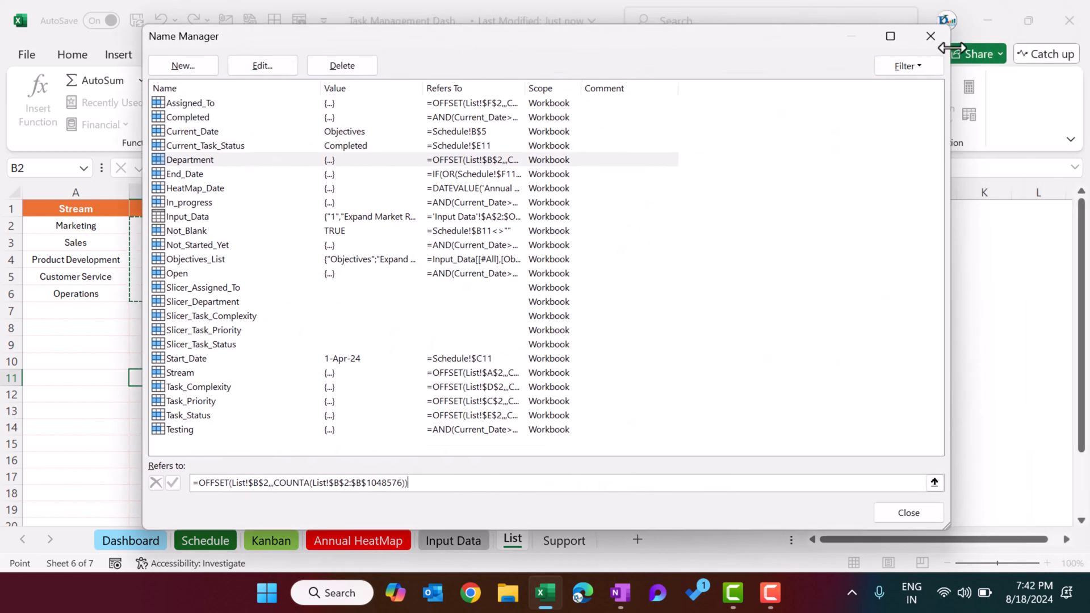
click(928, 37)
drag(360, 214, 645, 291)
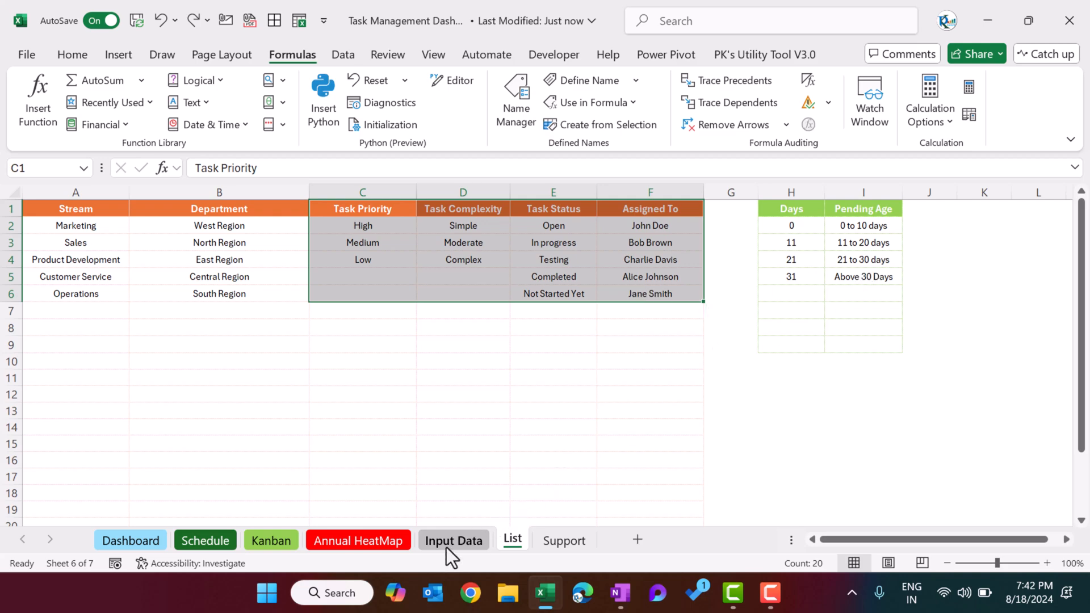
- Examine the Is Overdue formula in the first data row of the Input Data sheet
click(454, 541)
click(779, 210)
key(ctrl+Right)
key(Left)
key(Down)
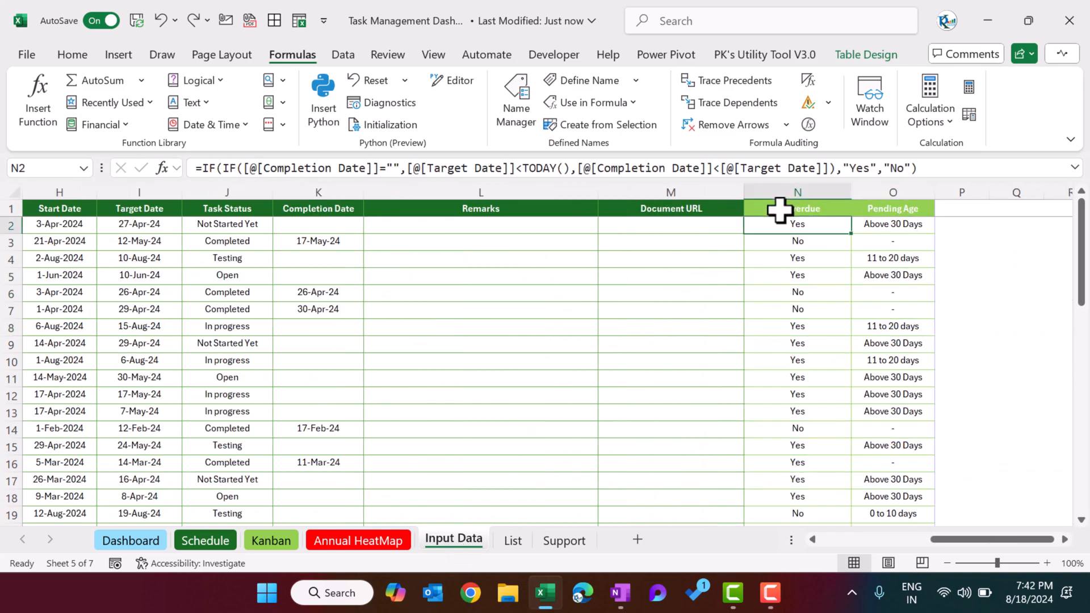
click(1075, 169)
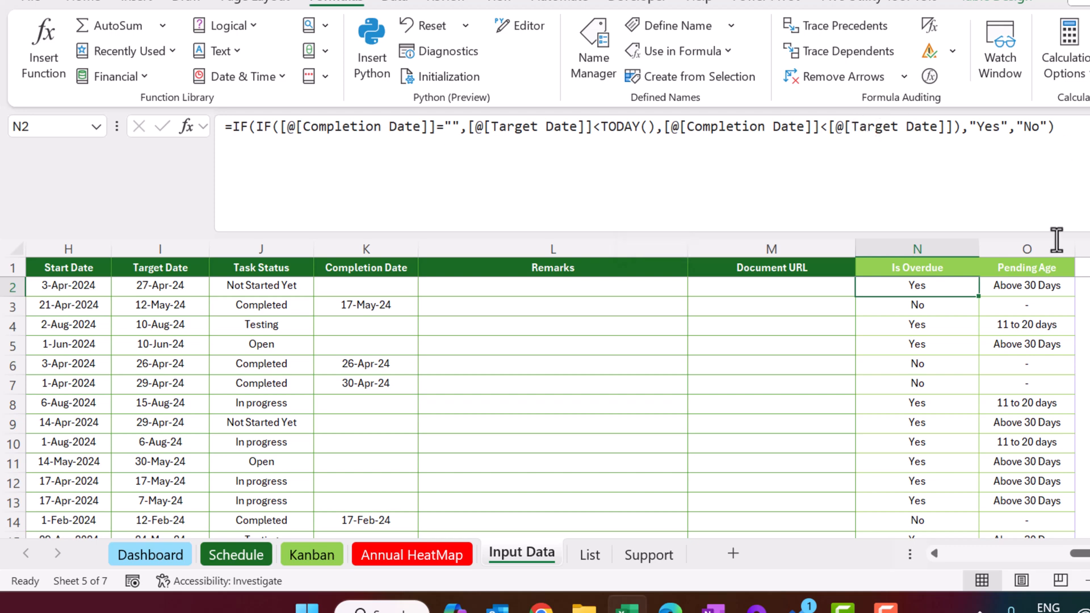
key(ctrl+shift+u)
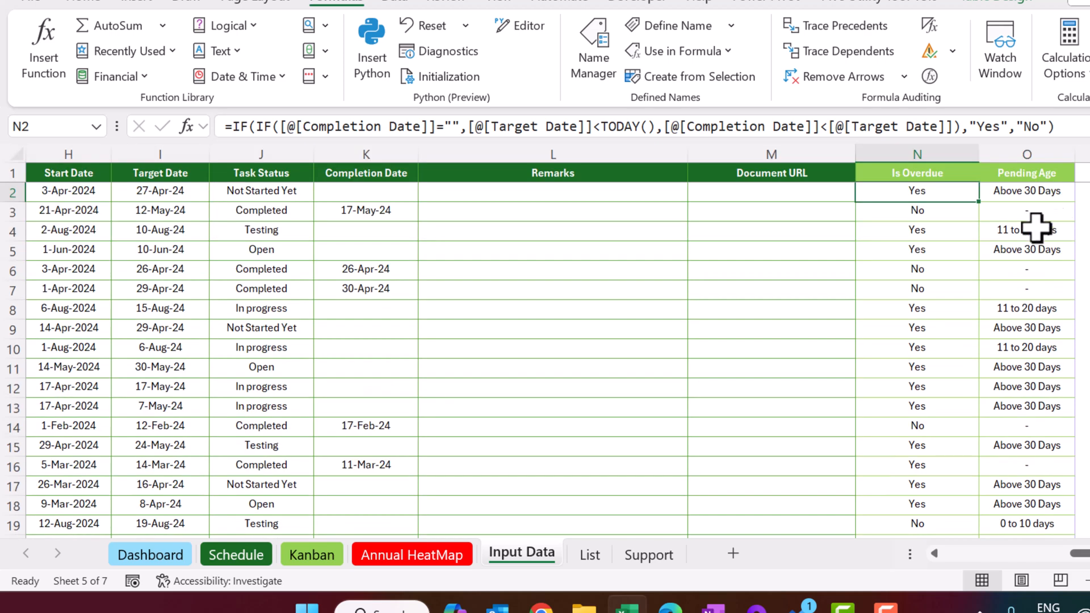
- Examine the Pending Age formula in cell O2, including its lookup value and table range, and leave it unchanged
click(1031, 187)
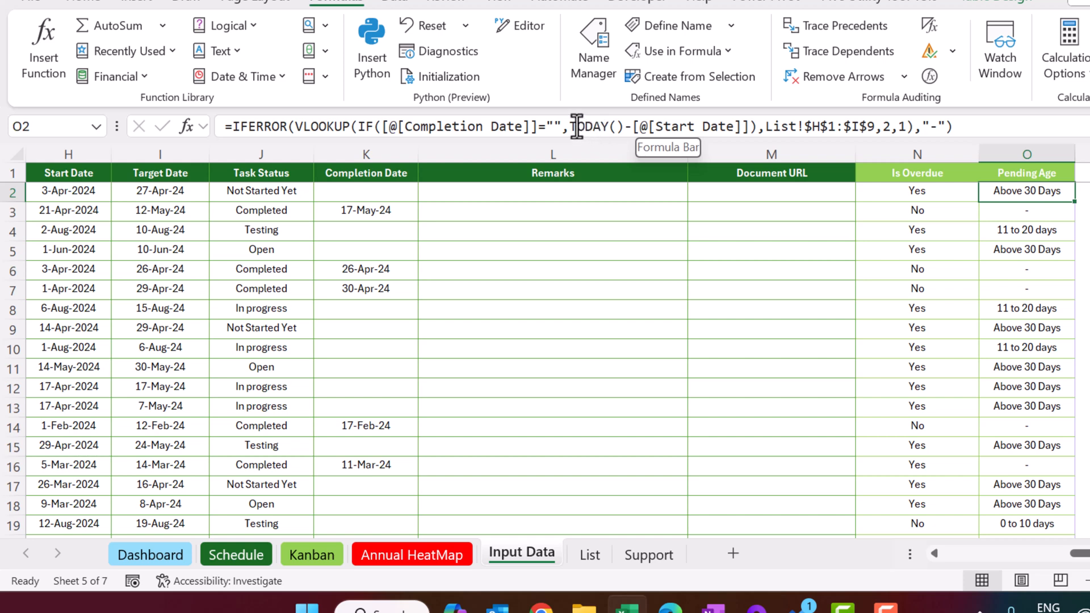
drag(326, 126, 350, 126)
click(755, 126)
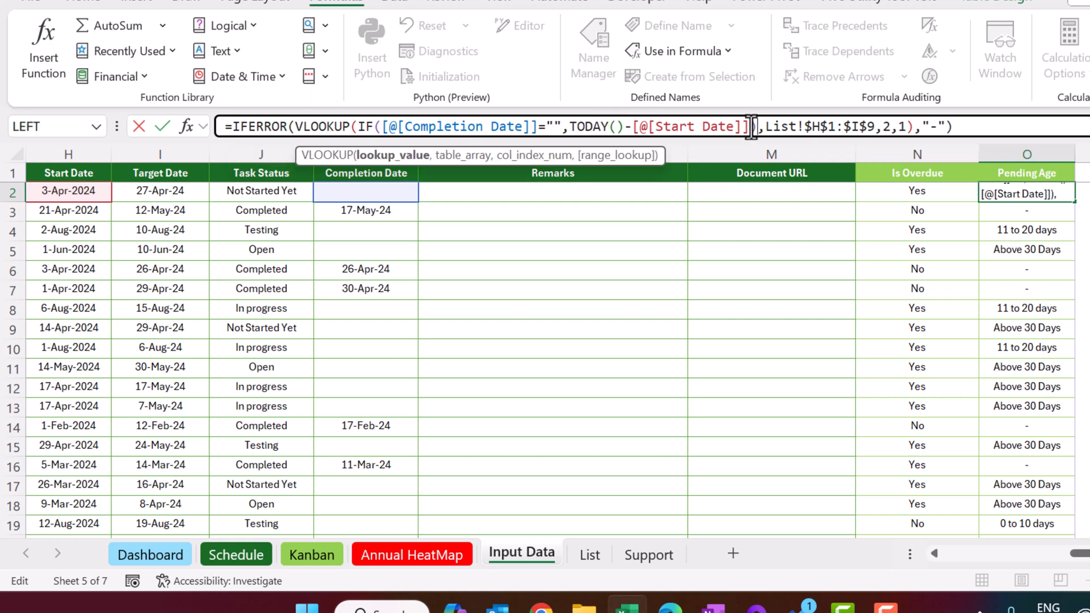
drag(761, 126, 867, 126)
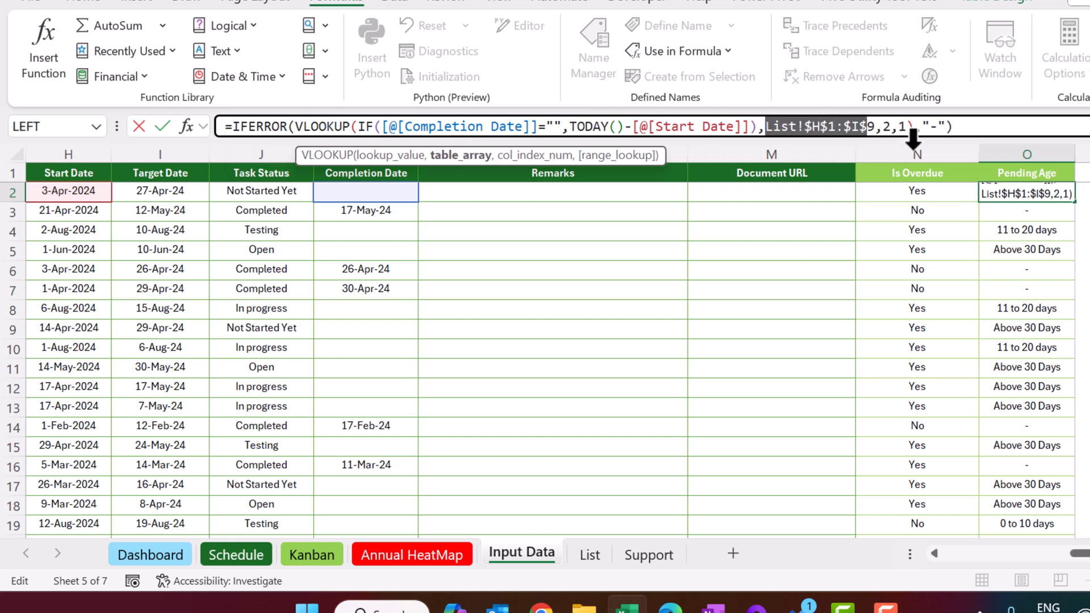
key(Escape)
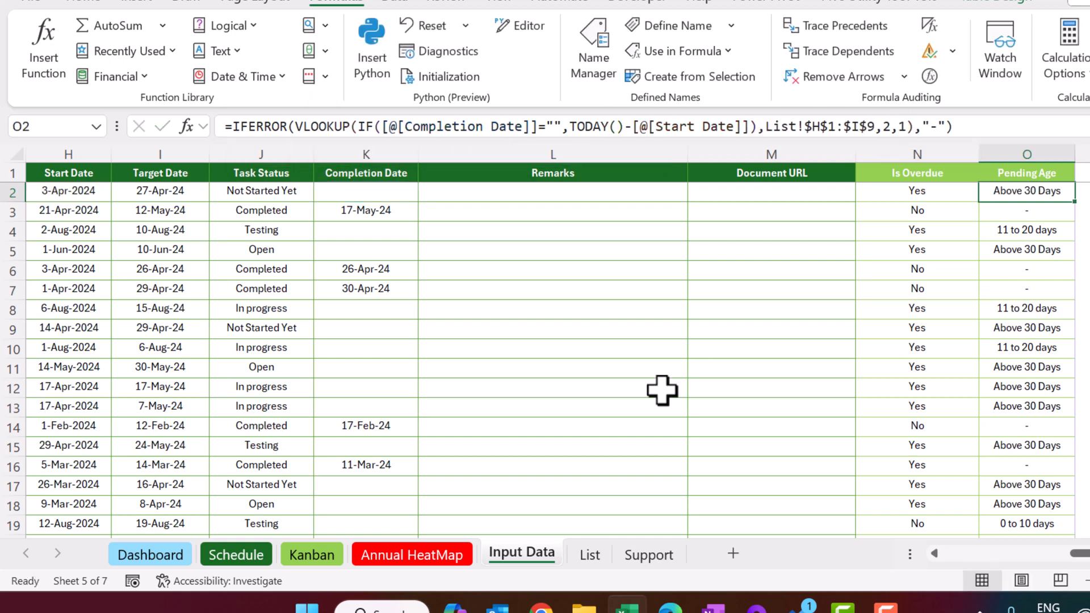
- Review the Days and Pending Age lookup table on the List sheet and return to Input Data
click(596, 555)
drag(929, 173, 983, 250)
click(912, 191)
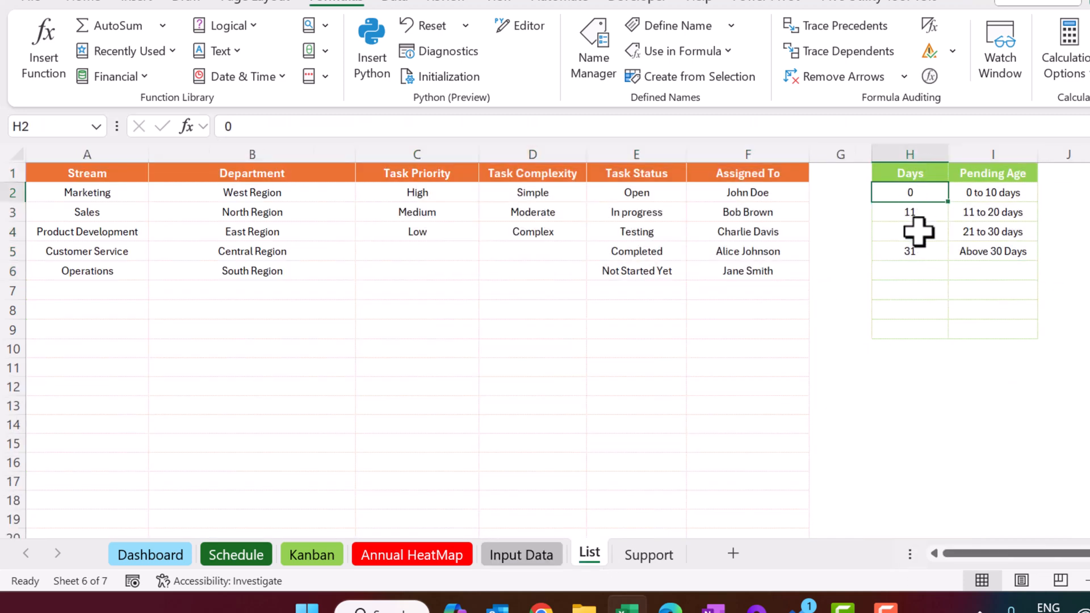
drag(999, 193, 1001, 248)
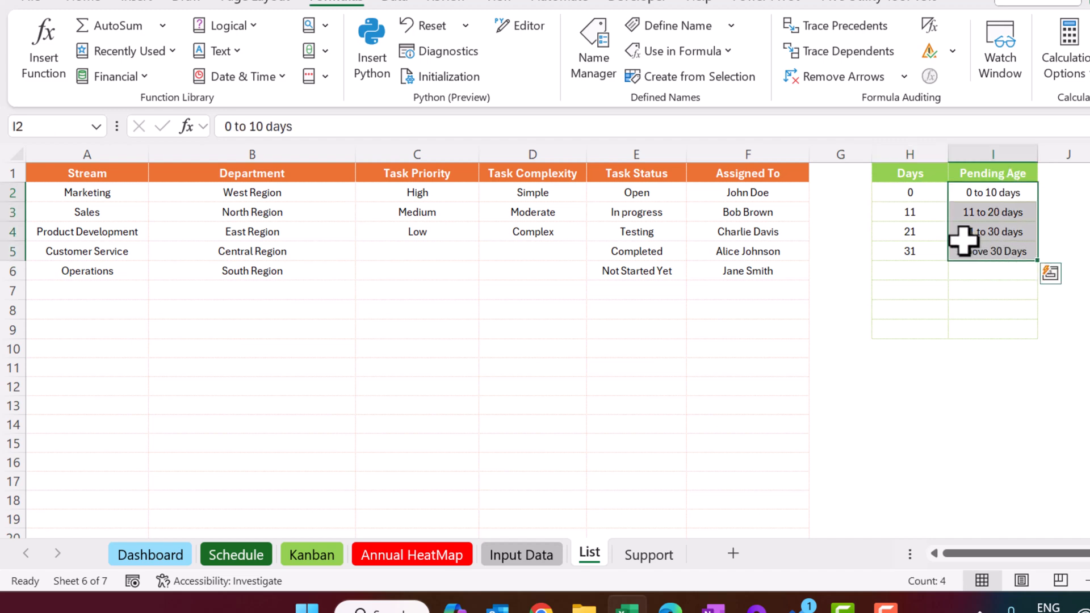
click(527, 556)
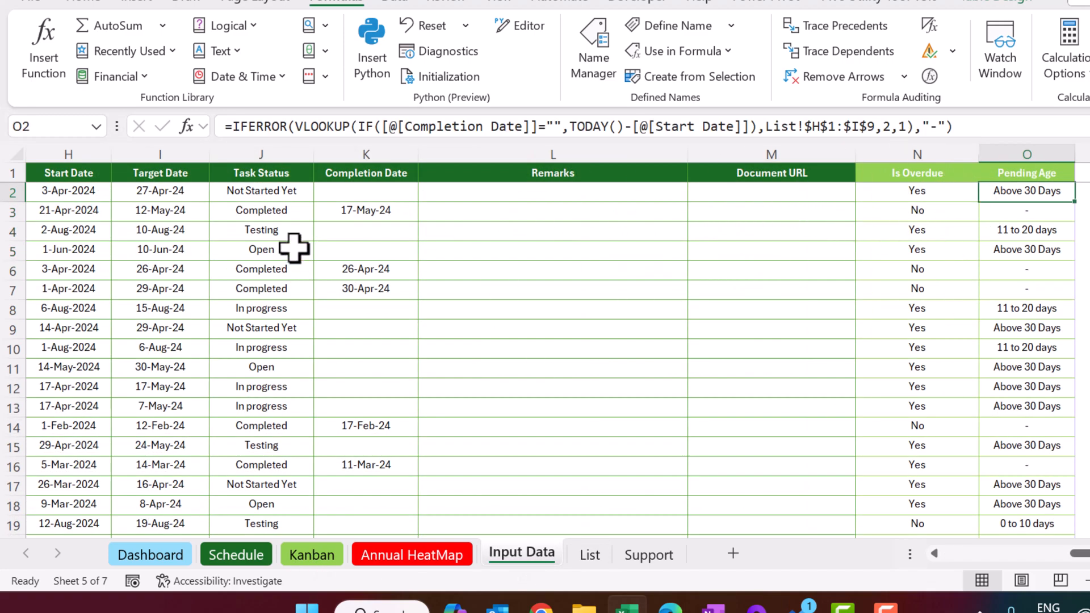
- Review the Task Priority pivot table on the Support sheet and inspect the total formula in cell C1 above it
click(648, 555)
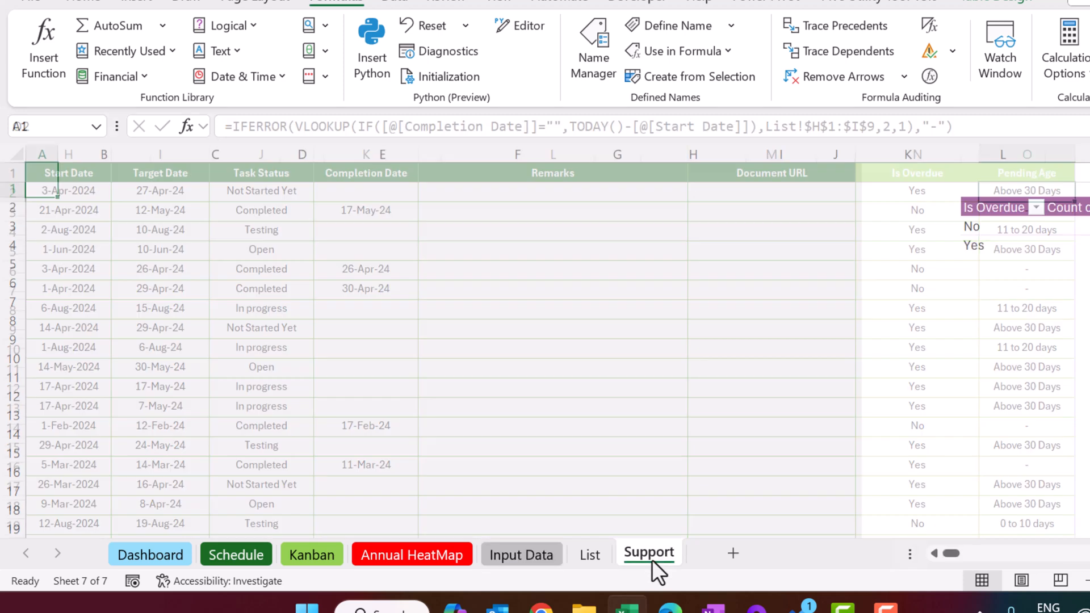
drag(104, 227, 240, 278)
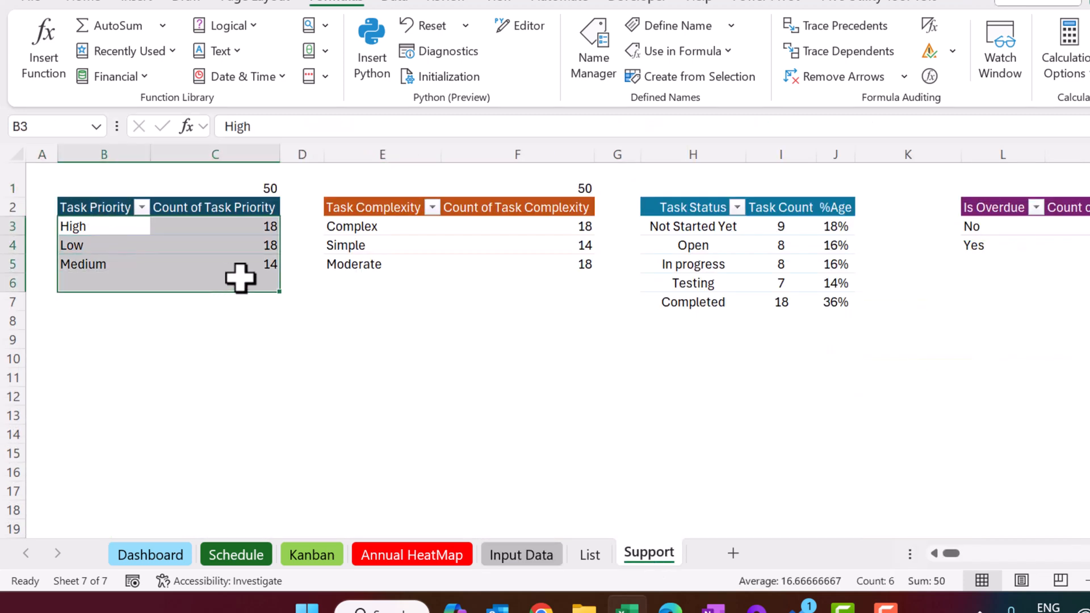
click(241, 228)
drag(270, 227, 273, 278)
click(272, 189)
click(352, 123)
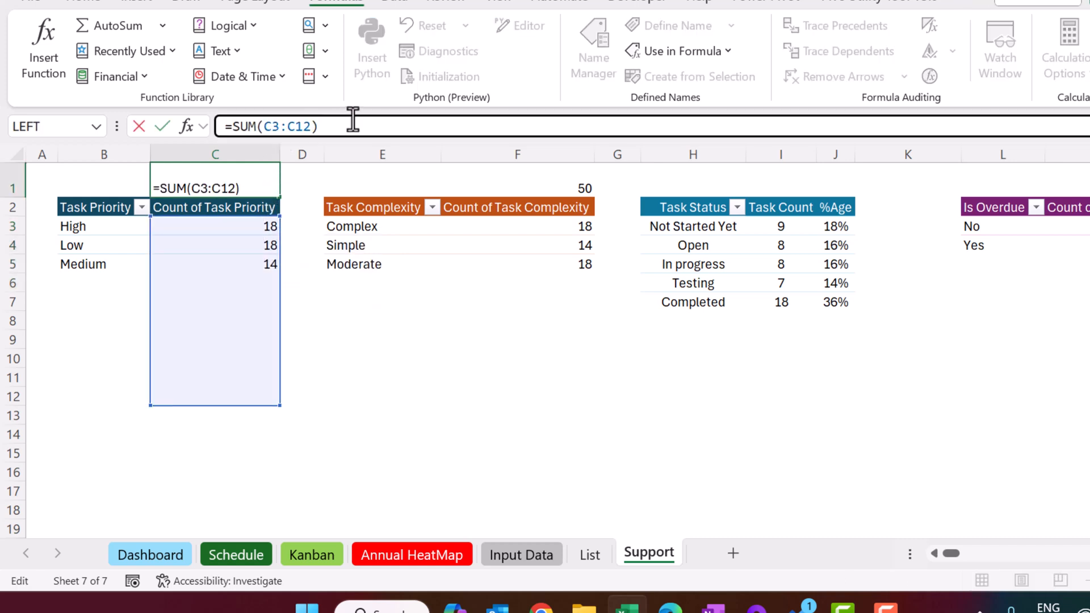
key(Escape)
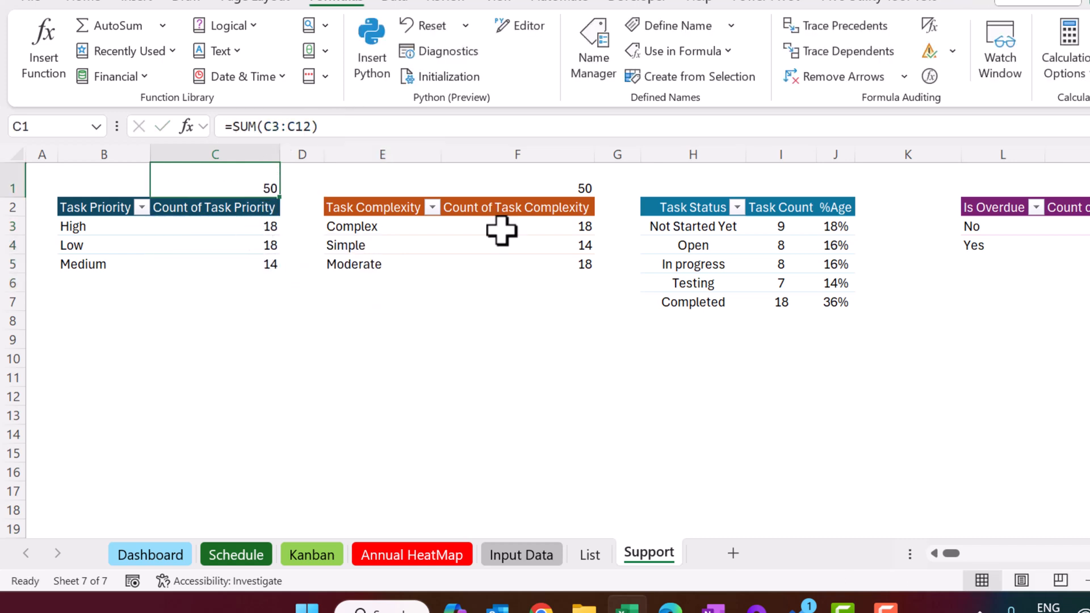
- Review the Task Complexity categories and the Task Status pivot table with its percentage column
drag(386, 226, 380, 264)
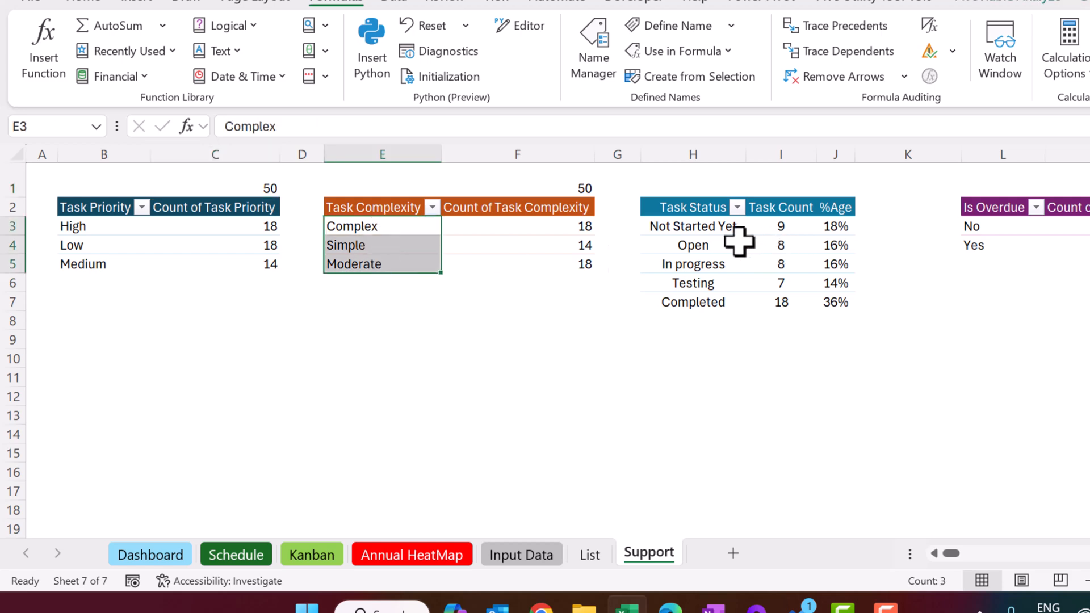
click(705, 242)
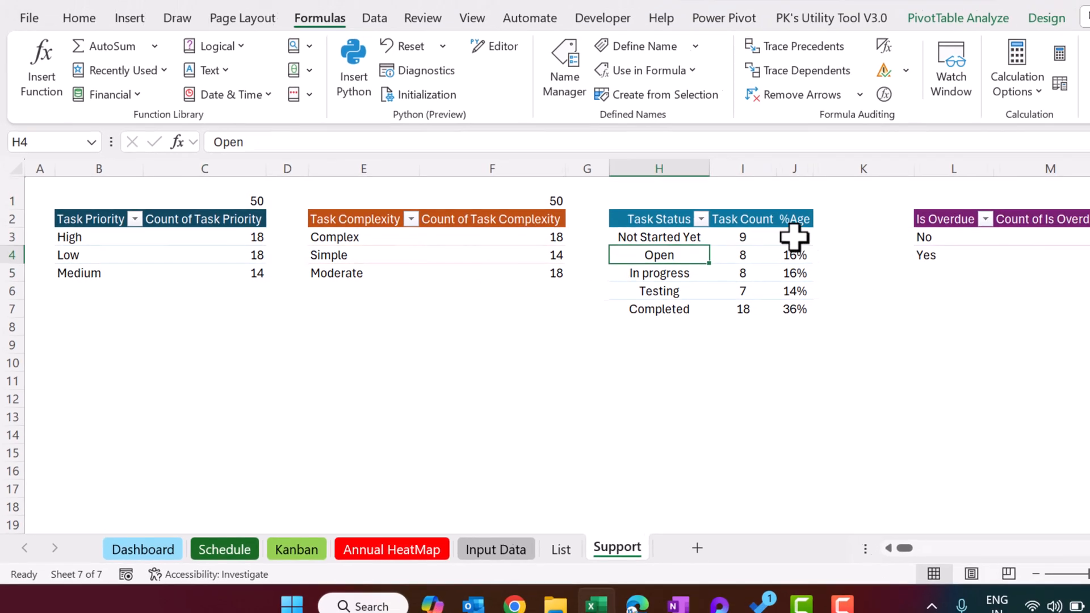
drag(836, 226, 836, 282)
drag(732, 305, 731, 314)
- Review the Is Overdue, Assigned To and Pending Age pivot tables on the Support sheet
click(883, 259)
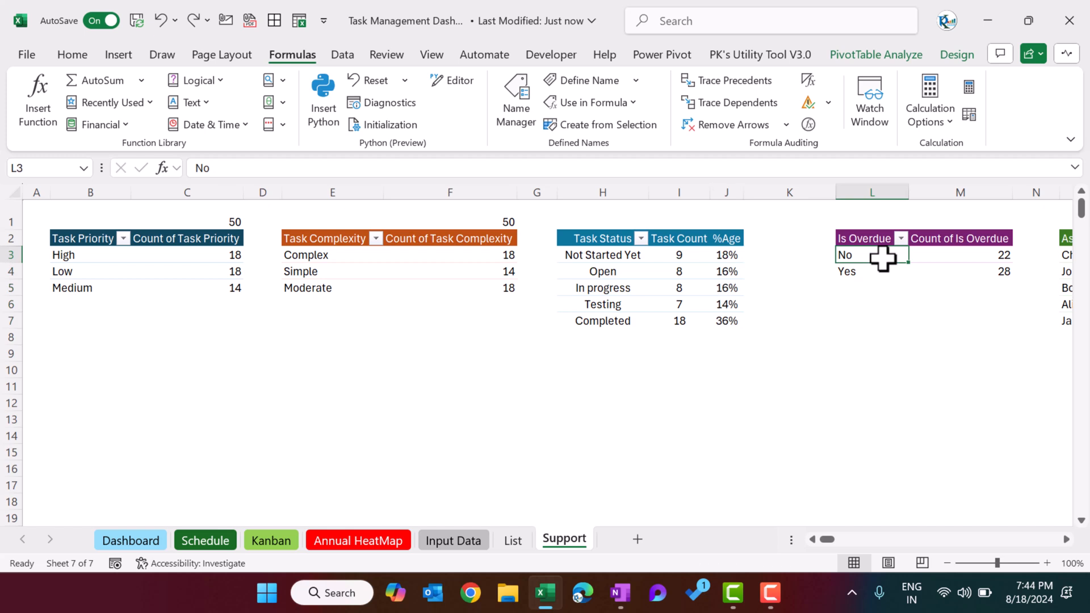
key(Right)
key(Right)
key(Right)
key(Right)
key(Right)
key(Right)
key(Right)
key(Right)
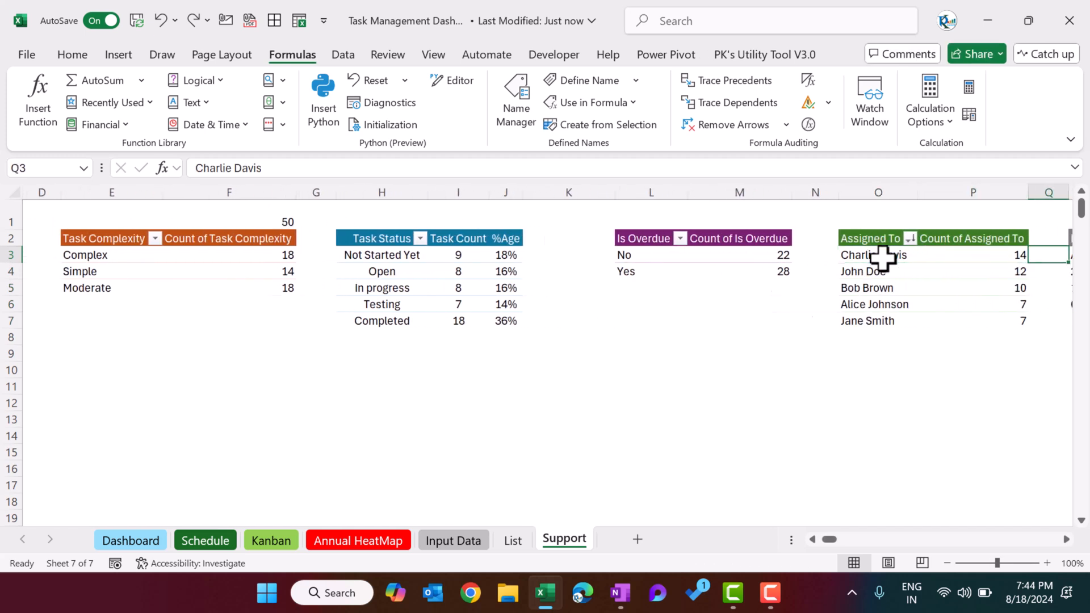
drag(763, 256, 944, 297)
click(813, 269)
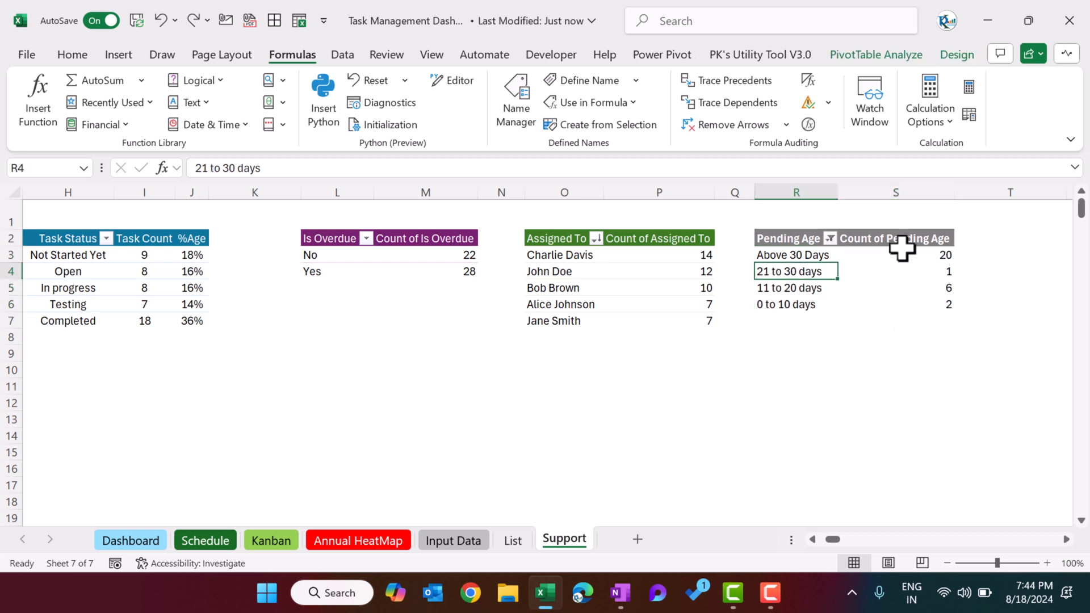
- Inspect the data source of the Task Priority Count chart on the Dashboard sheet without changing it
click(138, 542)
click(208, 235)
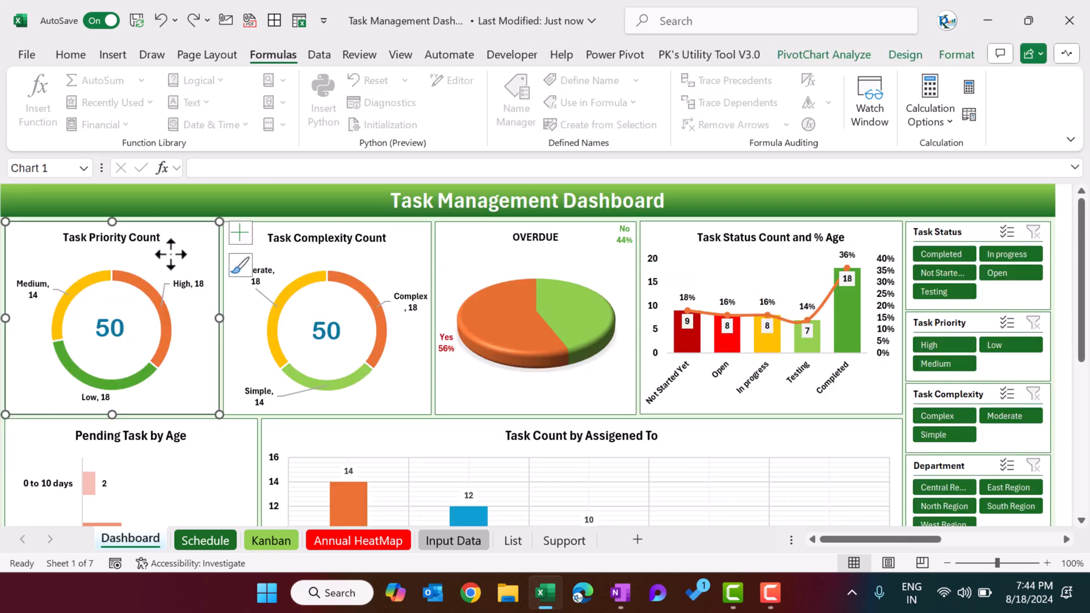
right_click(182, 236)
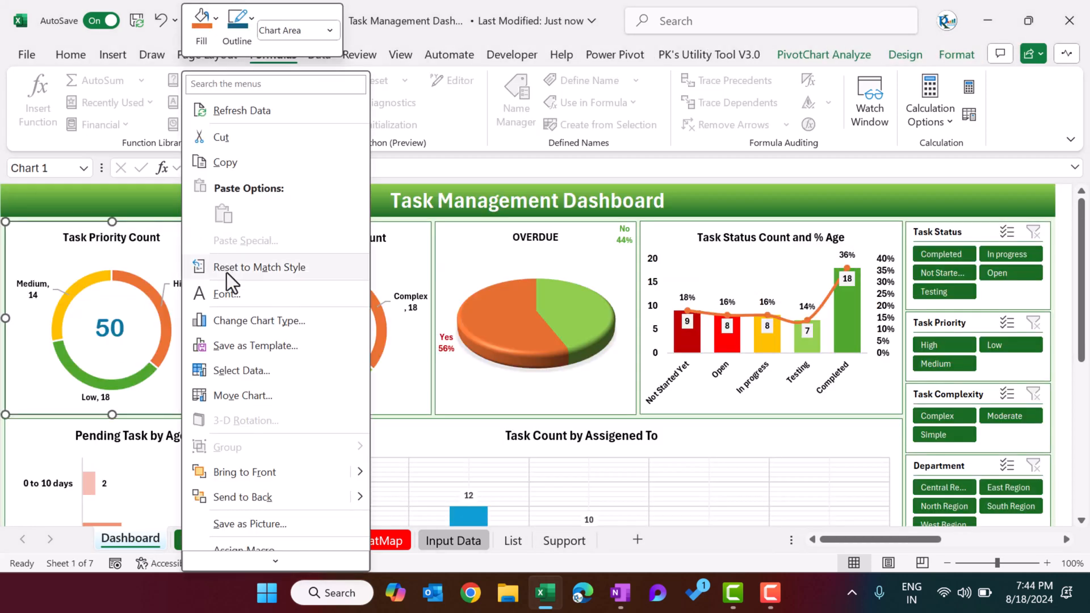
click(251, 379)
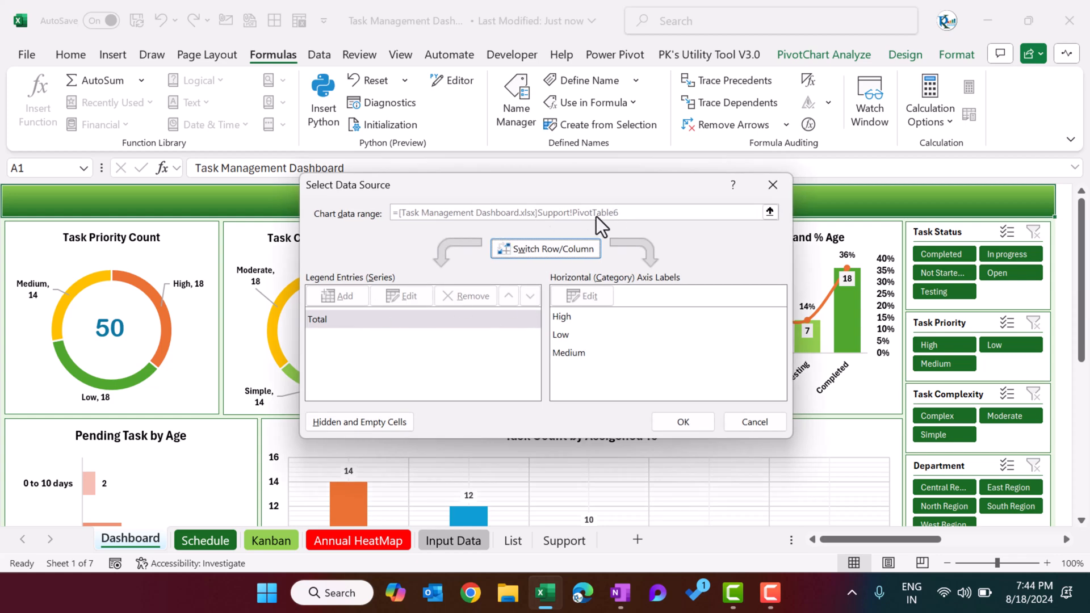
click(767, 196)
- Check the PivotTable name of the Task Priority pivot on the Support sheet and compare it with the Dashboard chart
click(557, 543)
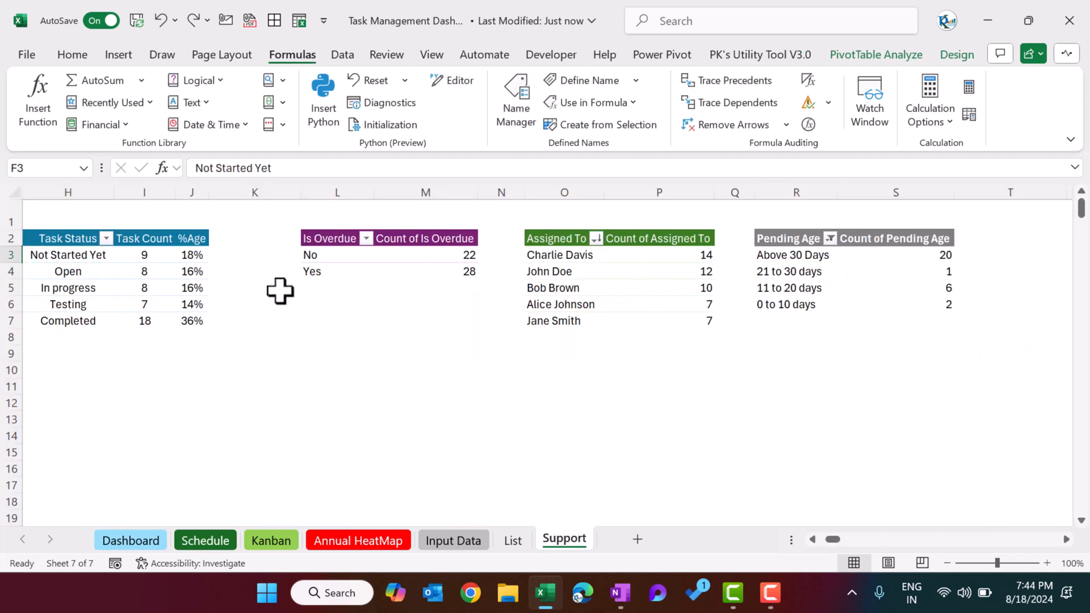
key(Home)
click(91, 266)
click(72, 55)
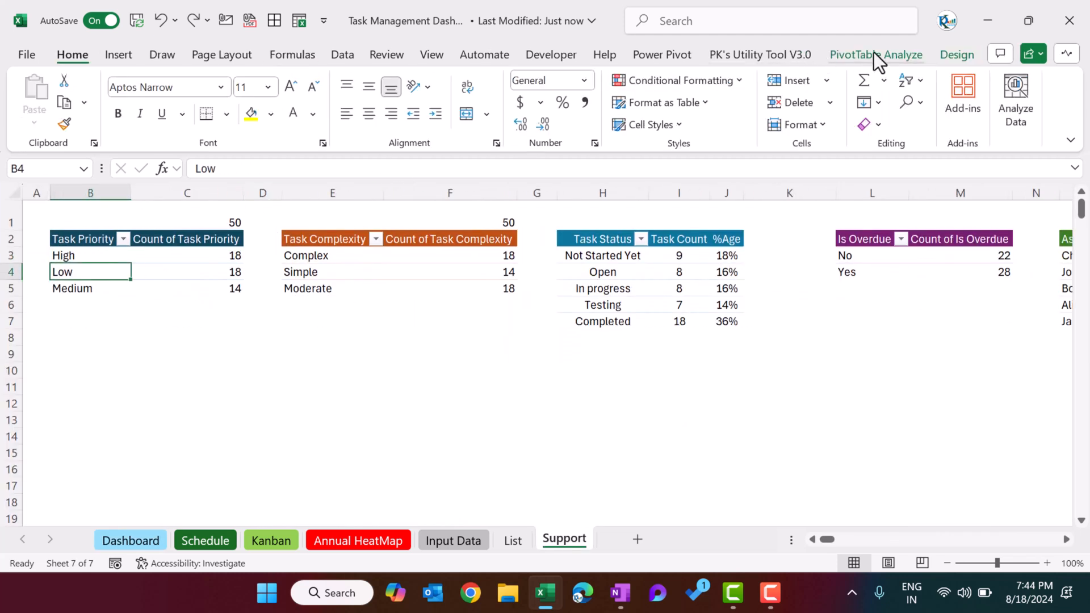
click(920, 56)
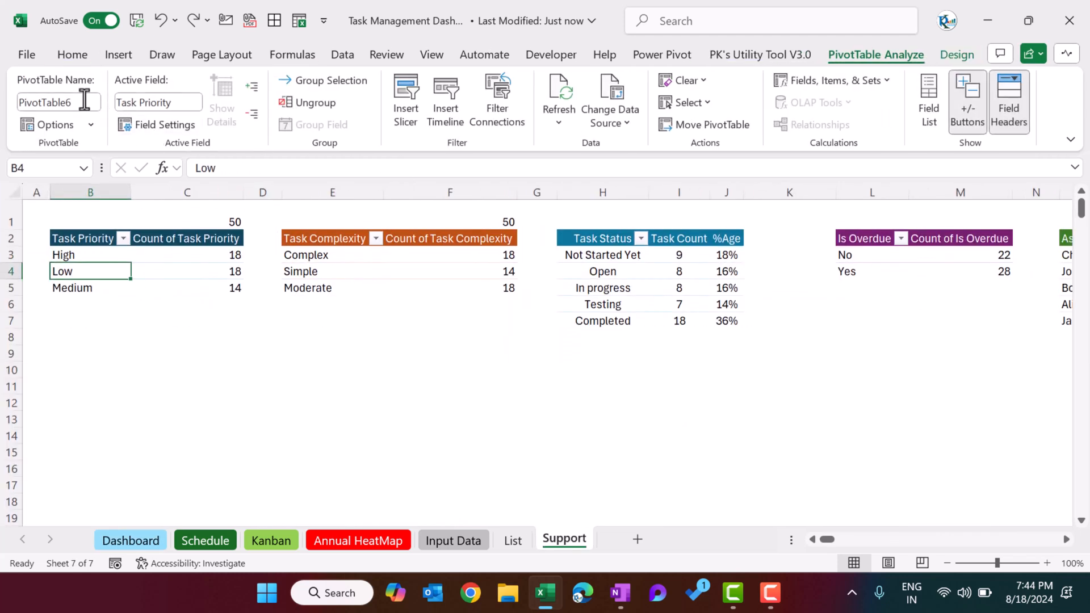
click(206, 272)
click(139, 536)
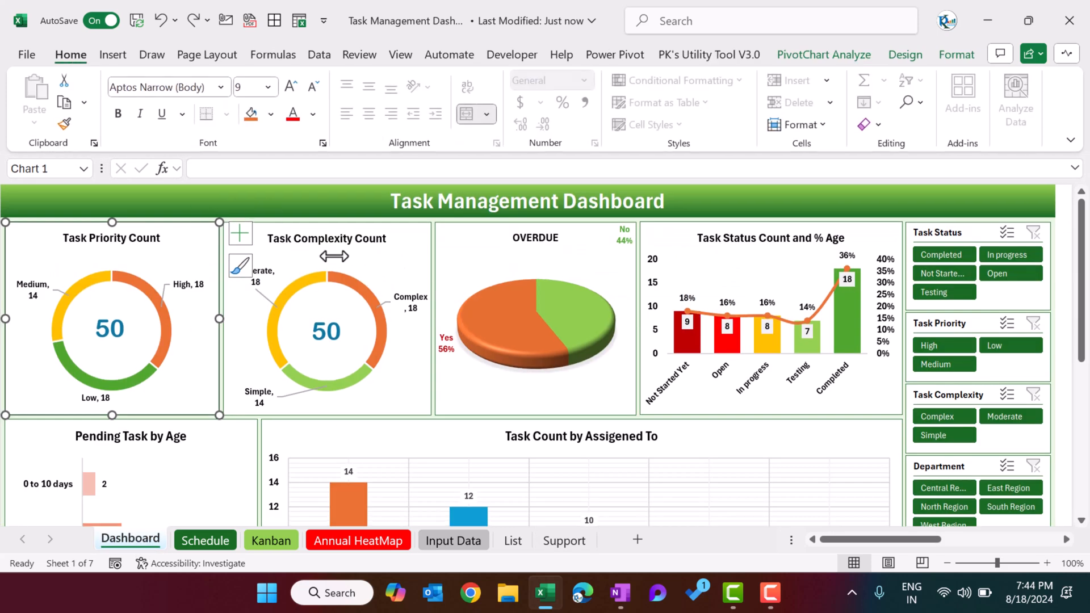
click(550, 548)
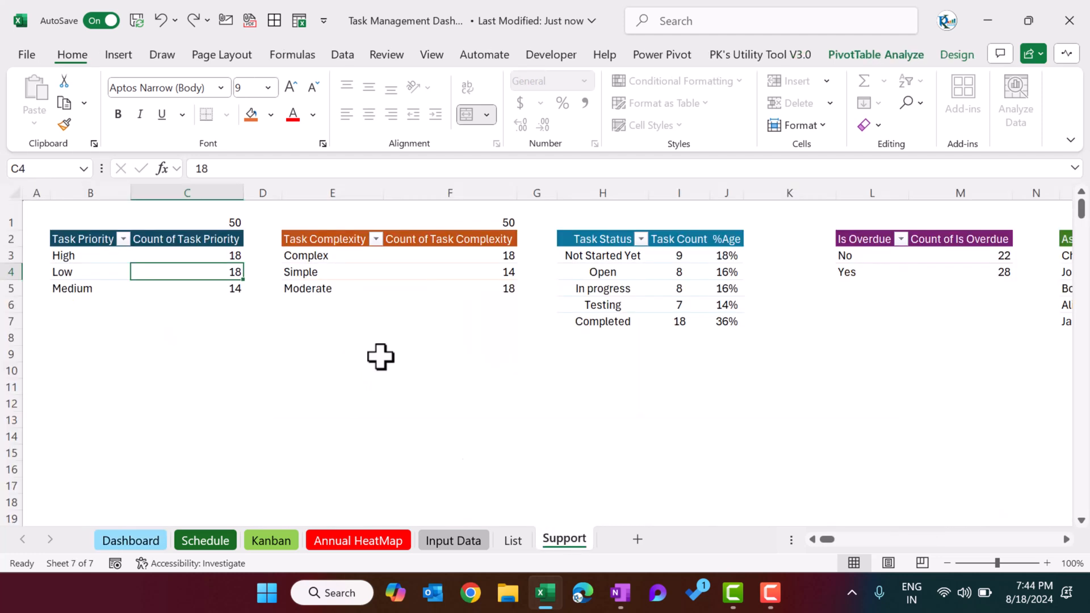
- Insert a doughnut chart from the Task Priority pivot table on the Support sheet and delete it
click(91, 255)
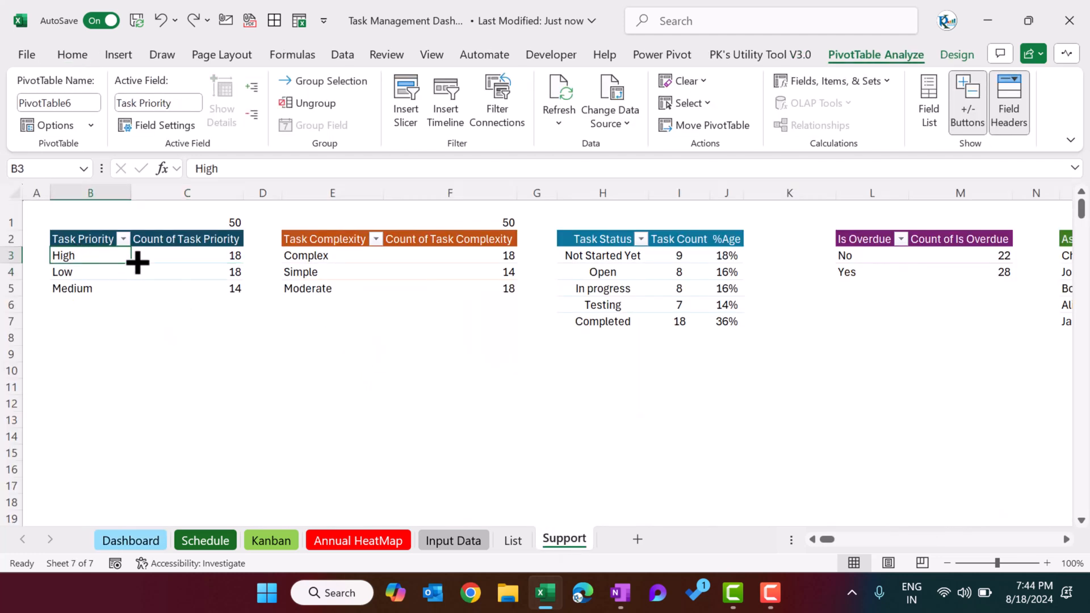
click(93, 272)
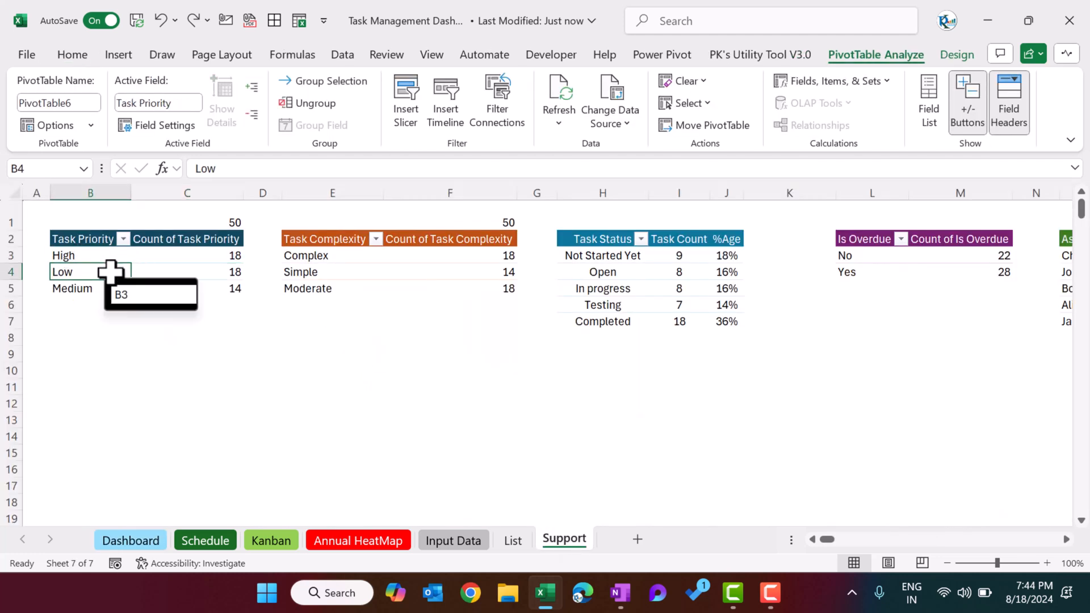
click(122, 57)
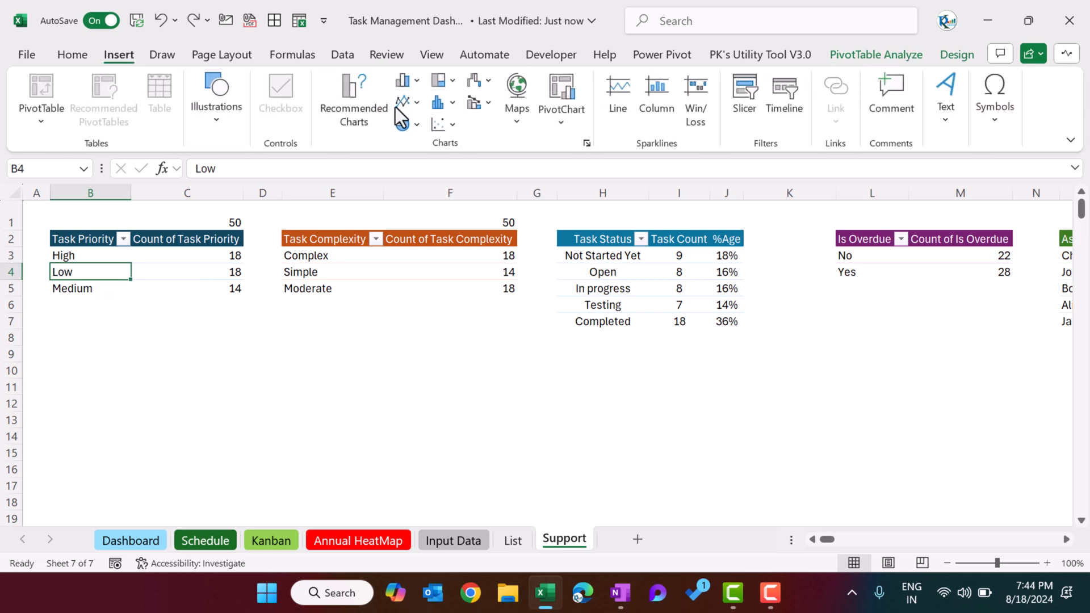
click(420, 125)
click(424, 335)
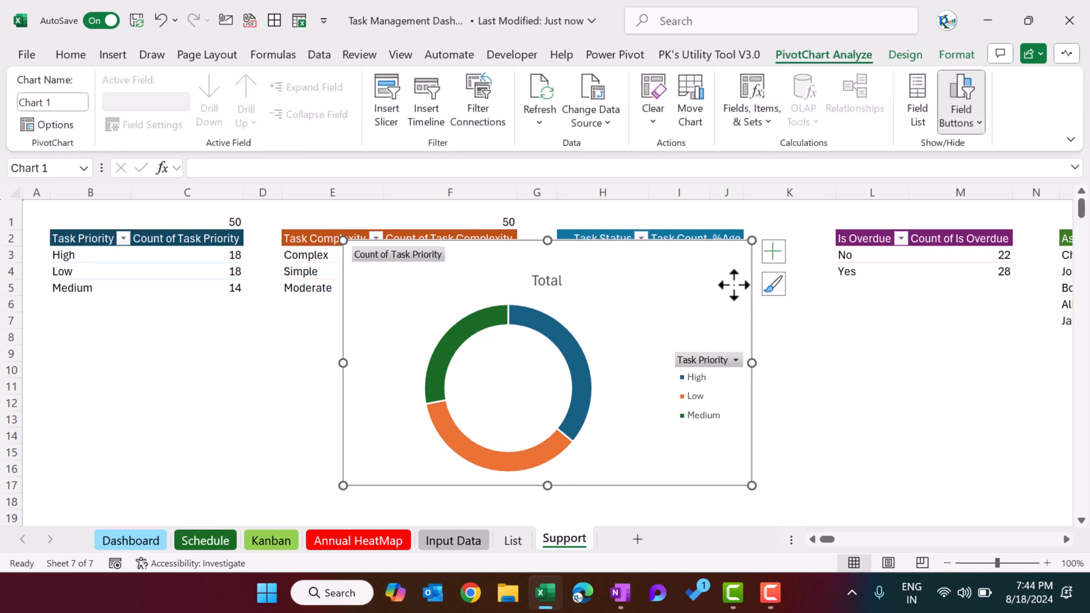
key(Delete)
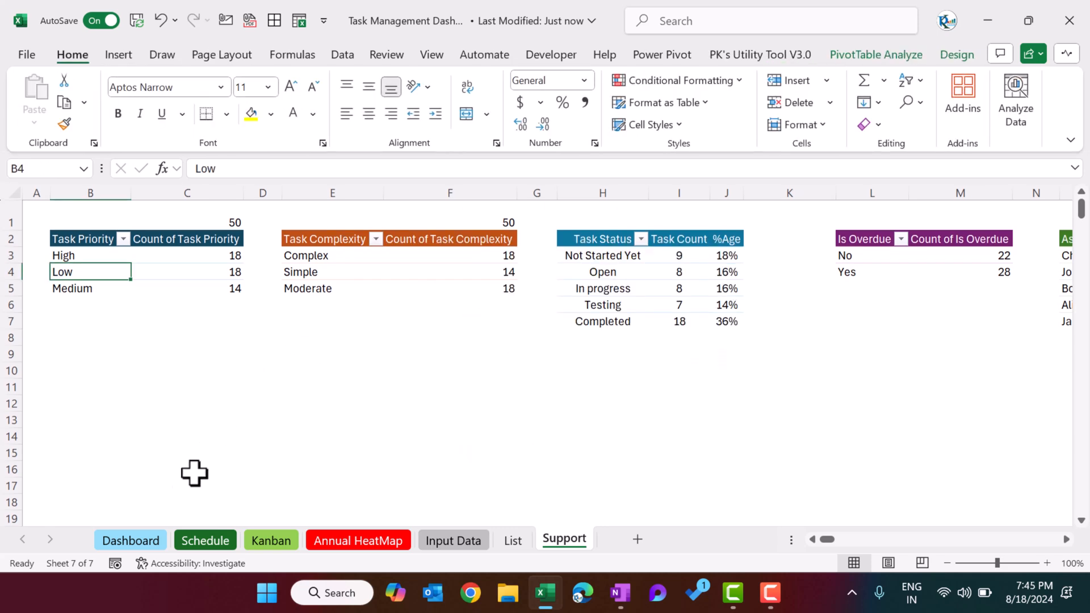
- View the Dashboard slicers and the fields offered for slicers on the Task Priority pivot table, without inserting any
click(136, 539)
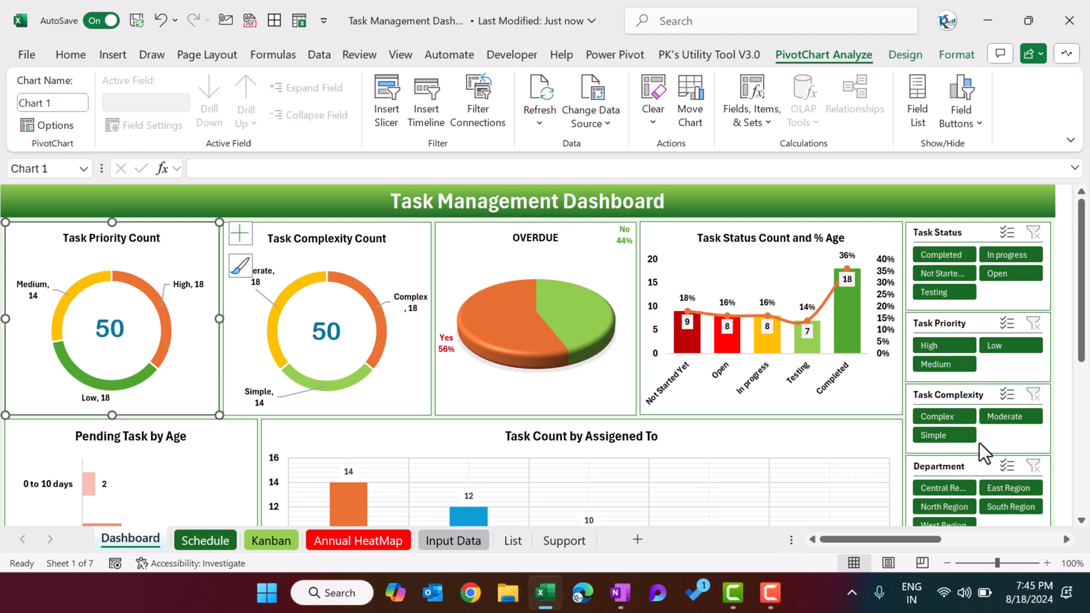
click(564, 539)
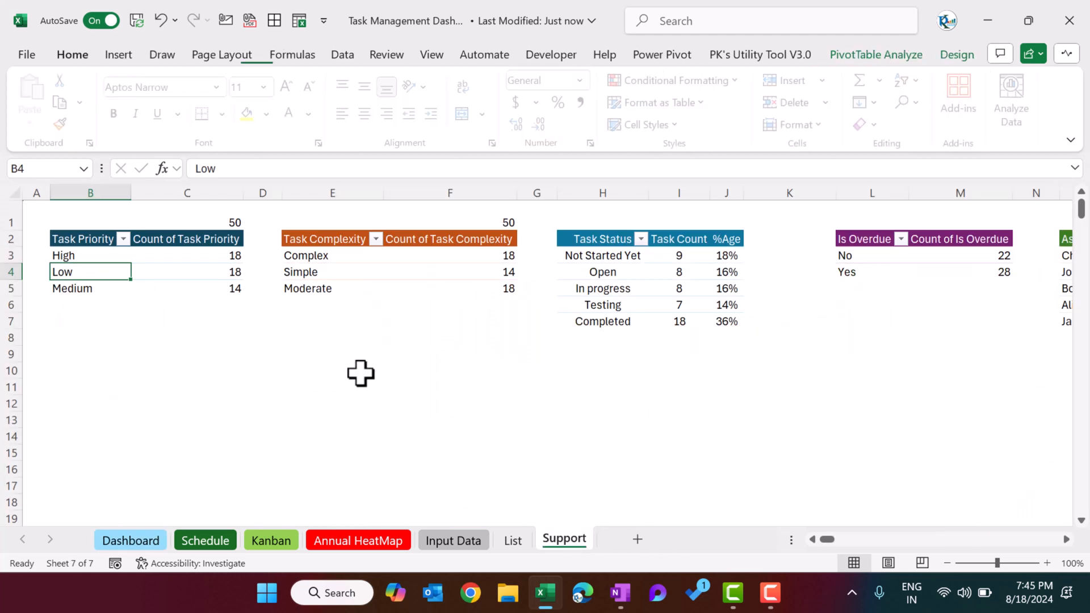
click(178, 254)
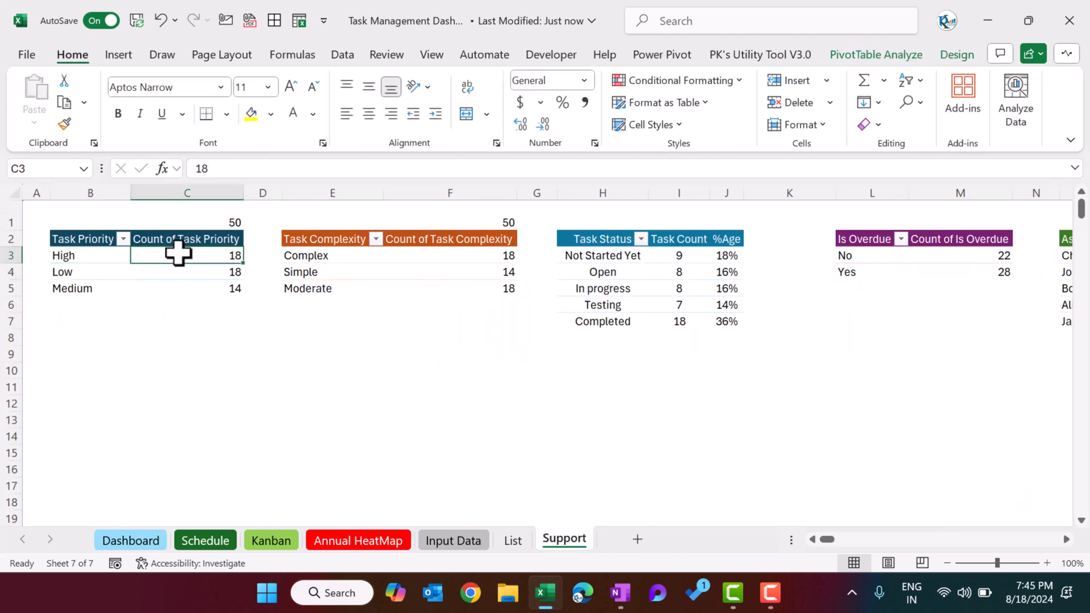
click(893, 56)
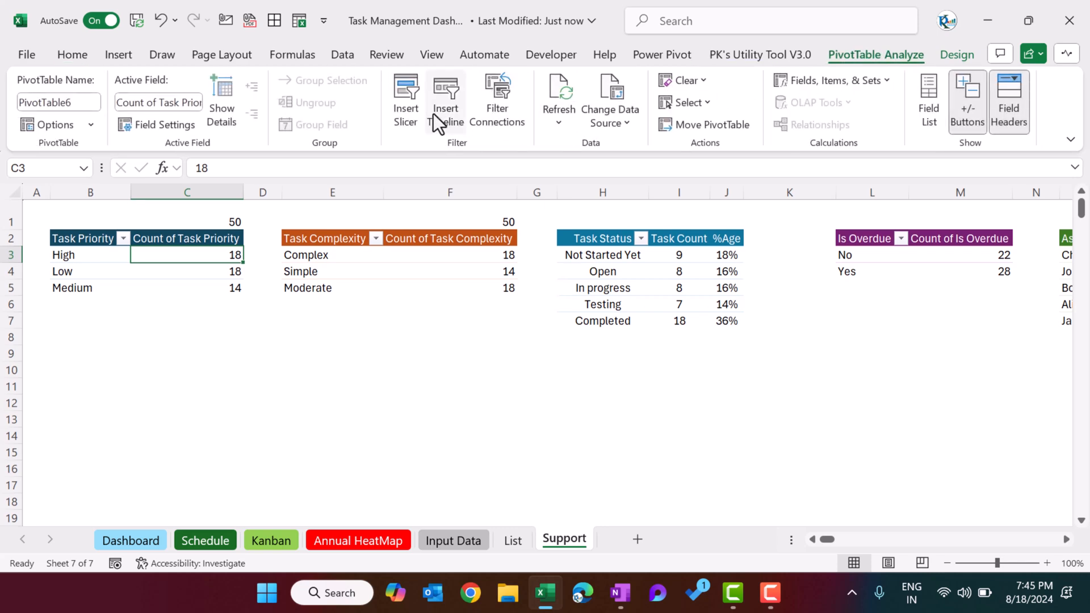
click(408, 111)
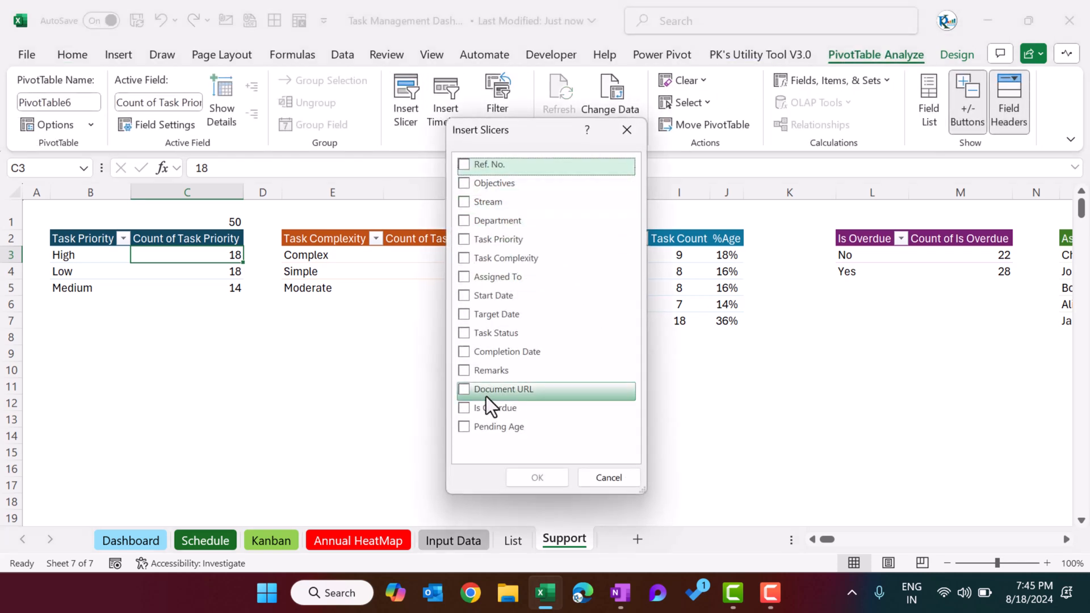
click(627, 130)
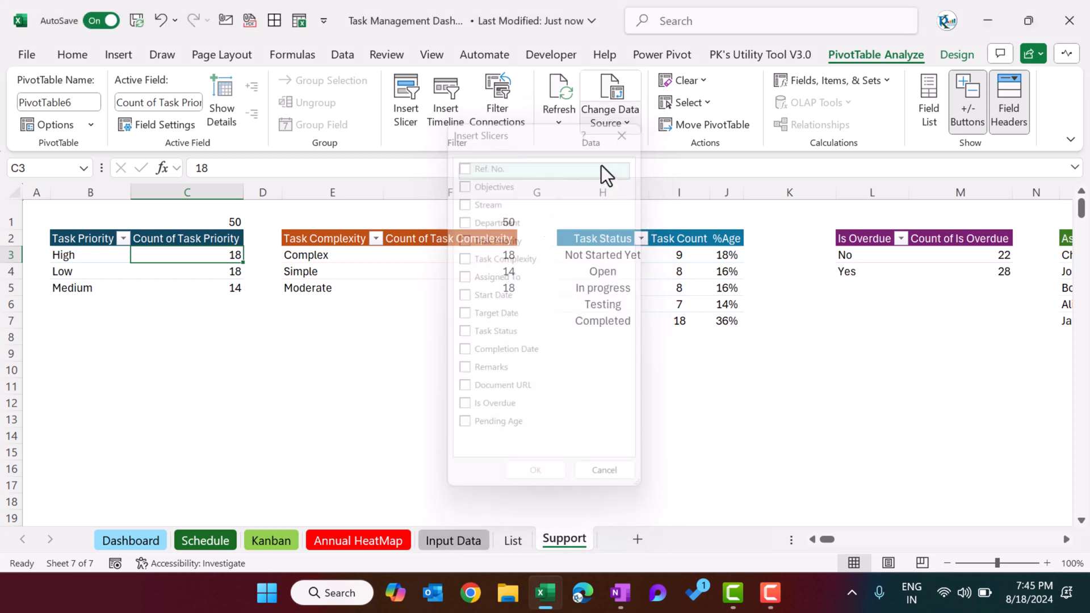
click(423, 418)
- Review the Schedule sheet's objectives and date headers, and expand the grouped columns from Start Date to Completion Date
click(195, 538)
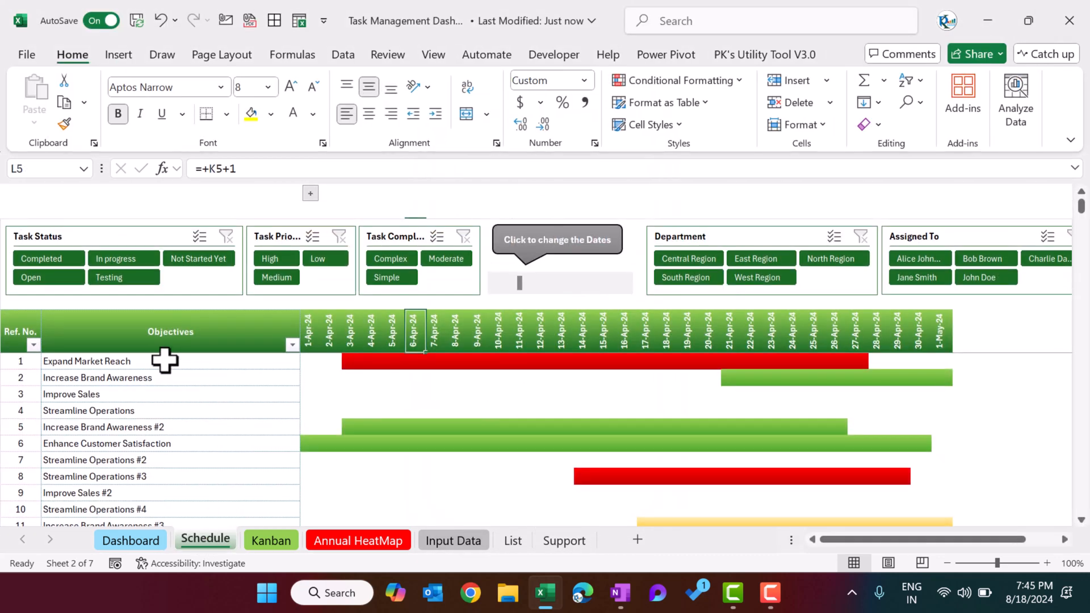
click(160, 357)
scroll(462, 388, down, 1)
scroll(462, 387, up, 1)
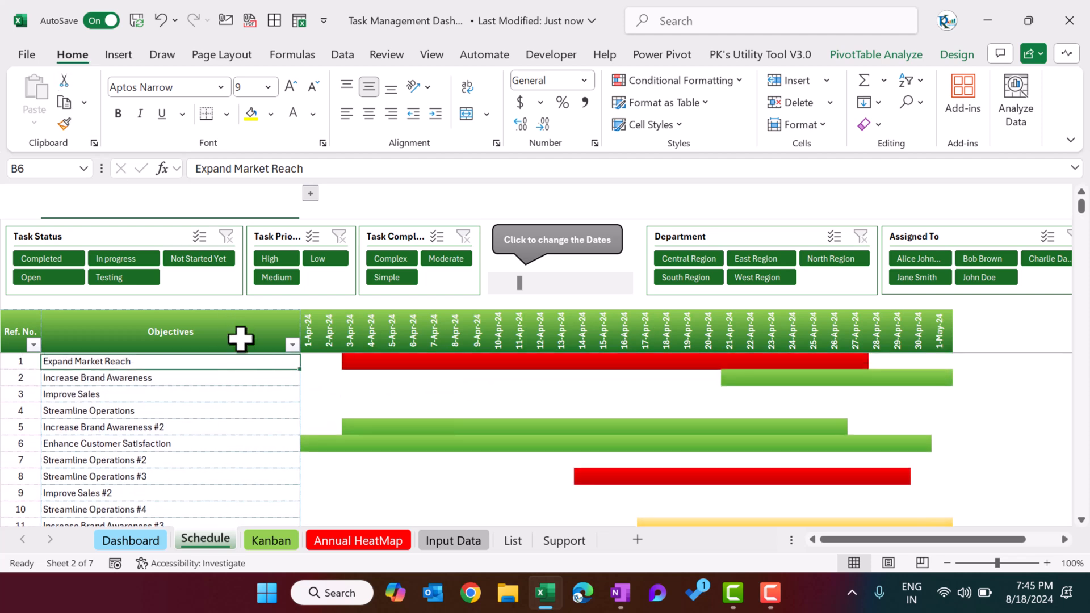
drag(329, 340, 731, 336)
click(229, 381)
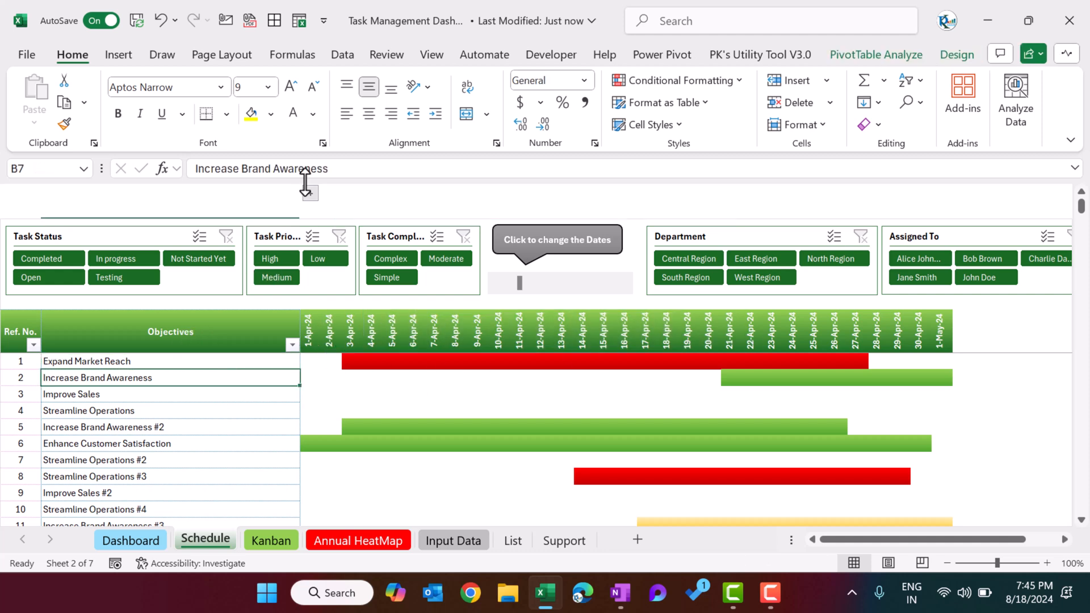
click(311, 194)
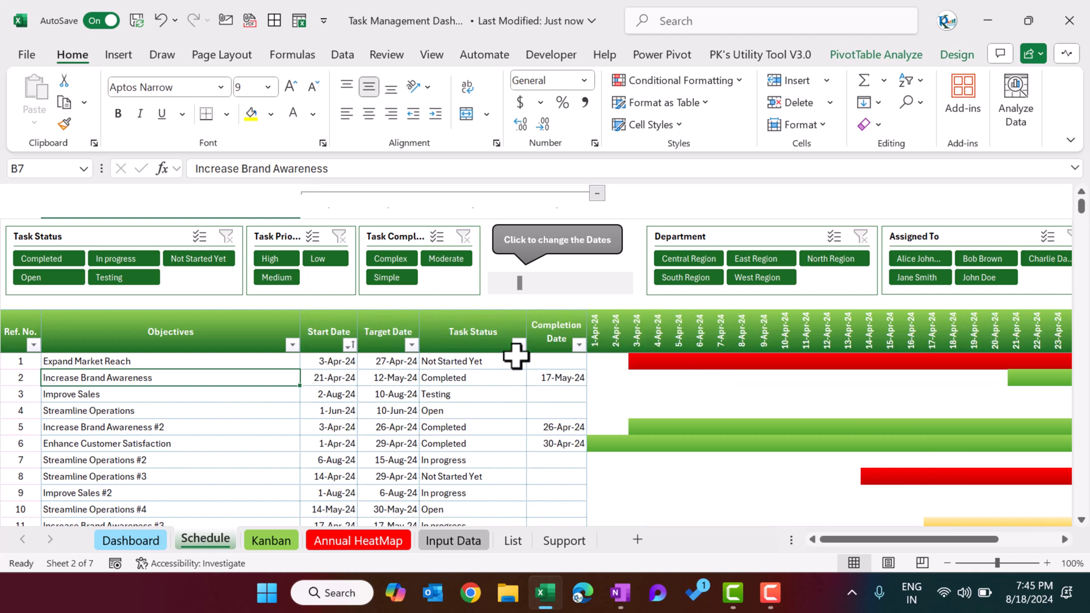
- Show the field list of the Schedule pivot table, enlarge it, review all fields in the Rows area and close it
right_click(219, 363)
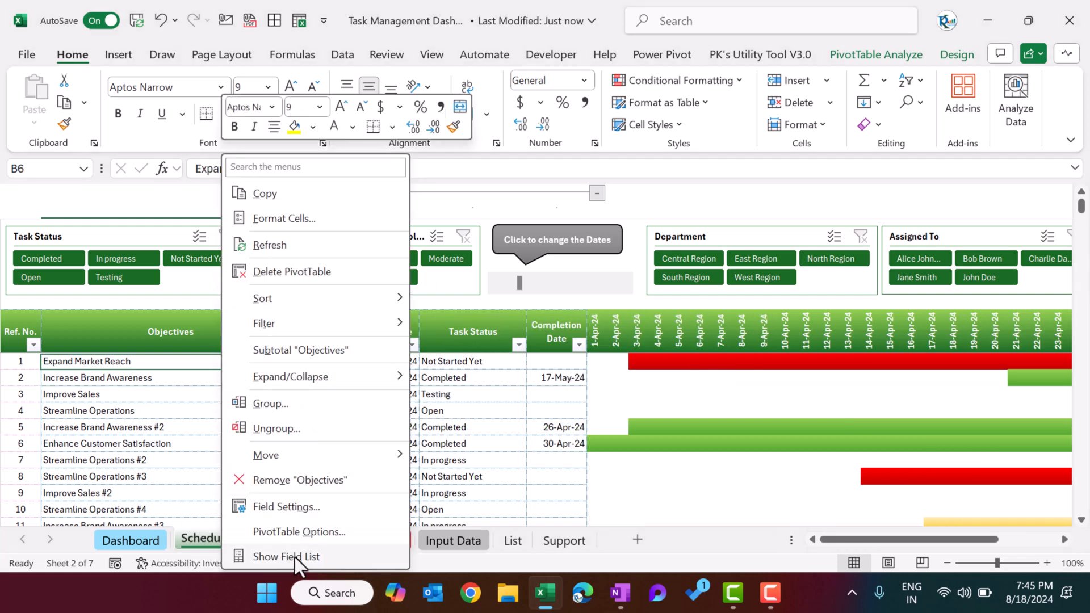
click(294, 557)
drag(540, 151, 599, 56)
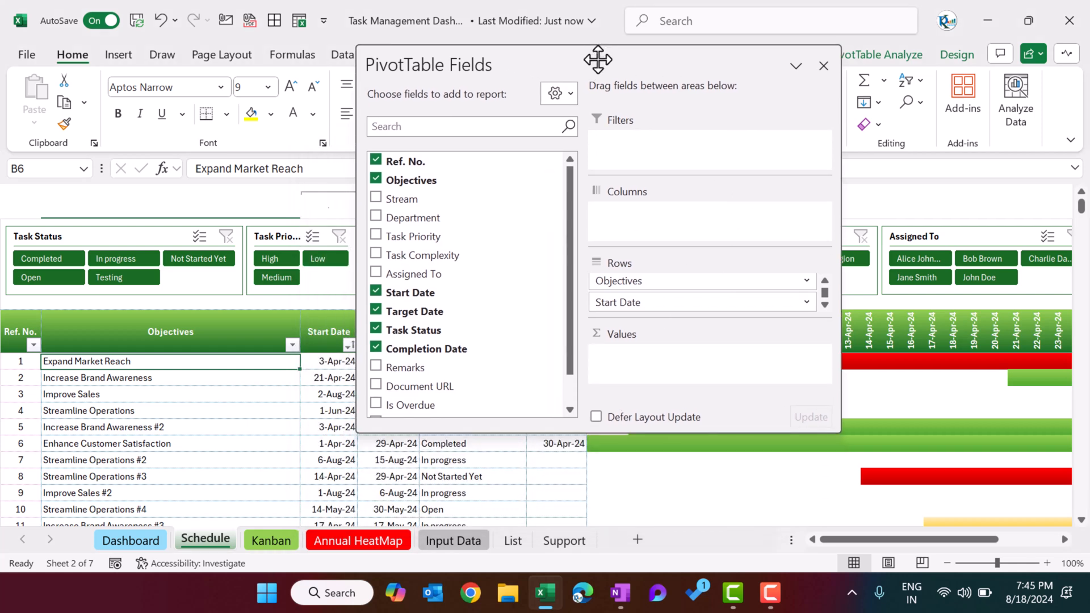
drag(840, 430, 869, 500)
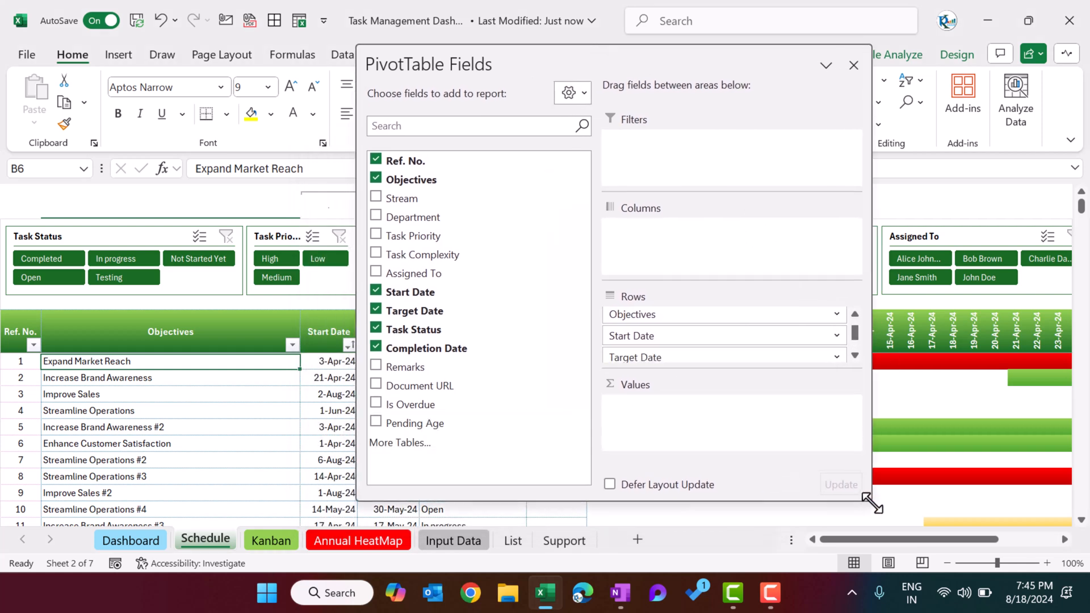
scroll(813, 346, down, 2)
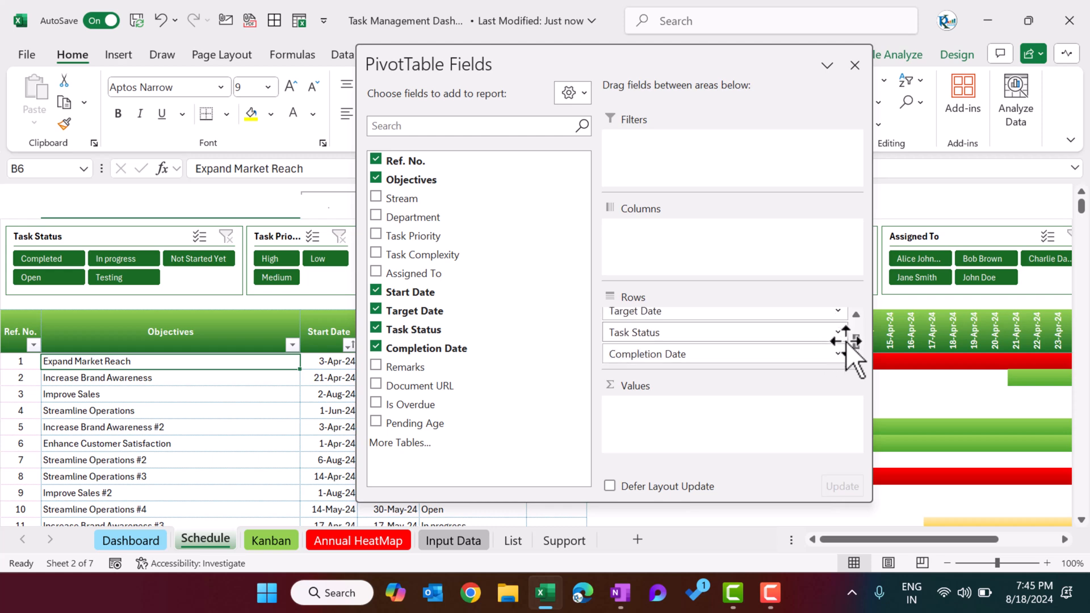
scroll(701, 349, up, 3)
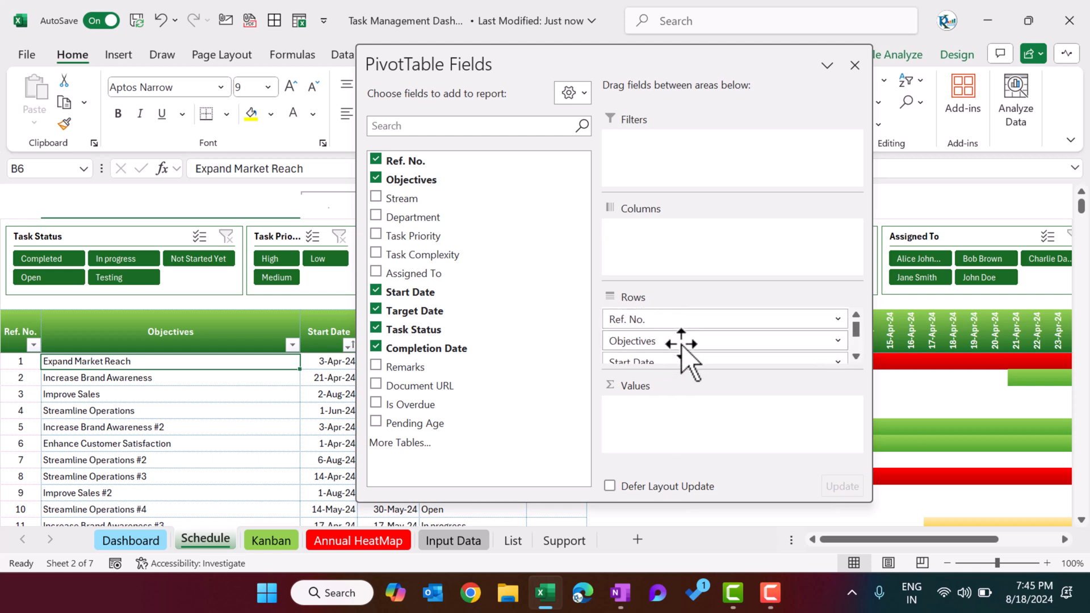
scroll(682, 344, down, 2)
scroll(698, 356, down, 1)
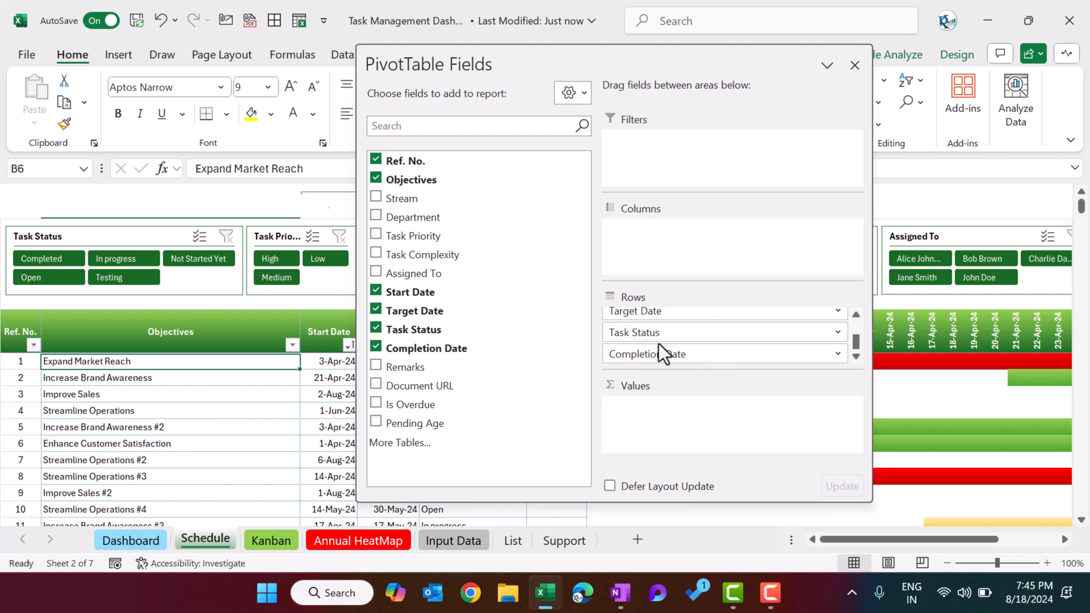
click(855, 65)
- Inspect the formula of the first timeline date in cell G5 and leave it unedited
click(564, 332)
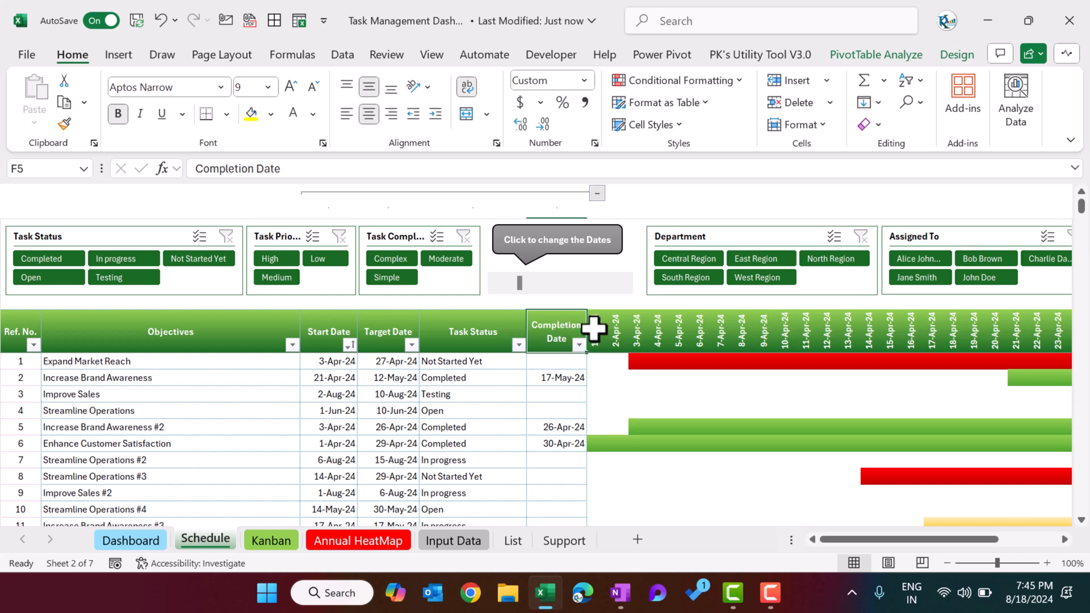
click(594, 329)
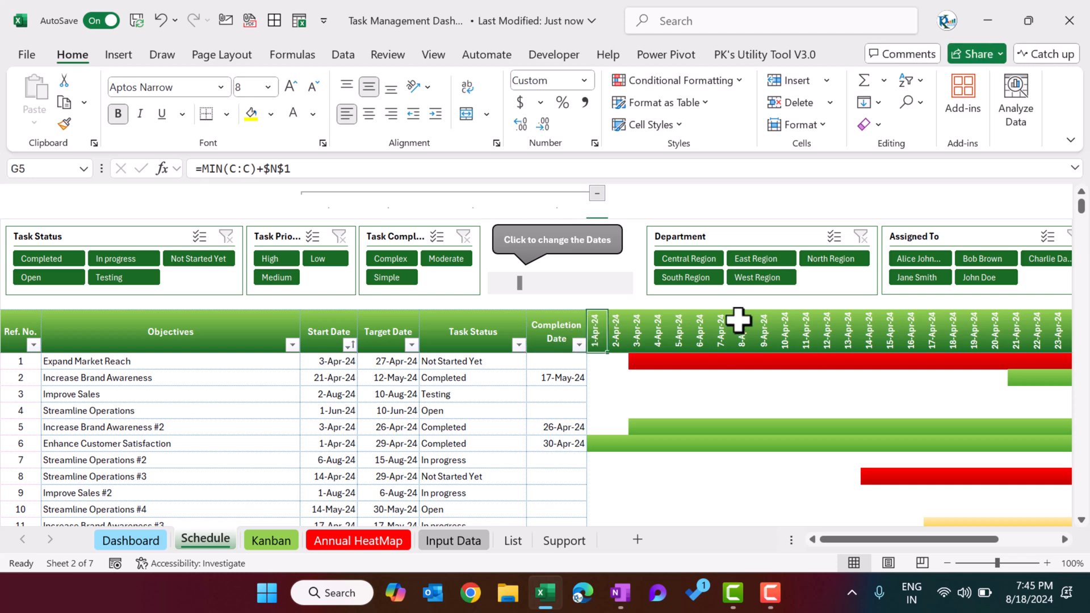
click(351, 167)
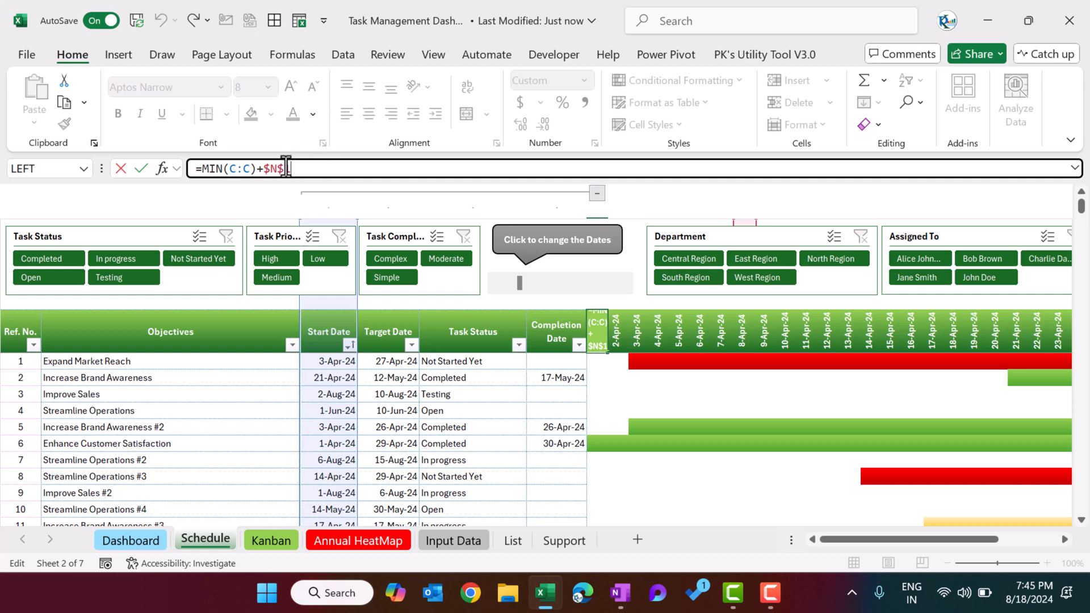
key(Escape)
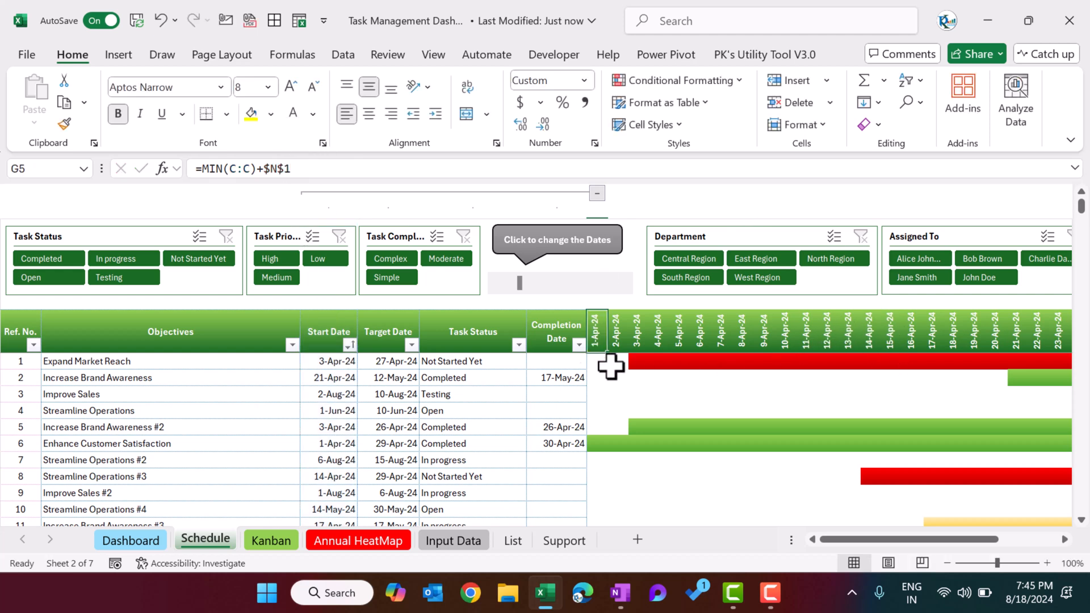
- Select the scroll bar under the "Click to change the Dates" callout to inspect its linked cell
drag(864, 538, 876, 538)
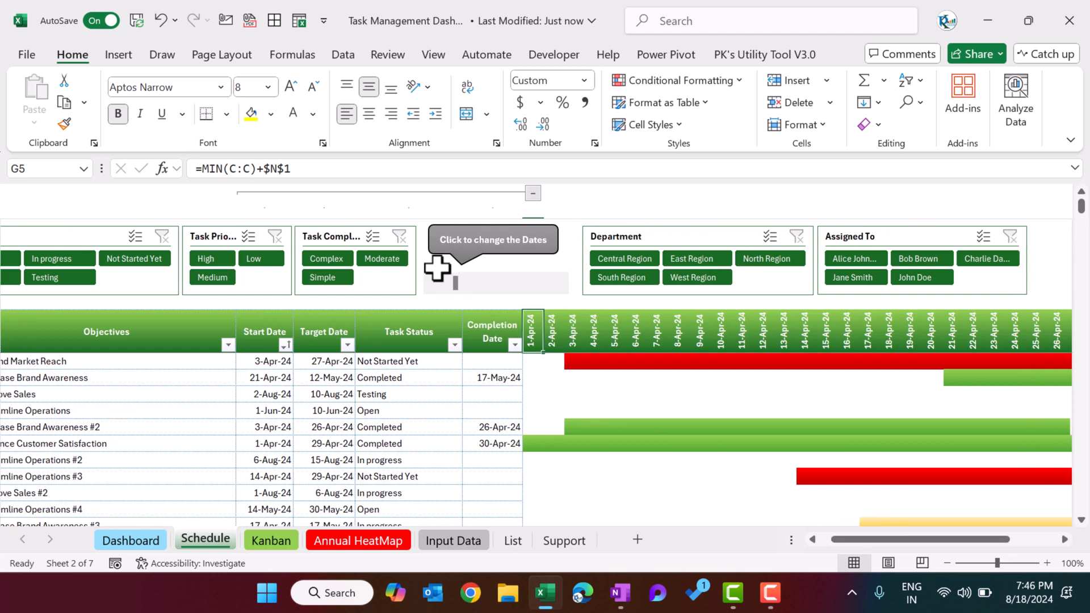
right_click(497, 292)
key(Escape)
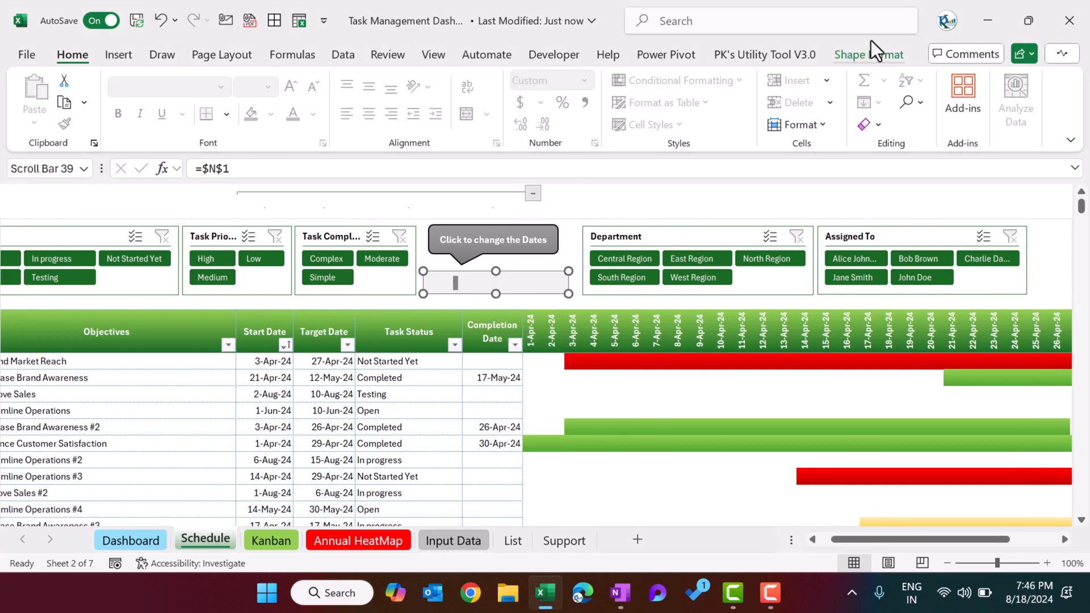
- Show the available form controls, review the date scroll bar's control settings such as its limits and cell link, and leave them unchanged
click(553, 55)
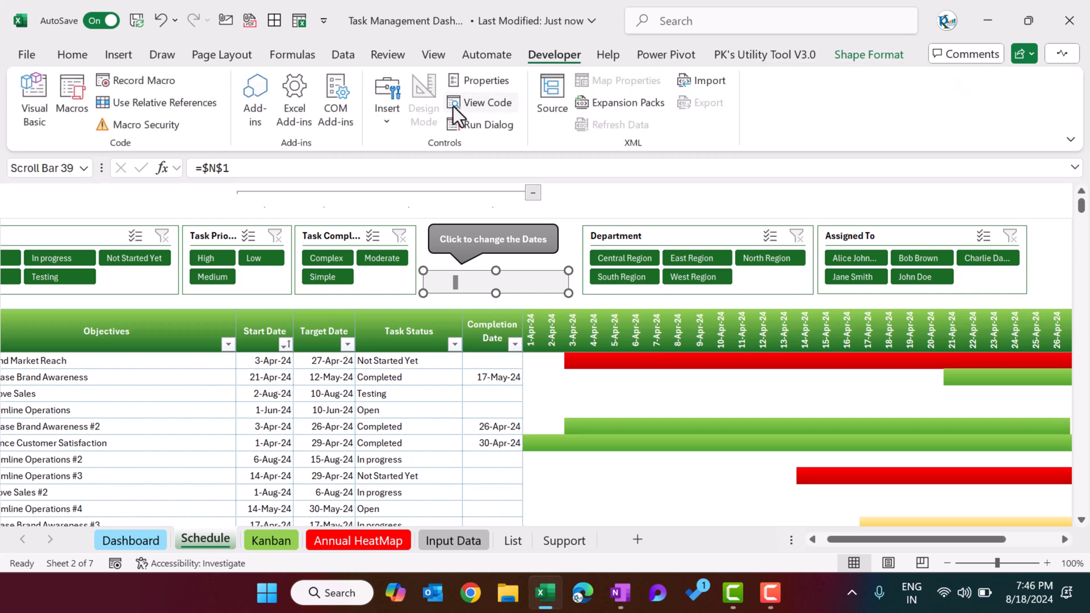
click(385, 120)
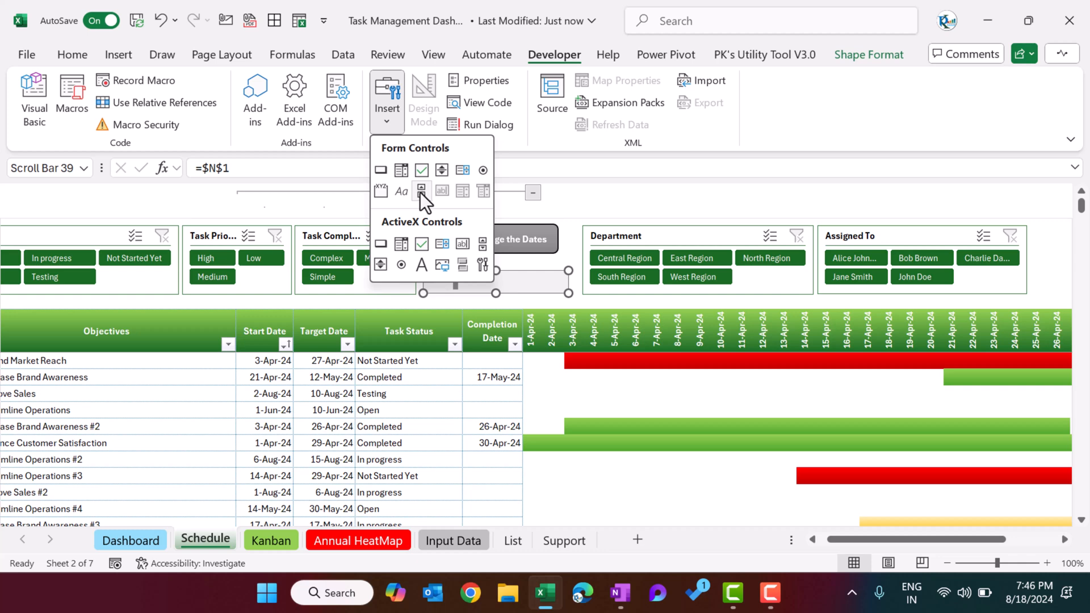
right_click(532, 284)
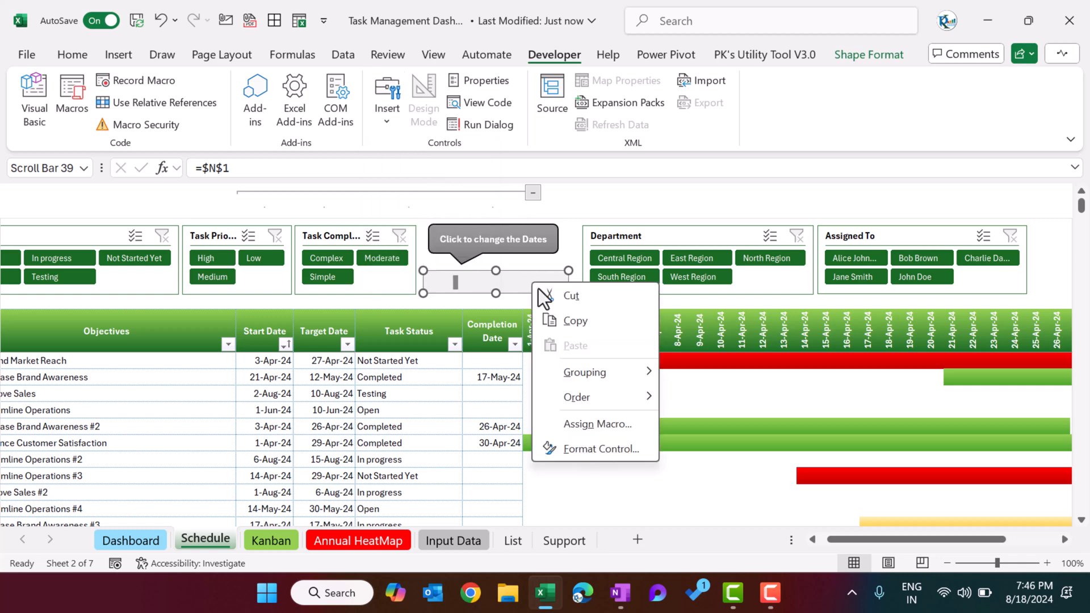
click(590, 448)
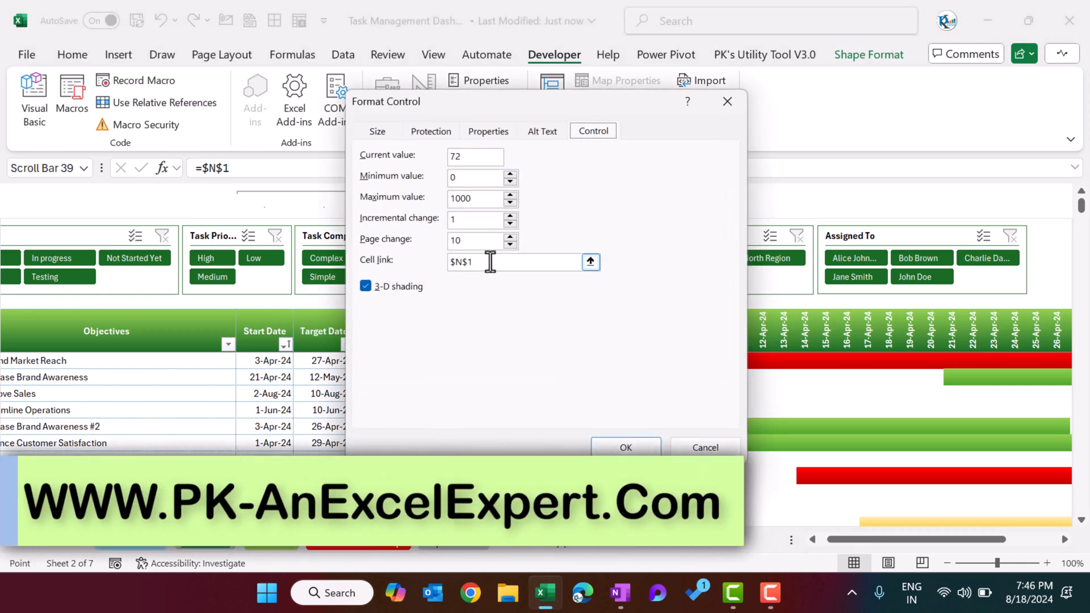
click(726, 103)
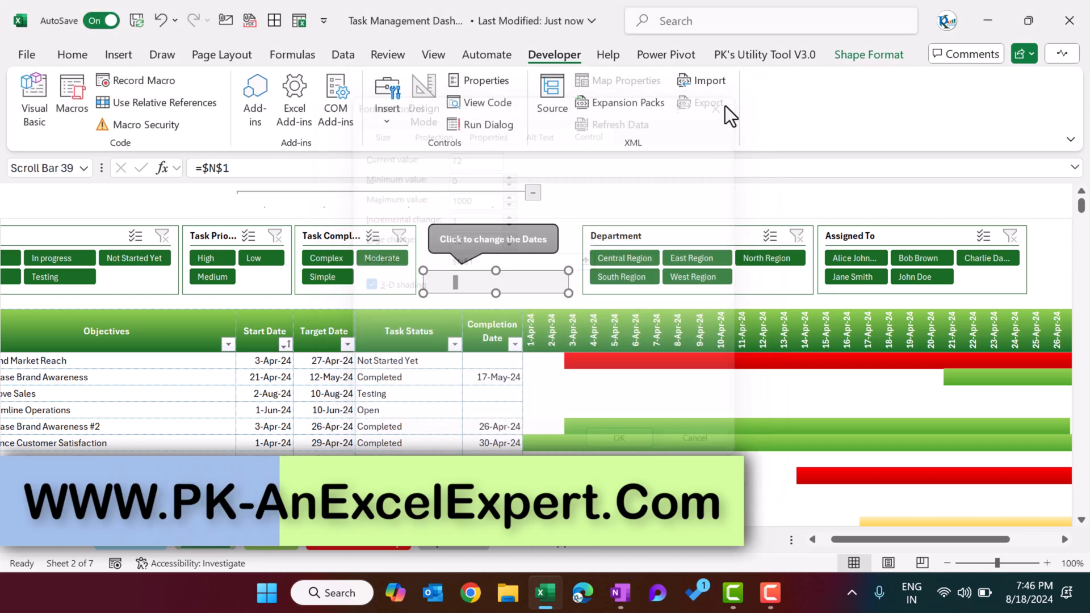
- Display the row and column headings and move the Department slicer down to uncover and select cell N1
click(434, 54)
click(585, 81)
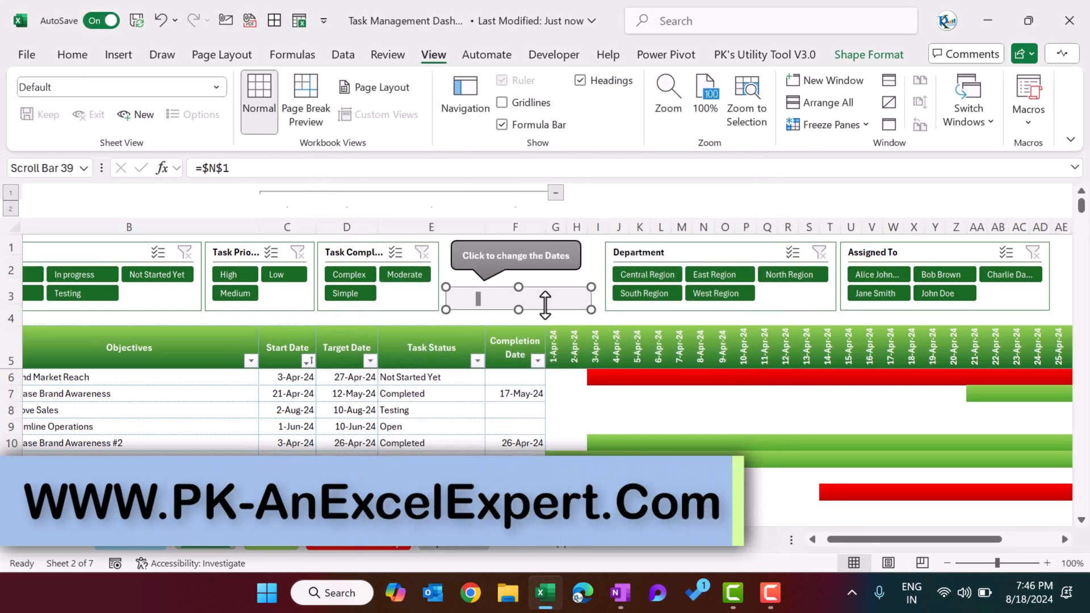
drag(716, 247, 733, 272)
click(704, 245)
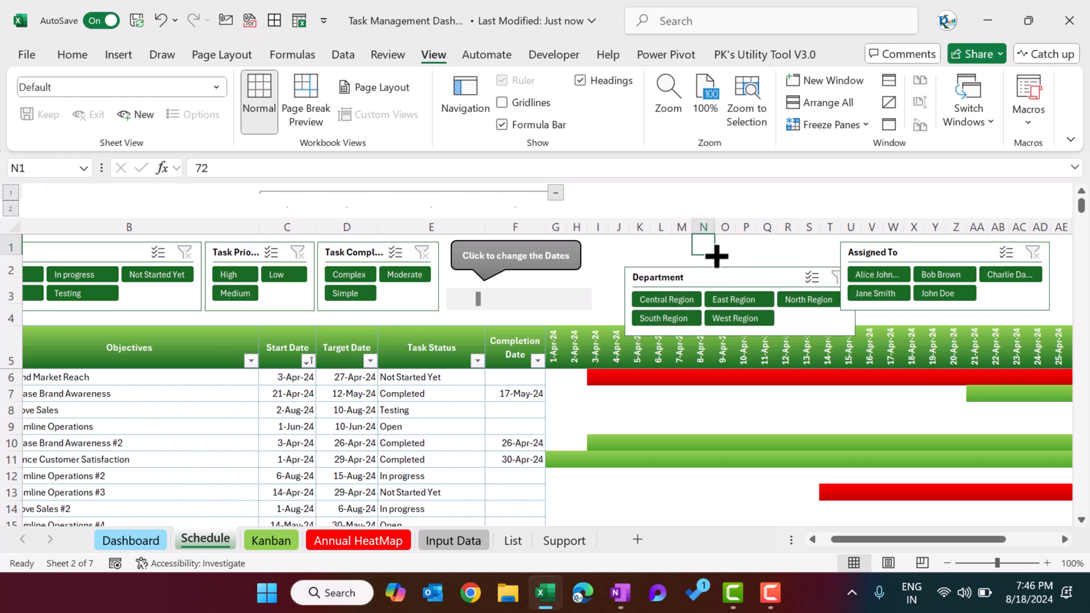
- Set the font color of cell N1 to red
click(70, 51)
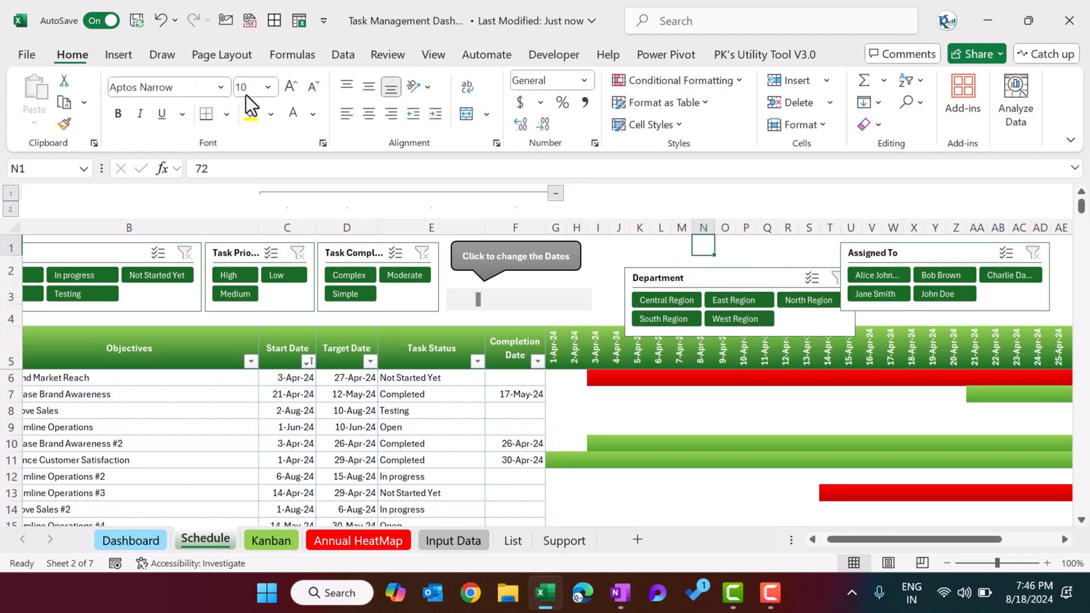
click(312, 114)
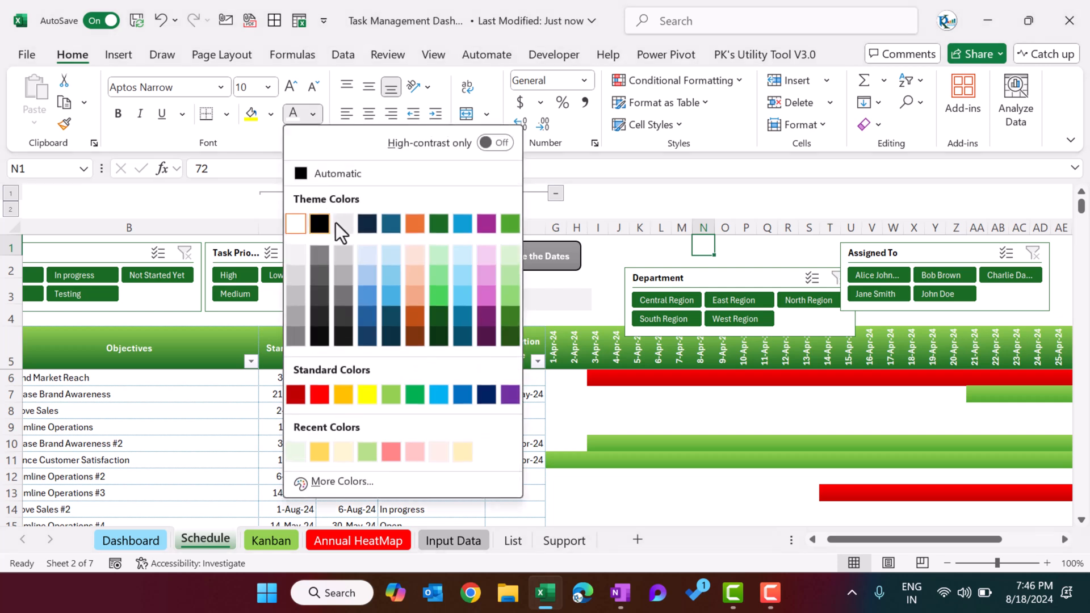
click(326, 388)
click(662, 245)
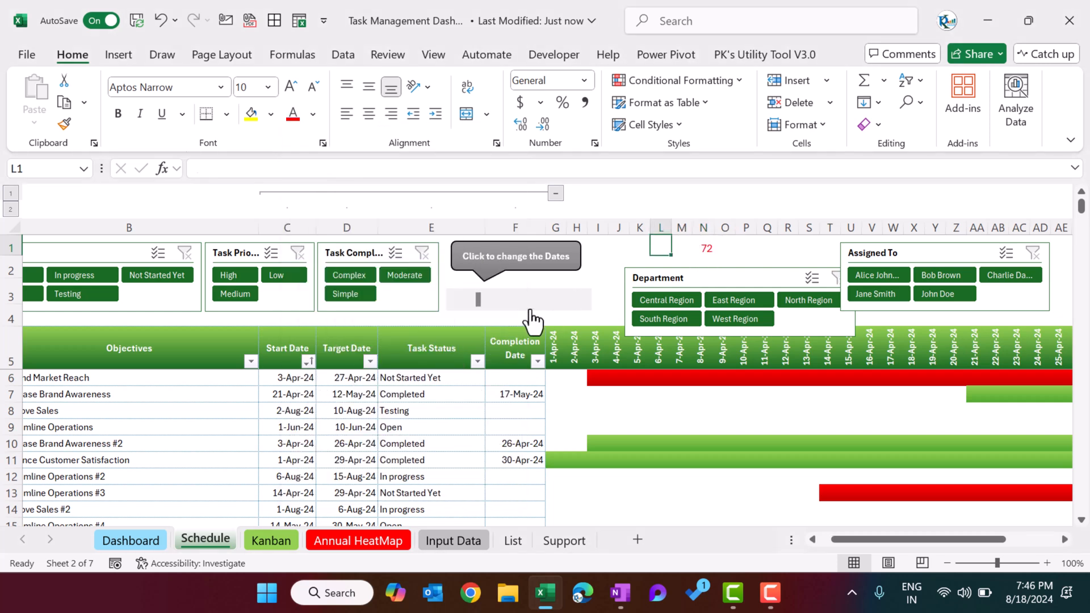
- Advance the timeline dates with the scroll bar until N1 is 79, and step back to 73
click(580, 302)
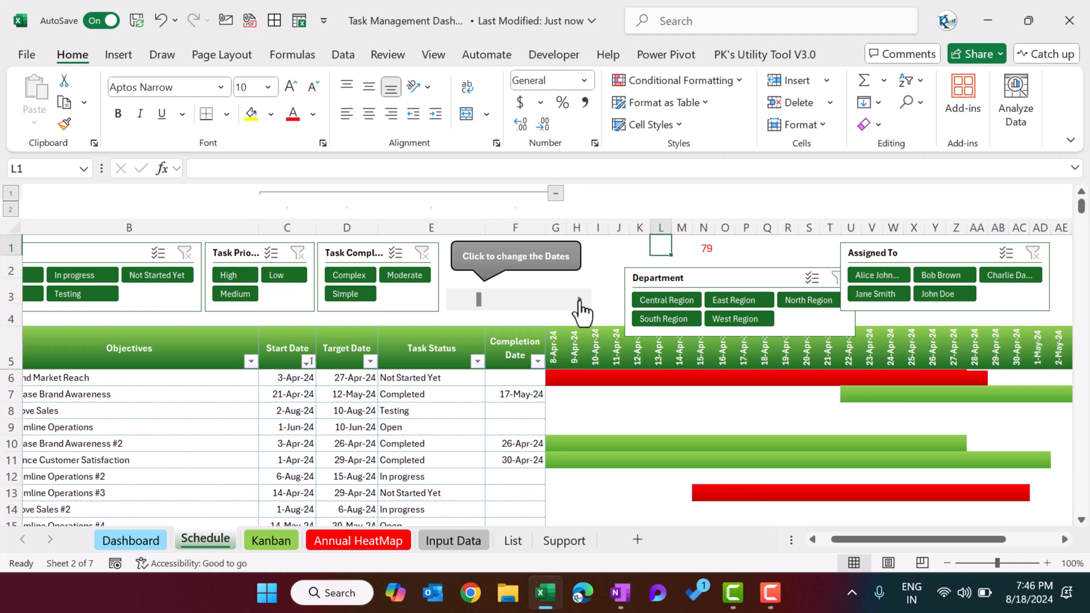
click(458, 310)
click(457, 310)
- Inspect the timeline date formulas in cells G5, H5 and I5 without editing them
click(555, 347)
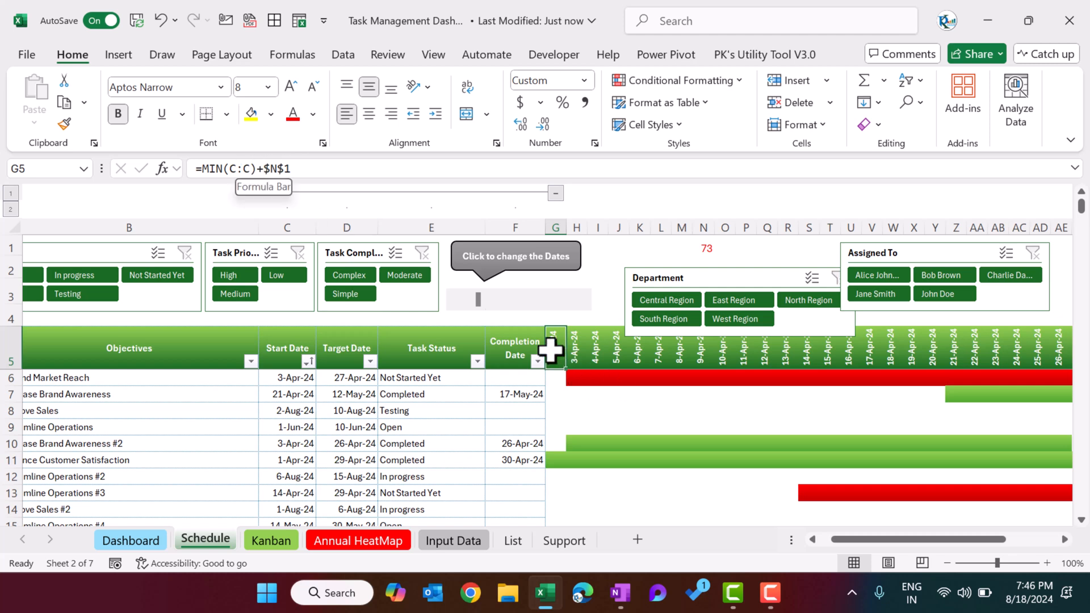
click(577, 349)
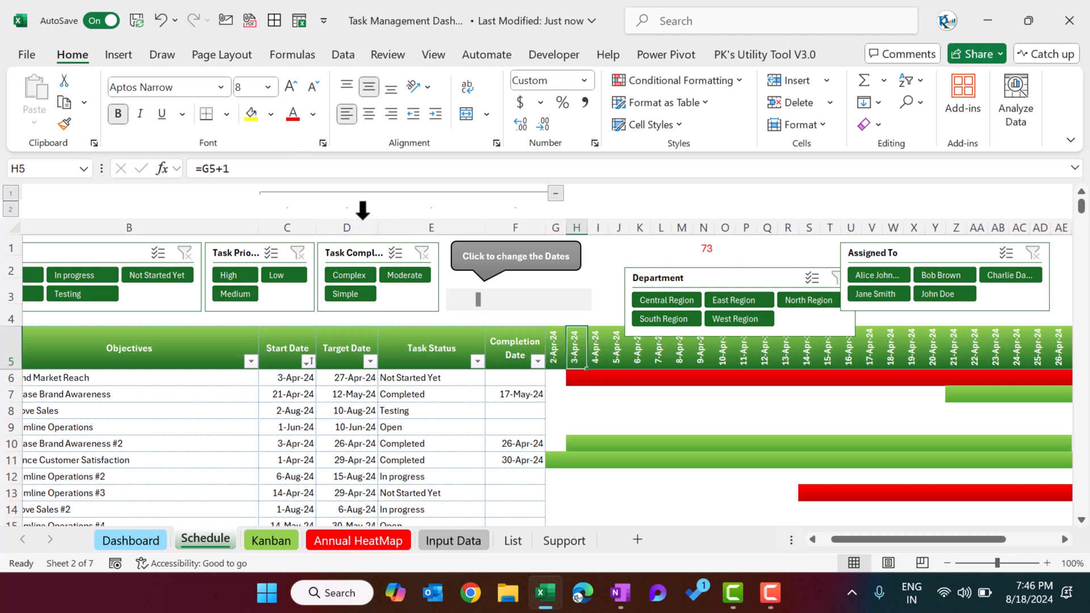
click(238, 168)
key(Escape)
click(596, 347)
- Move the Department slicer back beside the Assigned To slicer and check cells in the colored timeline bars
drag(704, 261, 691, 236)
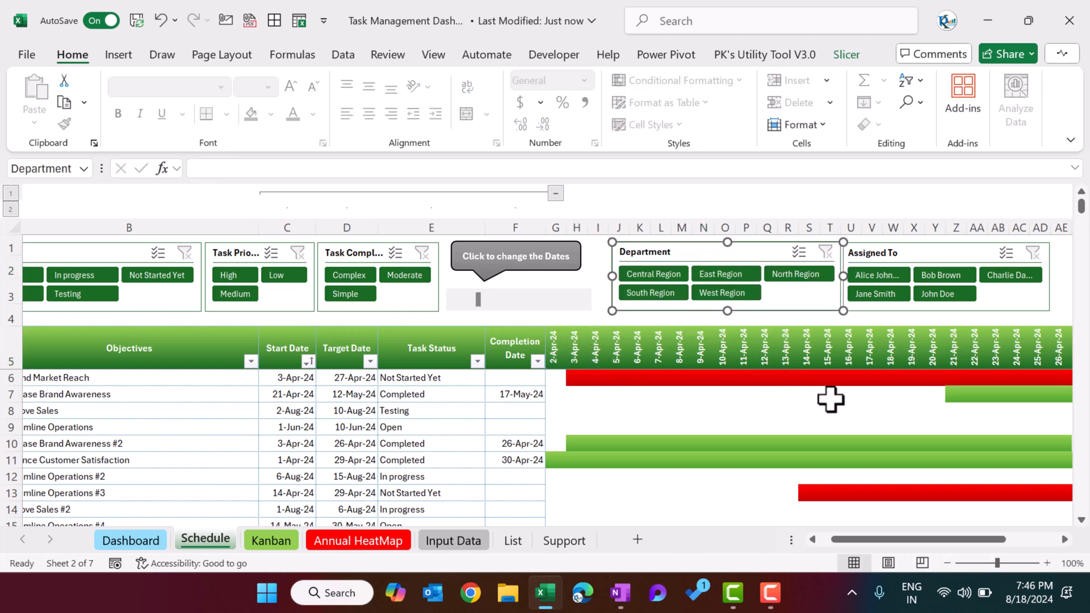
click(753, 397)
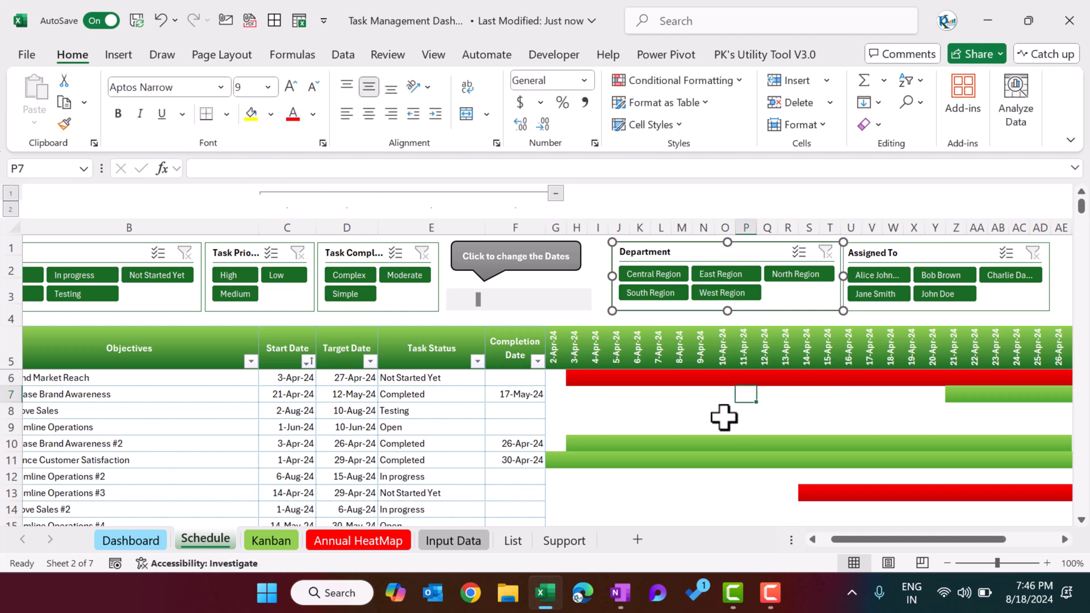
click(664, 415)
click(658, 383)
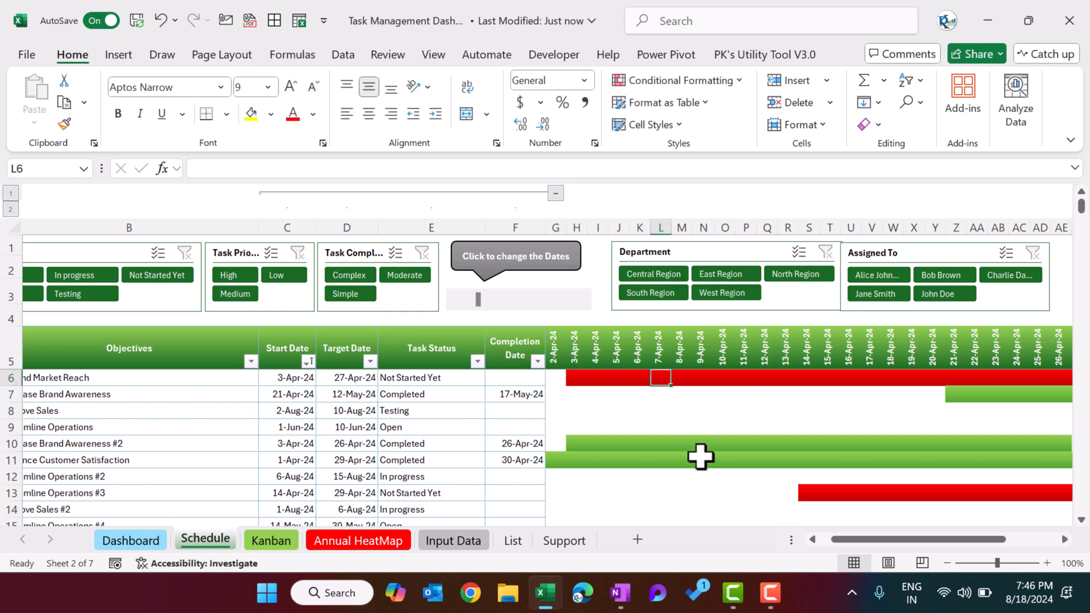
click(661, 458)
- Review the conditional formatting rules for timeline cell L9, inspect the Testing rule's formula and format, and close them unchanged
click(656, 427)
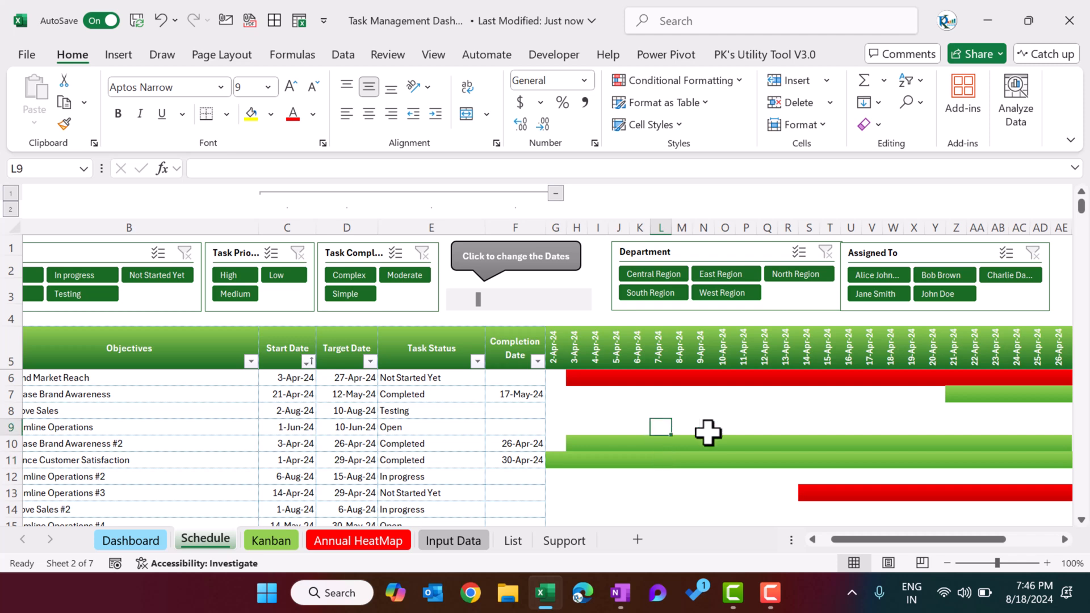
key(alt+o)
key(d)
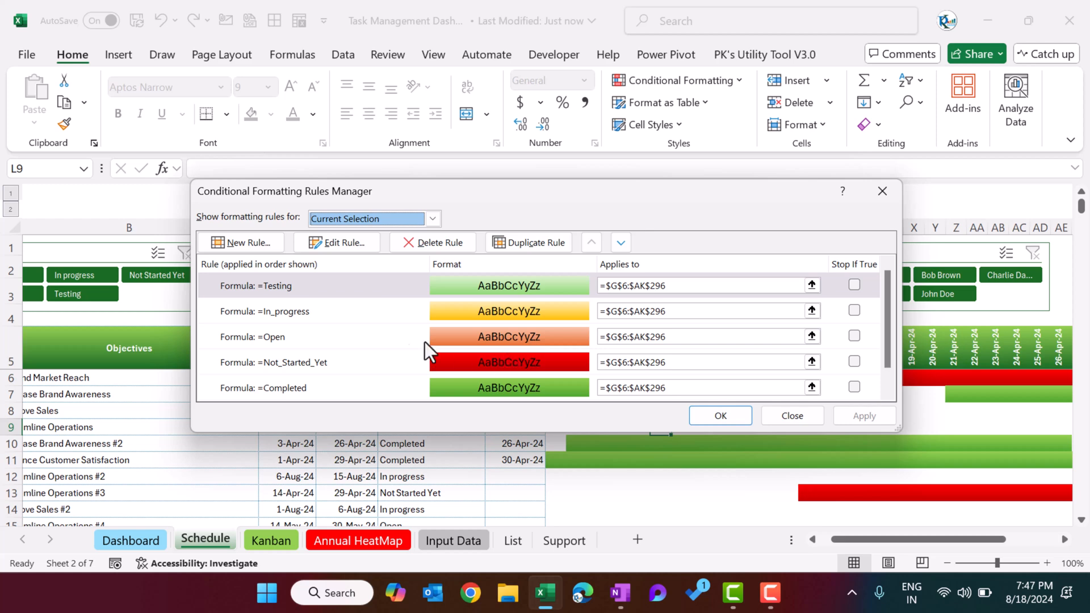
click(354, 291)
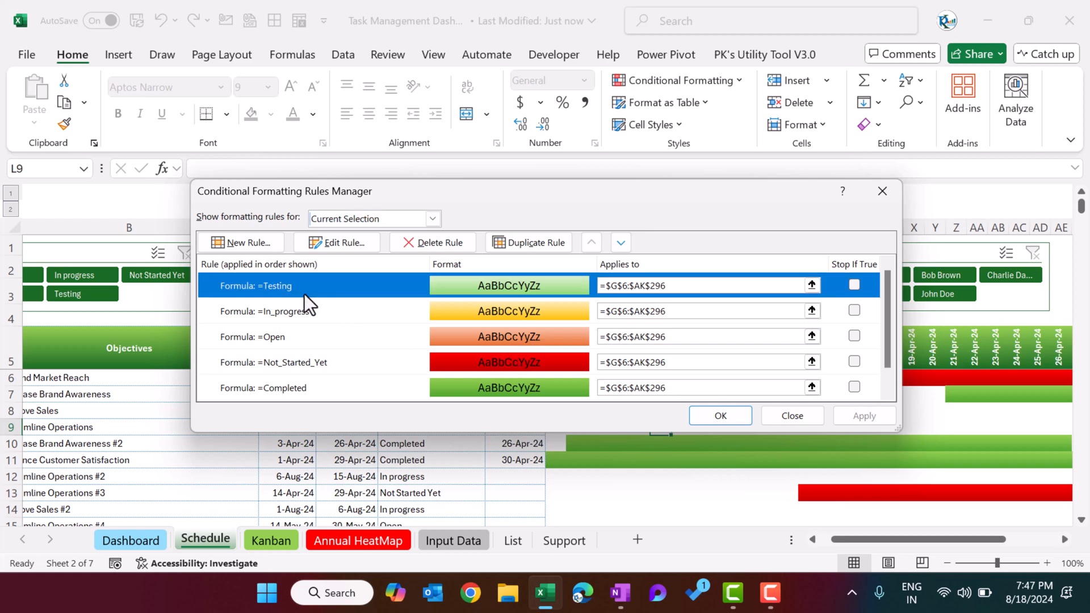
click(356, 244)
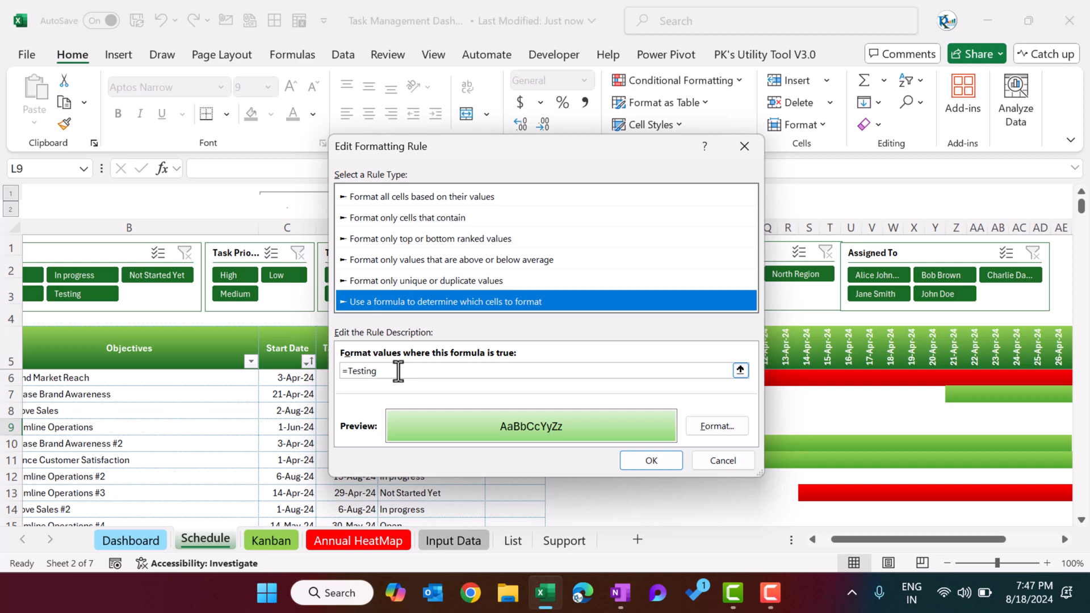
click(744, 146)
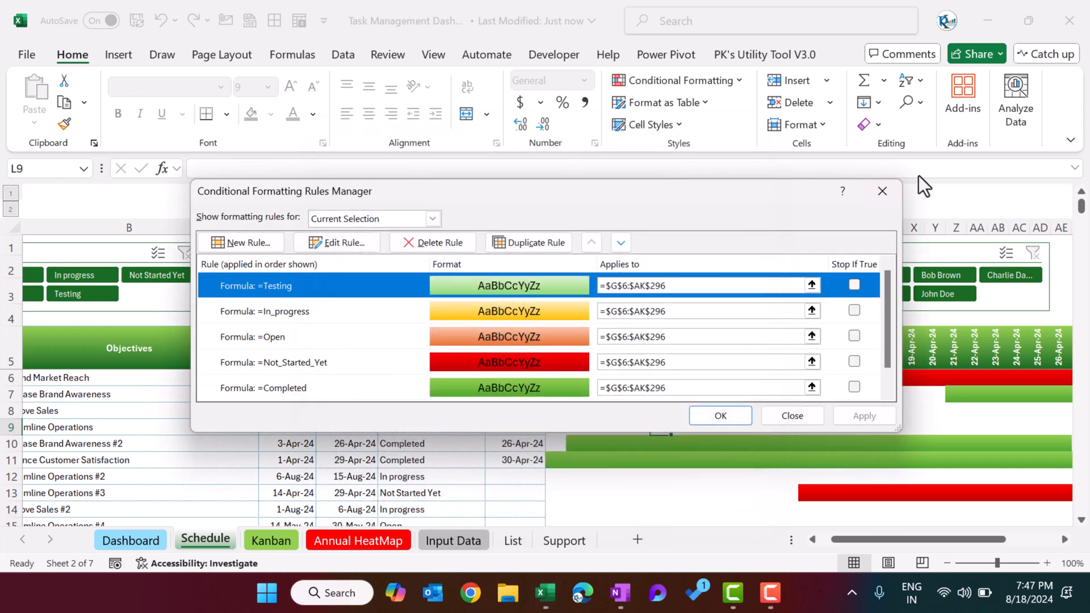
click(882, 191)
- List the workbook's defined names and select Testing to inspect its formula
click(286, 55)
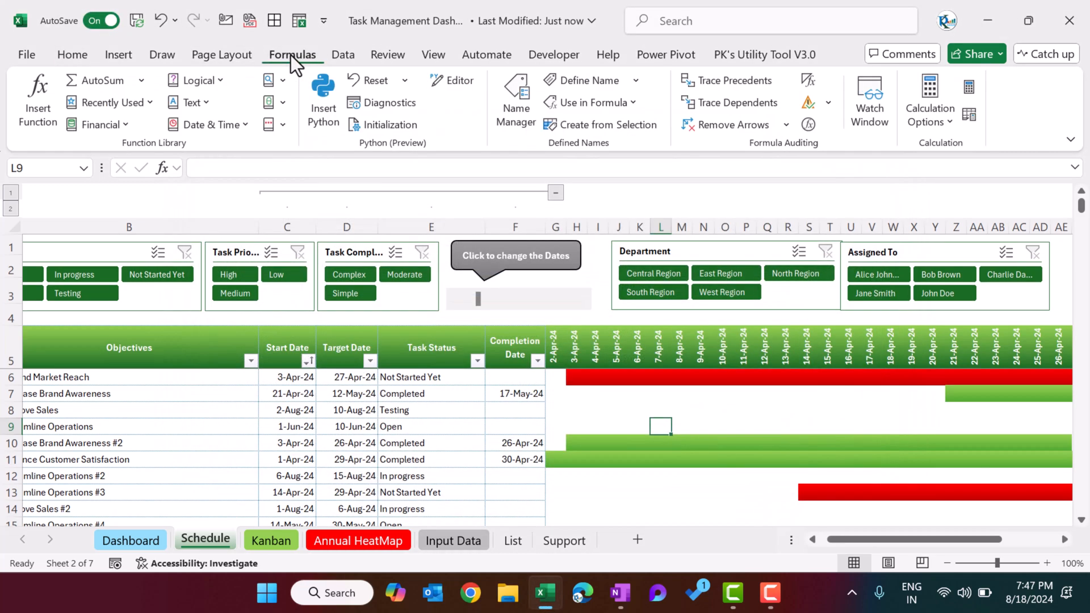
click(520, 108)
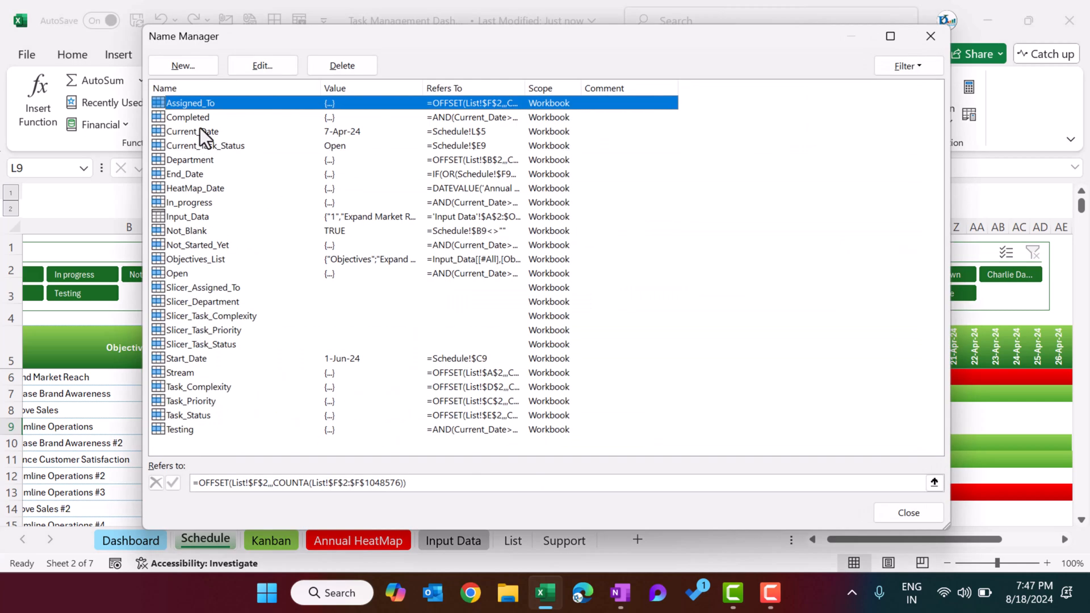
click(180, 430)
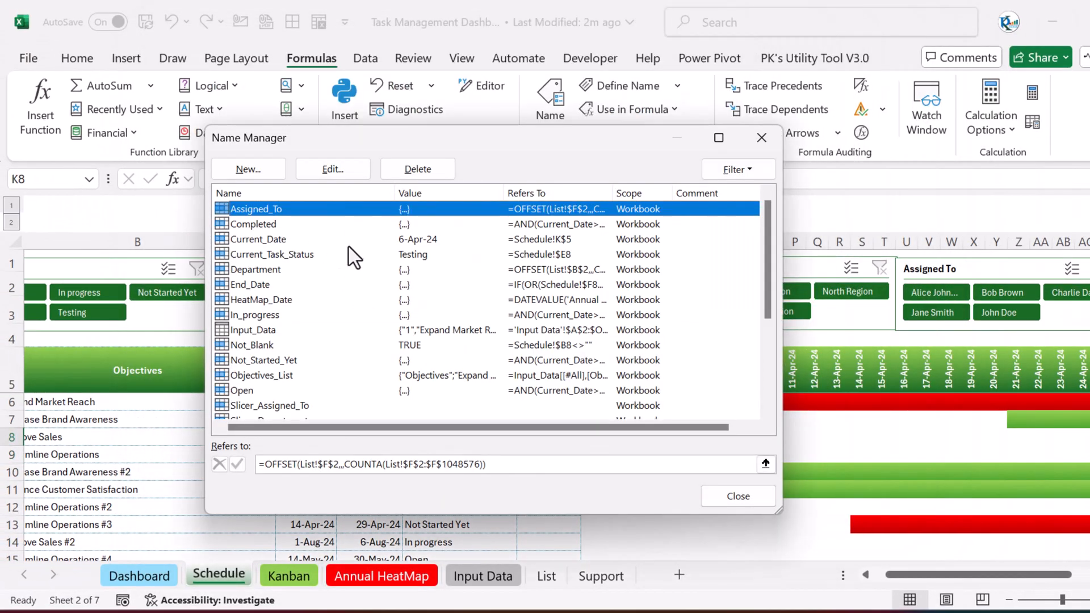
- Inspect the cell that the Current_Date name refers to, close the name list and highlight the date headers K5:U5
click(291, 240)
drag(518, 146, 346, 153)
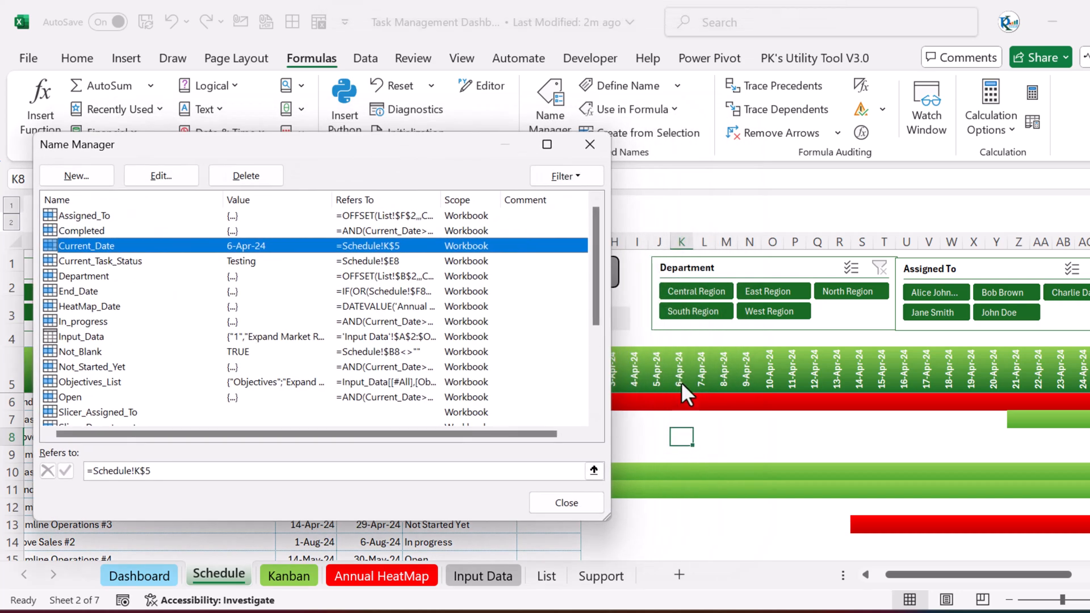
click(184, 471)
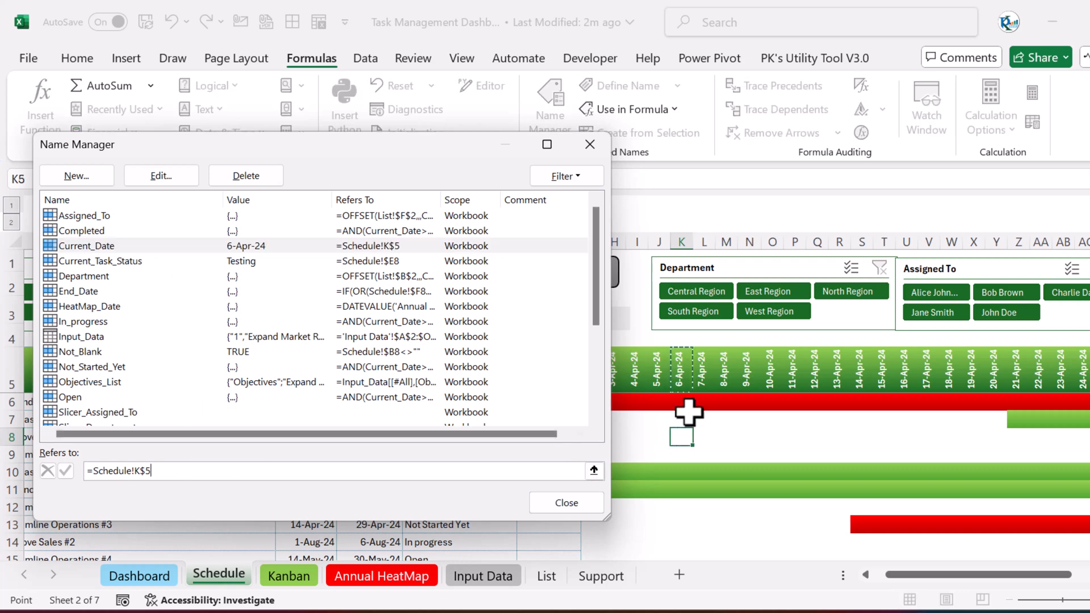
click(590, 144)
drag(676, 375, 895, 370)
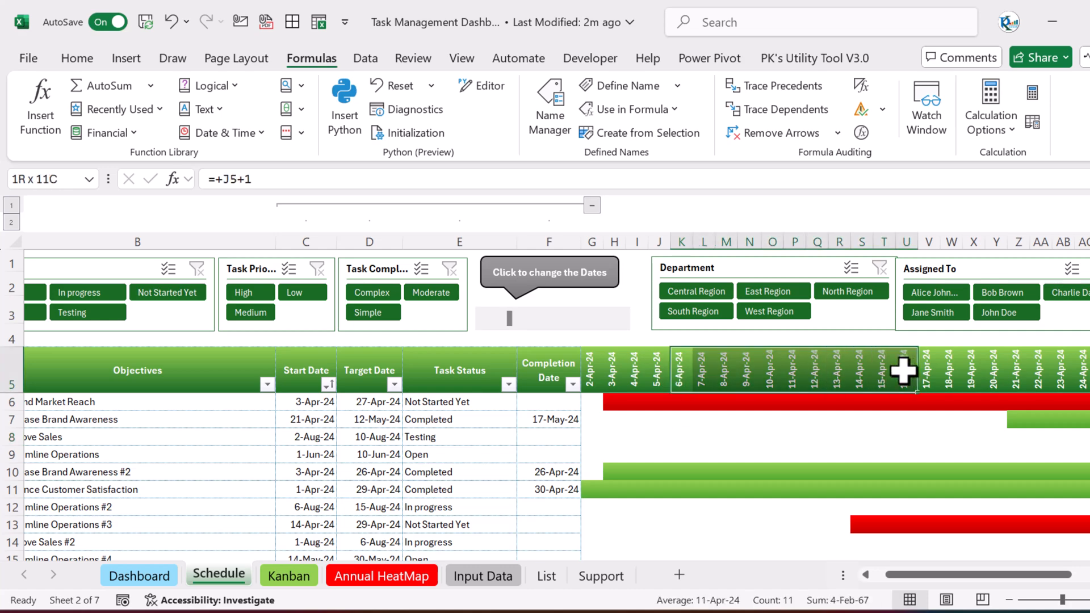
- From cell K8, reopen the defined names and inspect the cells used in the End_Date formula
click(676, 435)
key(ctrl+F3)
drag(707, 136, 895, 206)
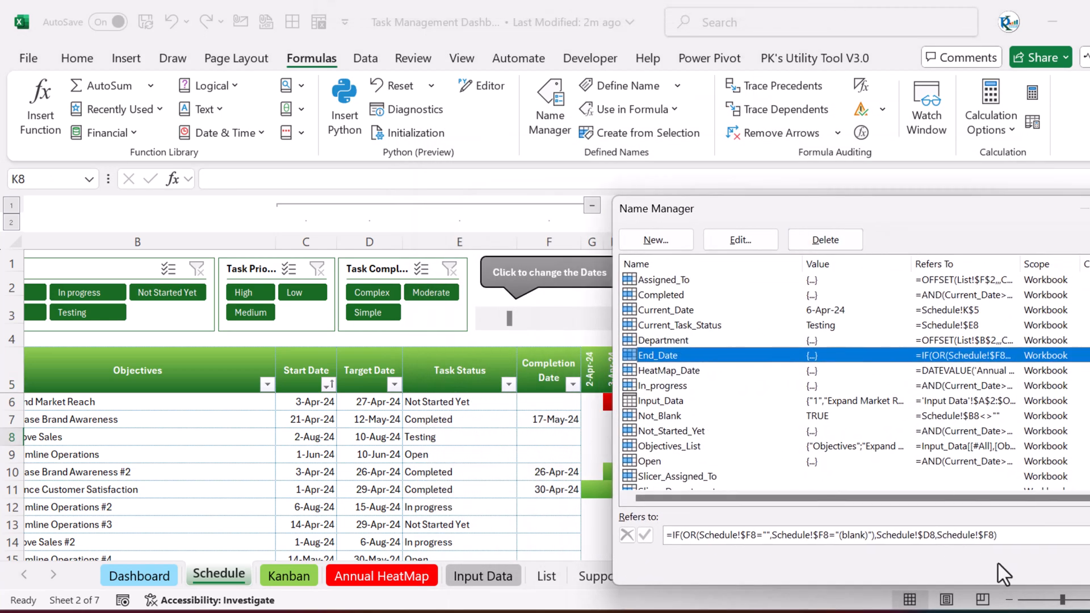
click(1016, 535)
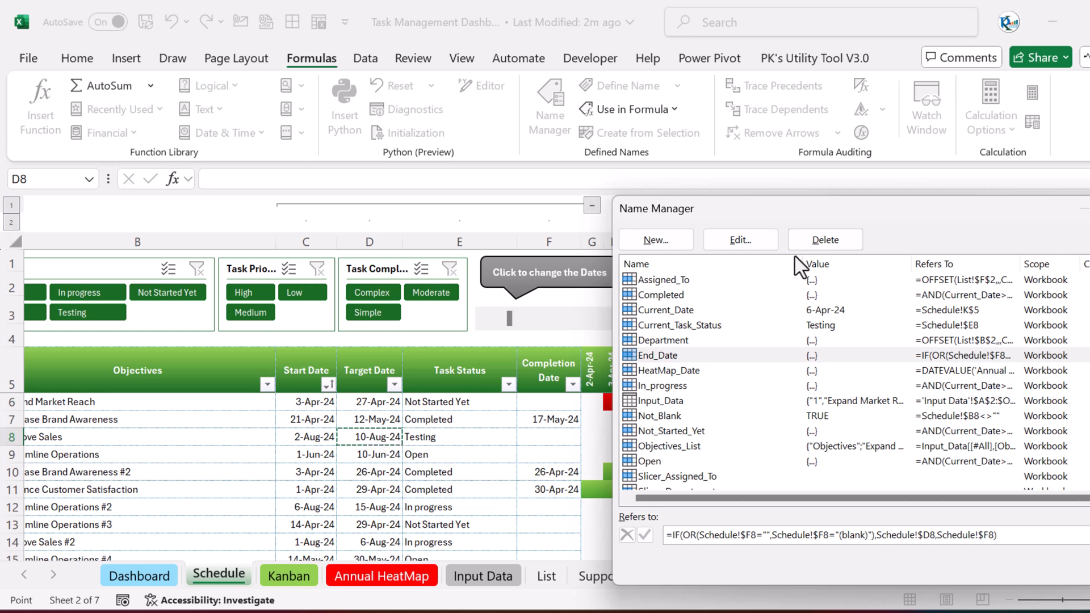
- Inspect the references of the Start_Date and Current_Task_Status names, close the name list and select cell I6
drag(864, 219, 839, 207)
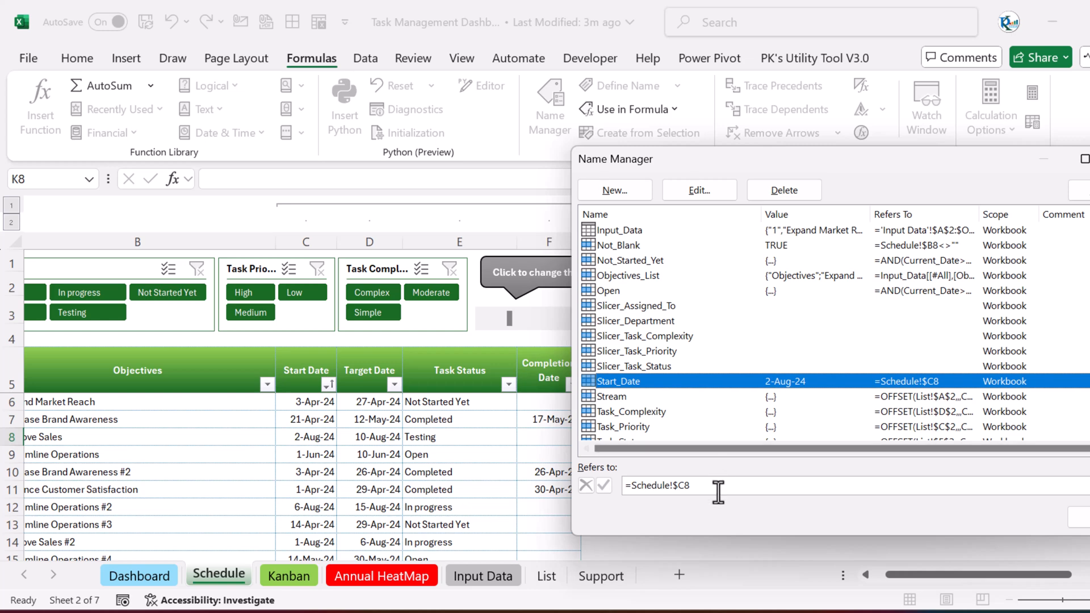
click(718, 486)
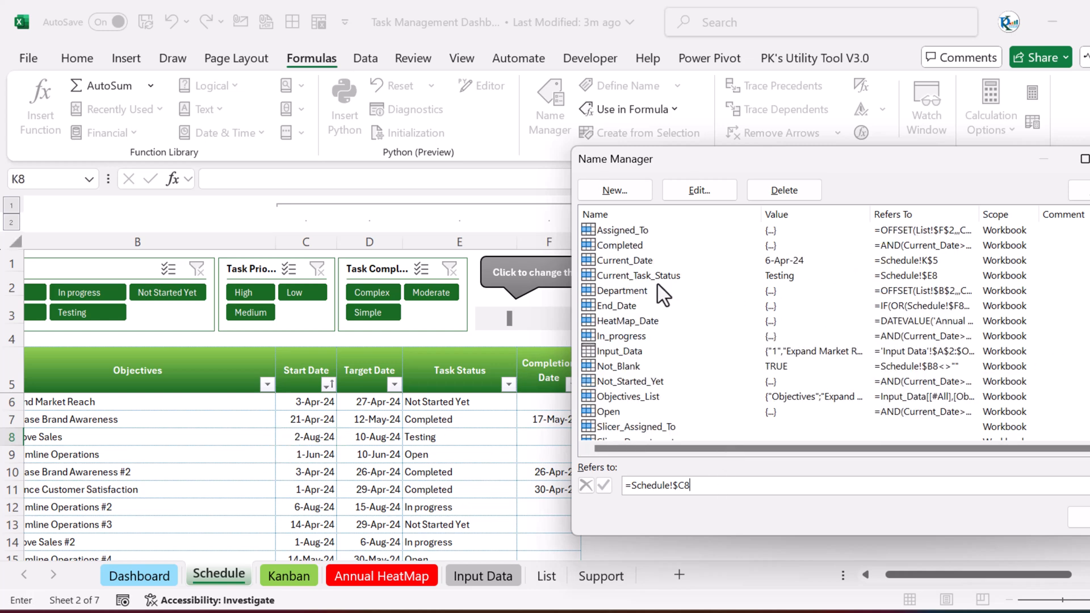
click(675, 277)
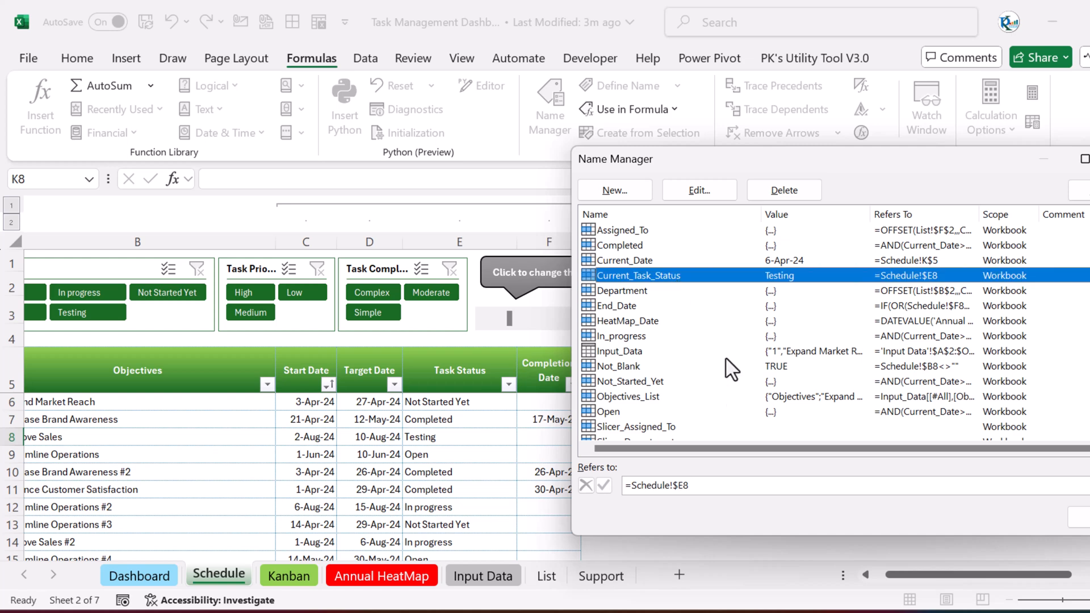
click(694, 486)
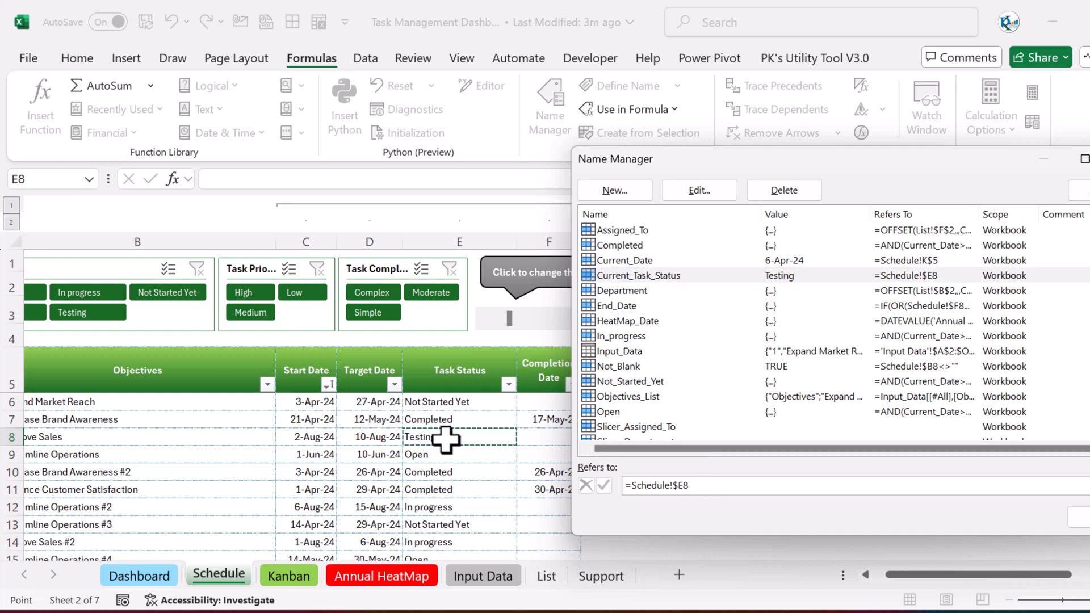
click(1089, 159)
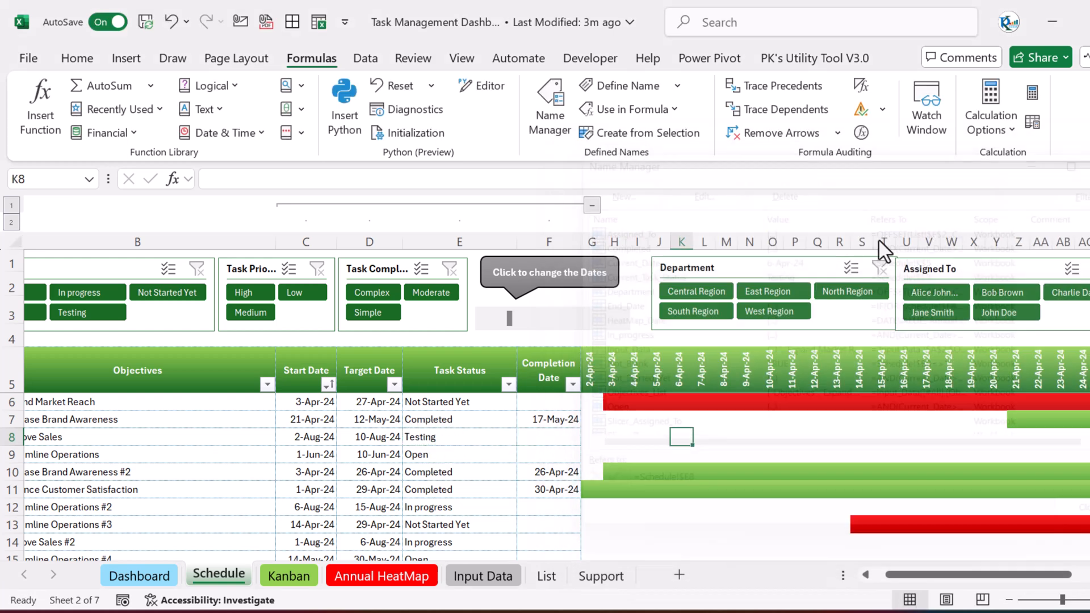
click(639, 402)
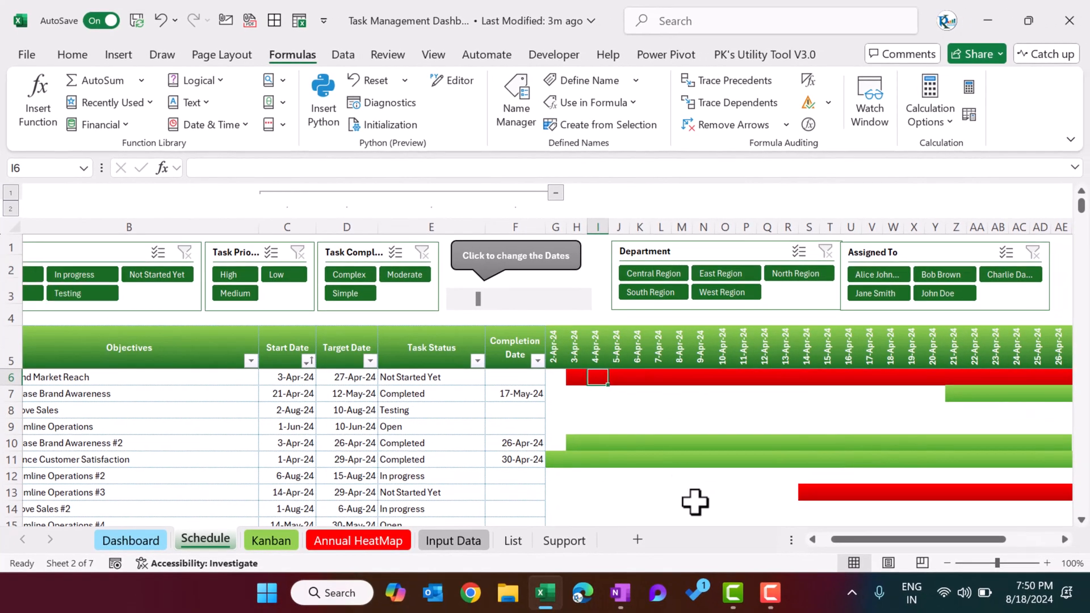
- Filter the Schedule by the Completed task status, try Not Started Yet, and clear the Task Status filter
drag(881, 540, 787, 538)
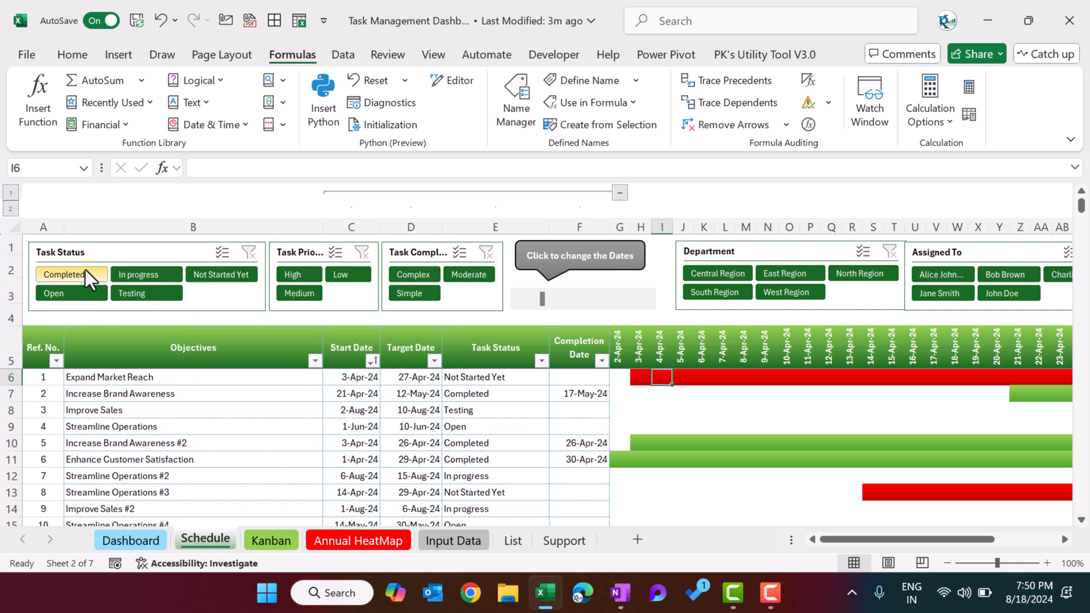
click(90, 271)
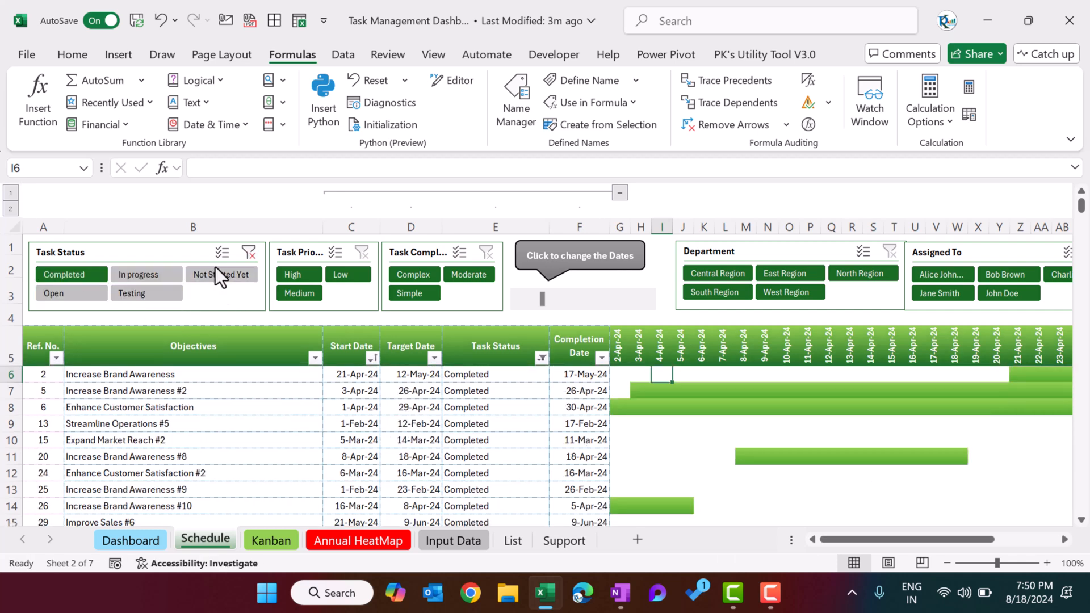
click(264, 293)
click(243, 273)
click(250, 251)
- Filter the Schedule to High and Low task priorities, clear the priority filter and select the Completion Date header
drag(297, 270, 332, 278)
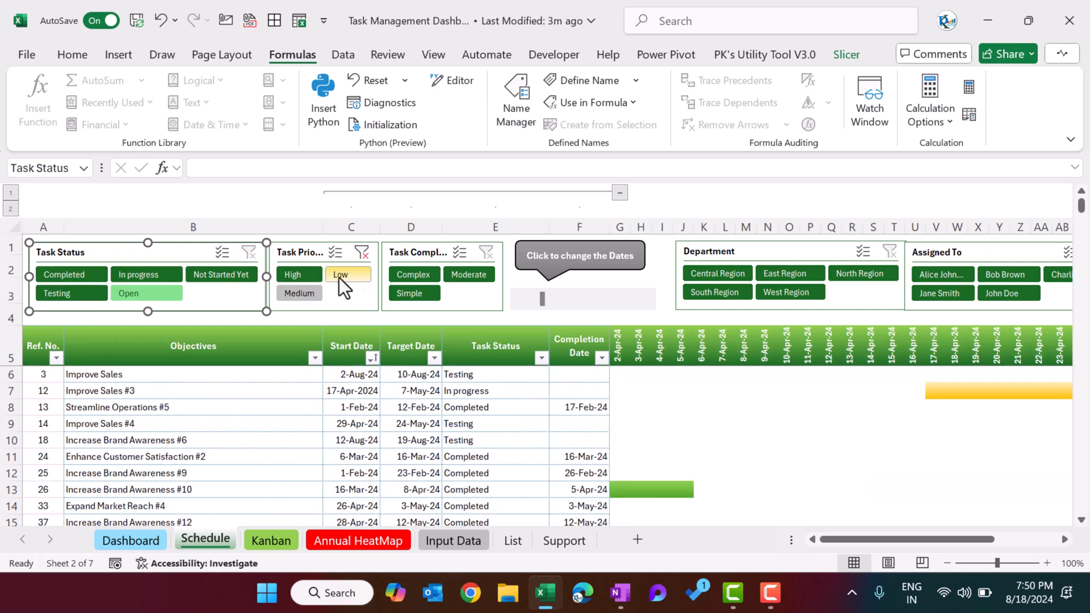
click(362, 252)
click(586, 344)
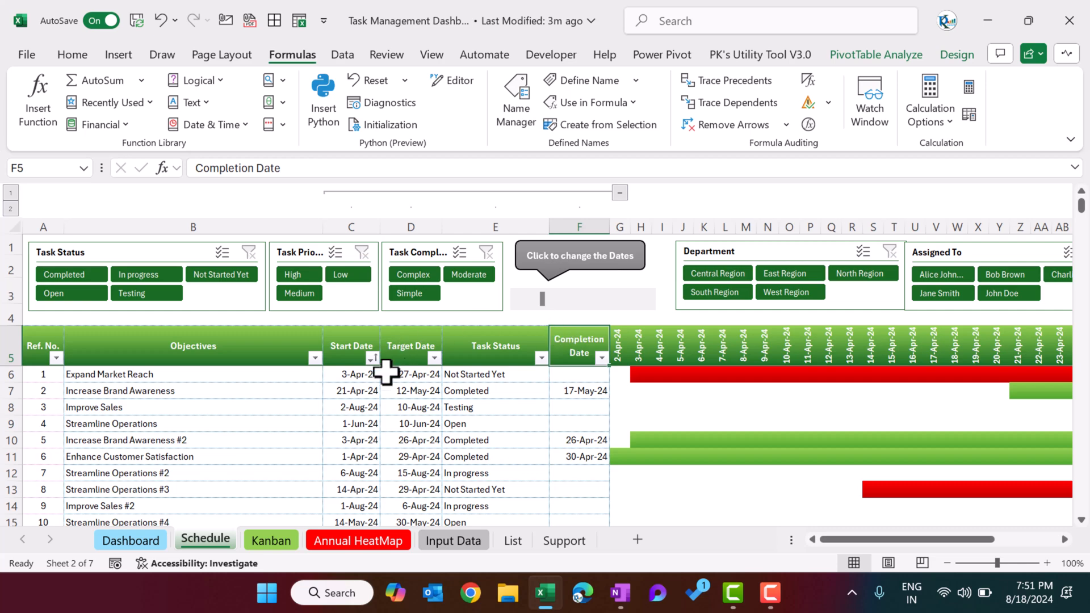
- Open the Kanban sheet, select the Completed header in B8 and show the row and column headings
click(262, 545)
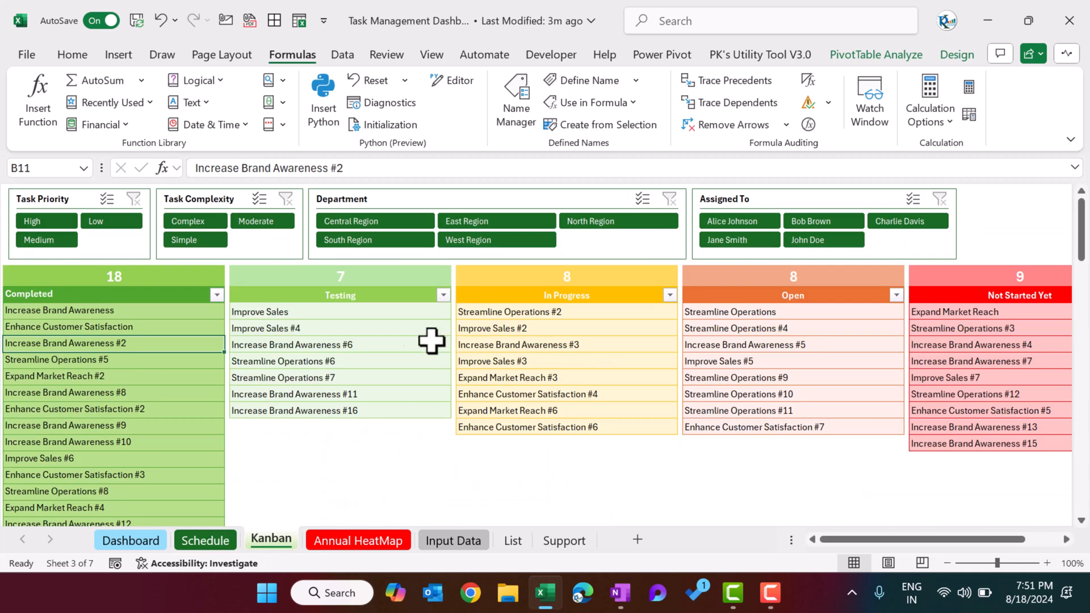
click(138, 296)
click(436, 58)
click(601, 85)
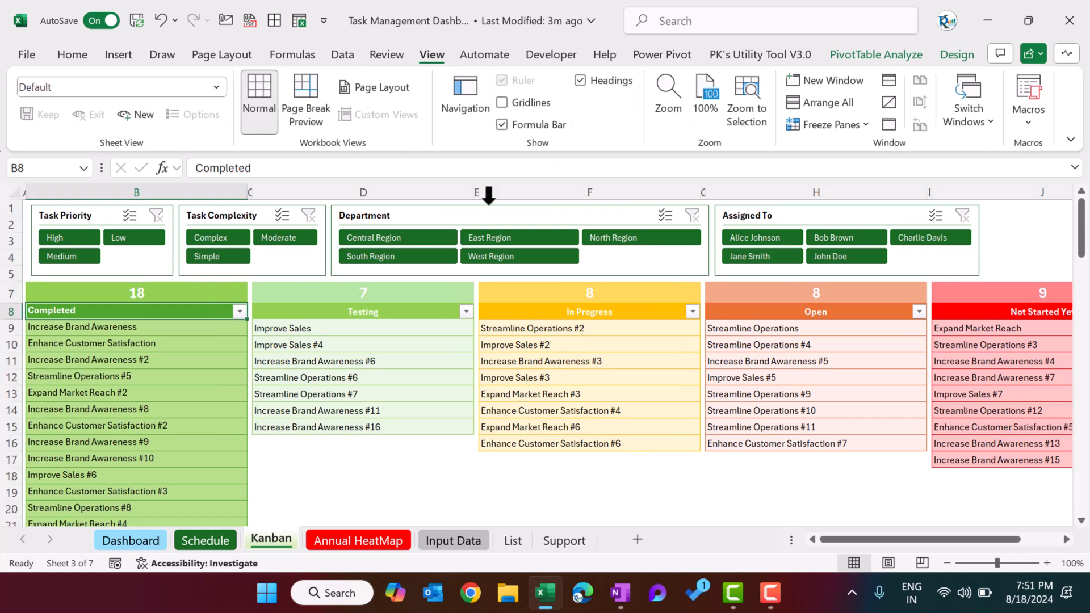
- Highlight B9:B16, show the Completed pivot table's field list, inspect its Task Status filter and Objectives row field, and close the list
drag(156, 331, 141, 445)
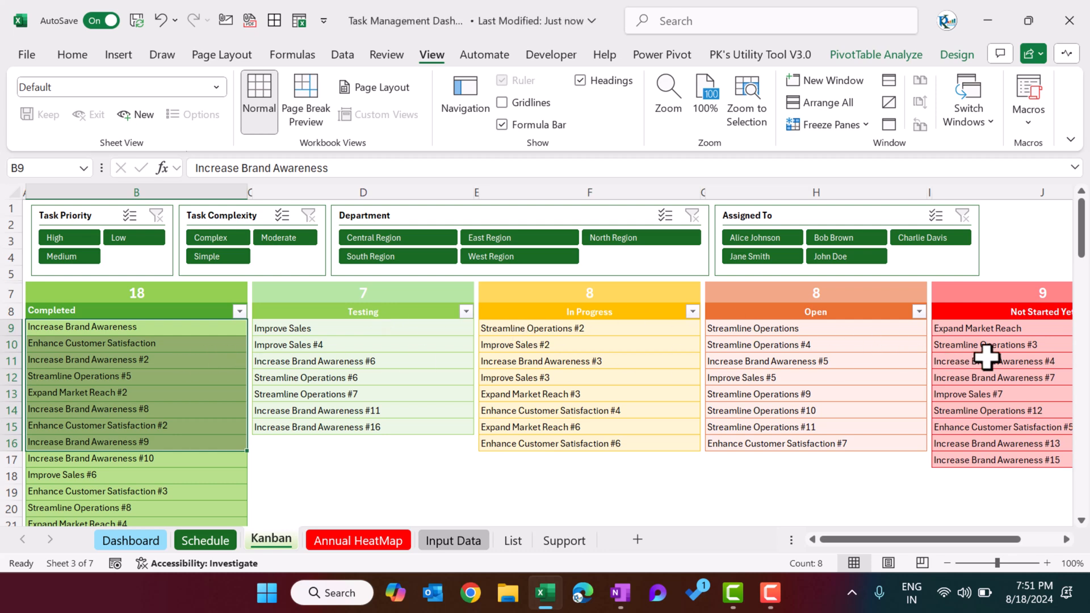
right_click(133, 328)
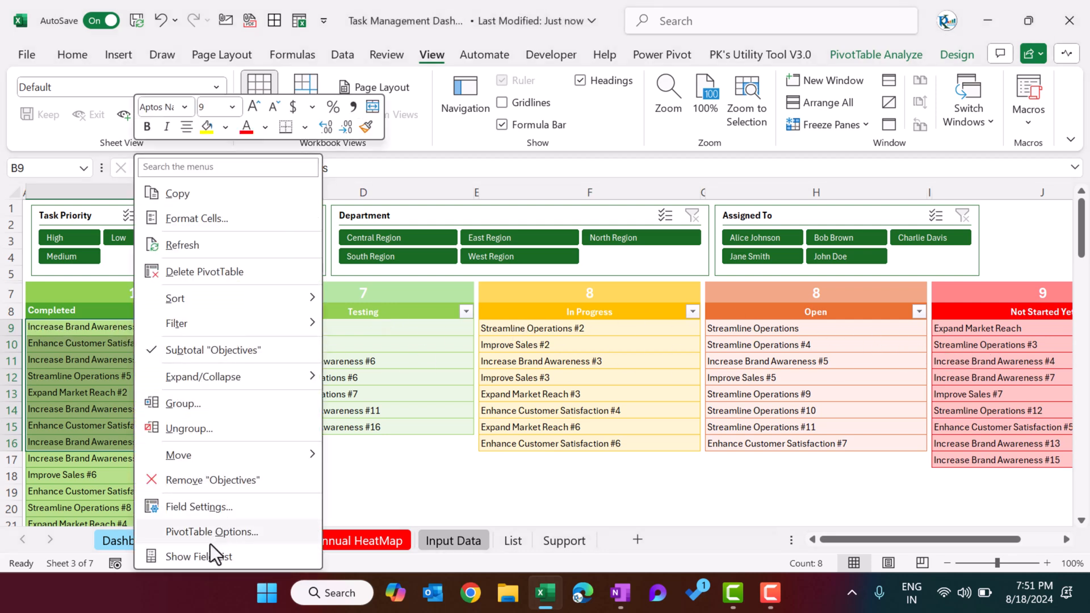
click(200, 559)
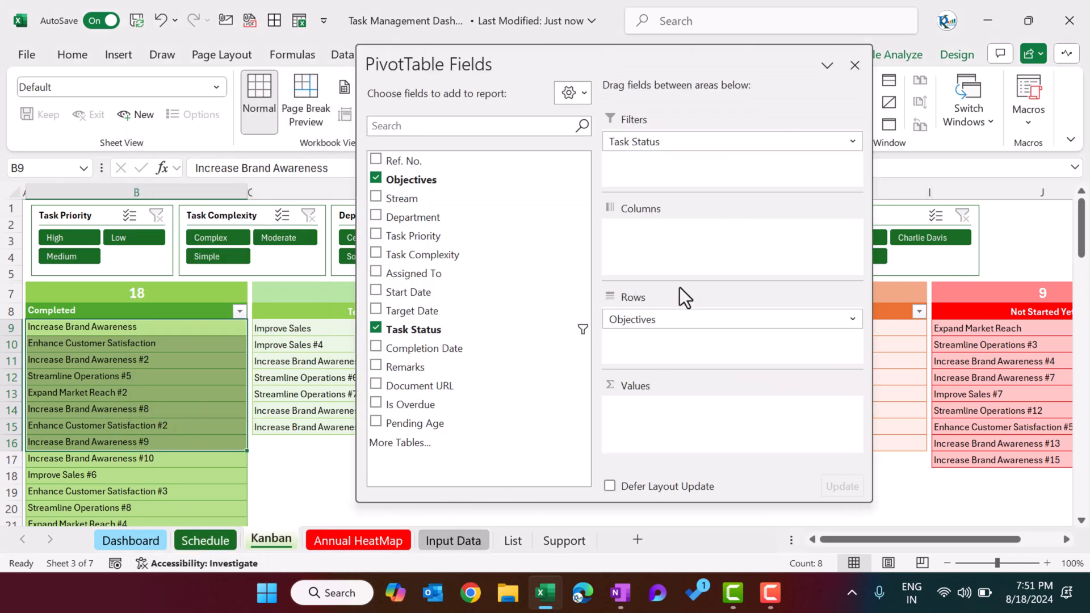
click(669, 142)
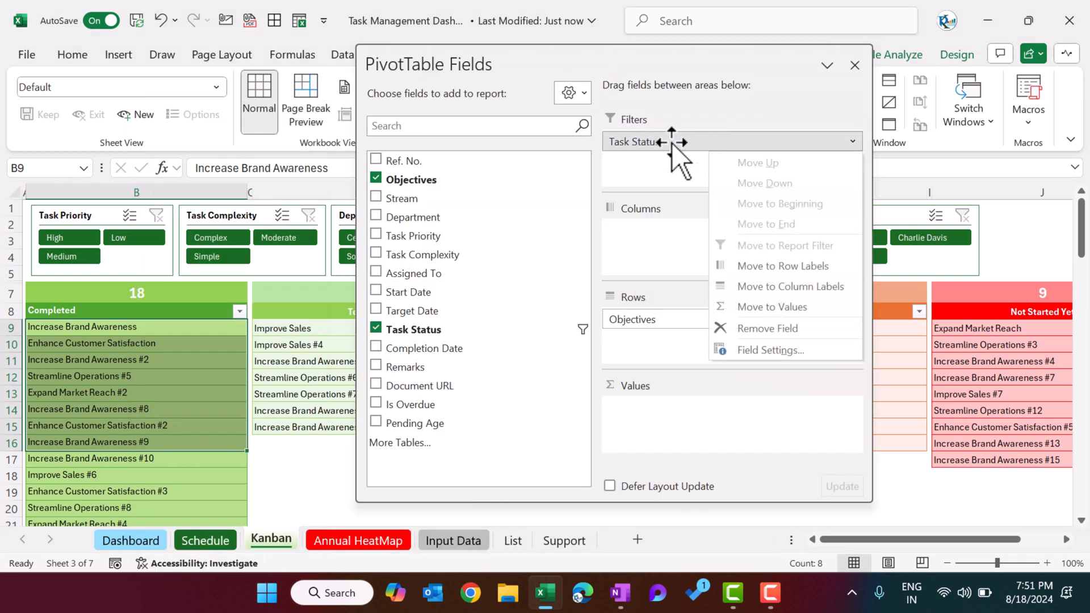
click(724, 118)
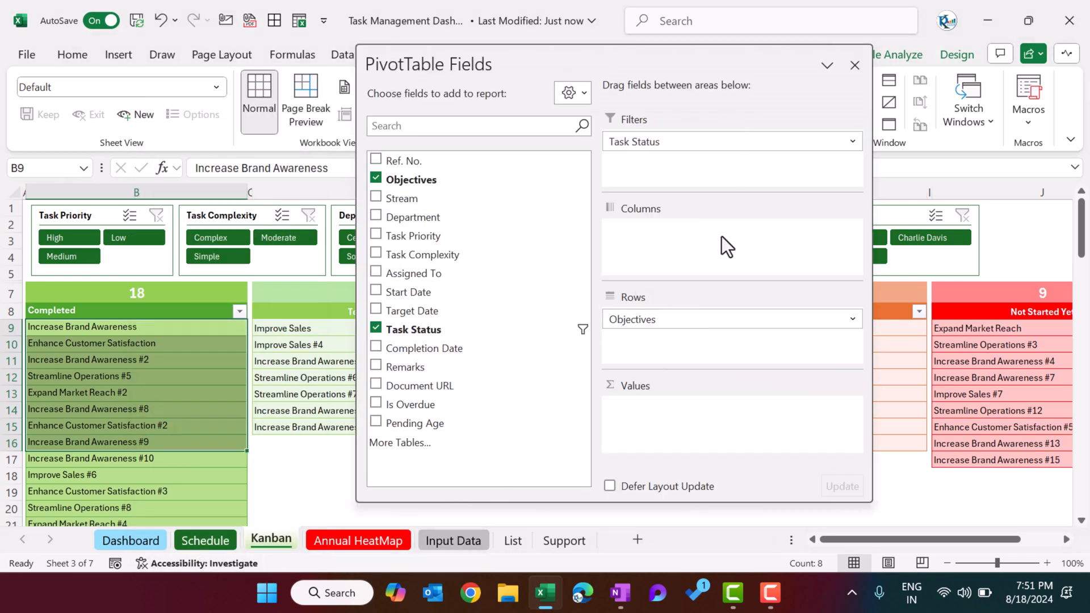
click(668, 329)
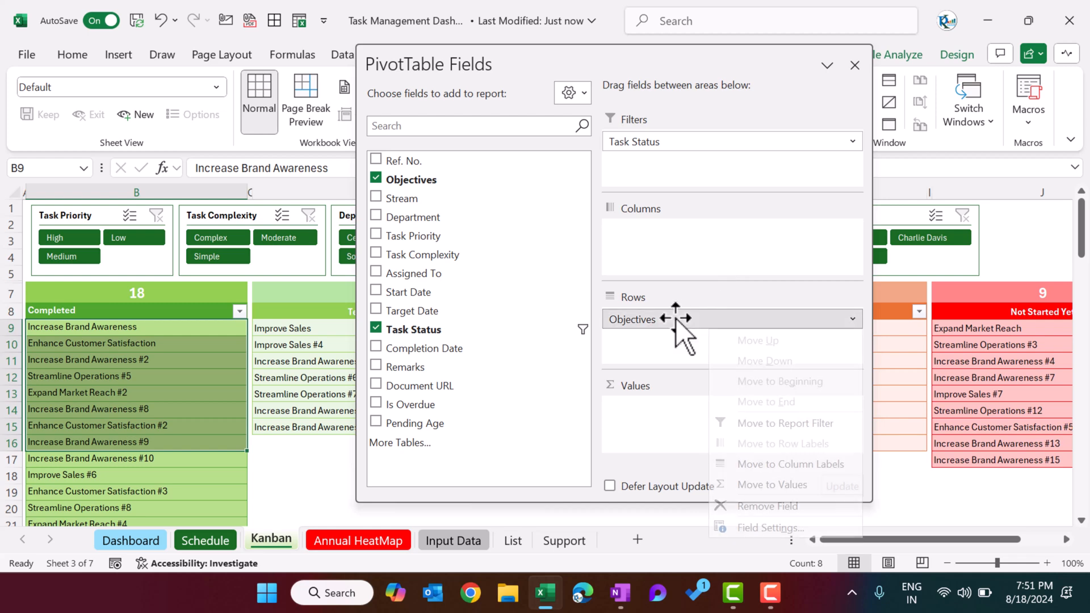
click(160, 335)
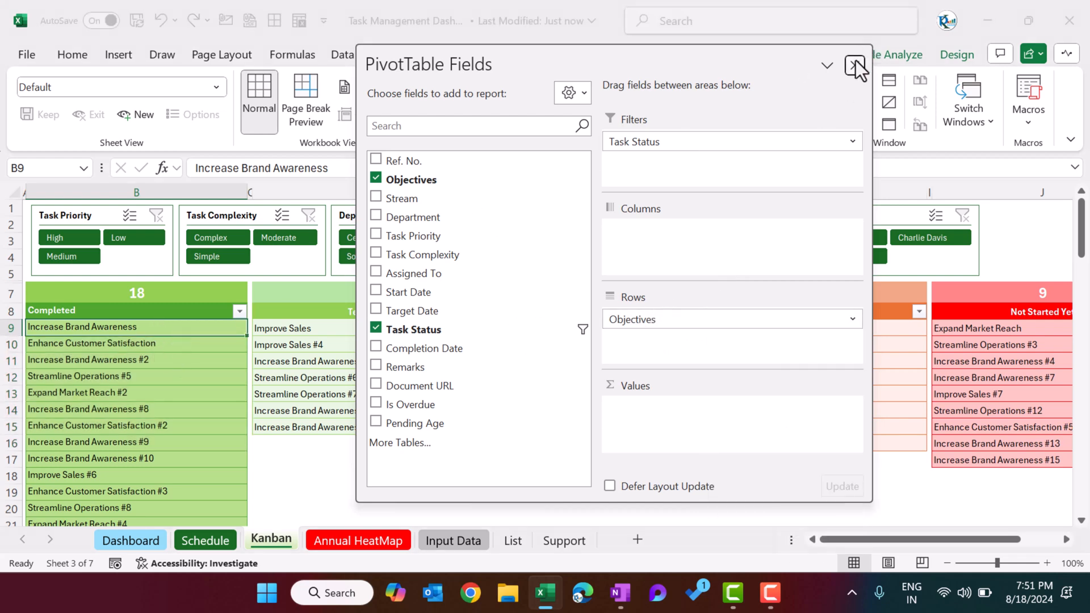
click(854, 65)
- Unhide row 6 on the Kanban sheet and enlarge row 6 and column C to expose the pivot filters
drag(5, 274, 10, 290)
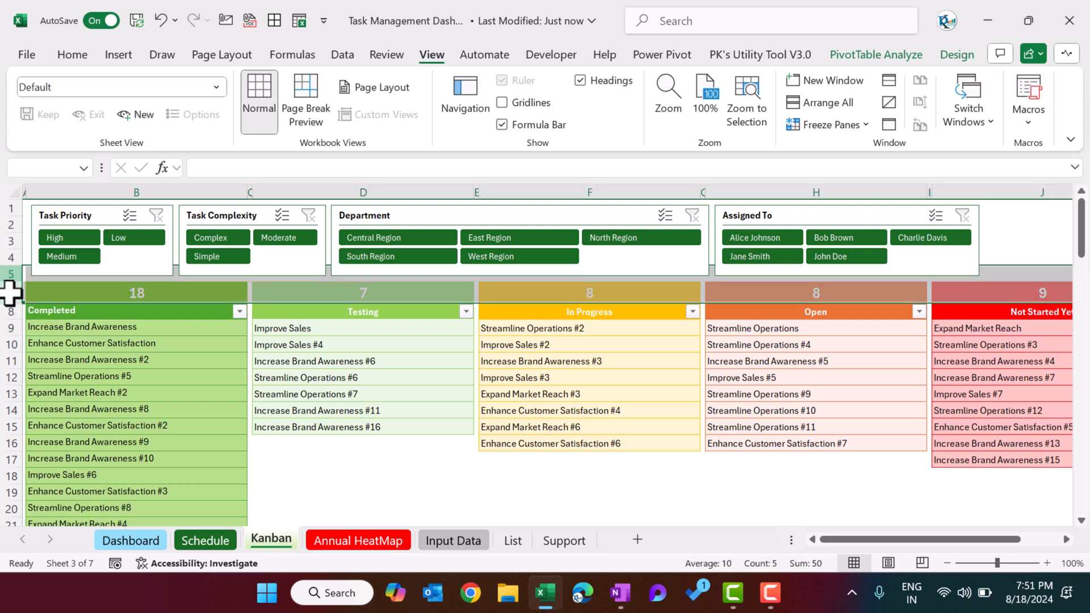
right_click(9, 291)
click(58, 529)
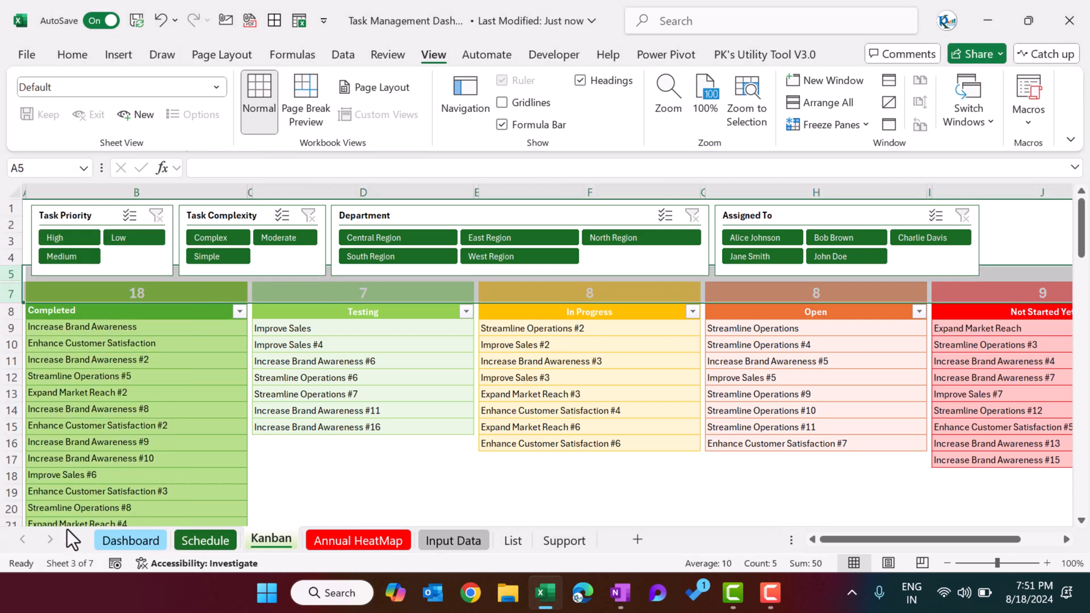
click(237, 322)
drag(259, 185, 403, 187)
drag(11, 419, 7, 320)
- Inspect which items are selected in the Completed pivot table's Task Status filter and cancel without changes
click(155, 332)
click(156, 299)
click(395, 311)
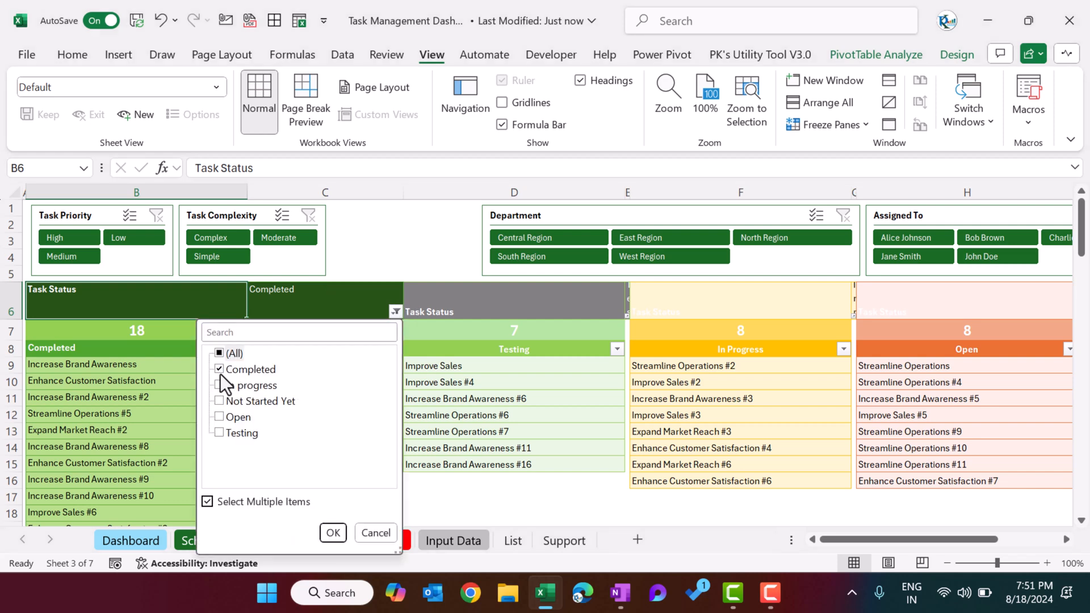
click(369, 532)
- Inspect the COUNTA formula in B7 above the Completed list and leave the formula unchanged
click(159, 332)
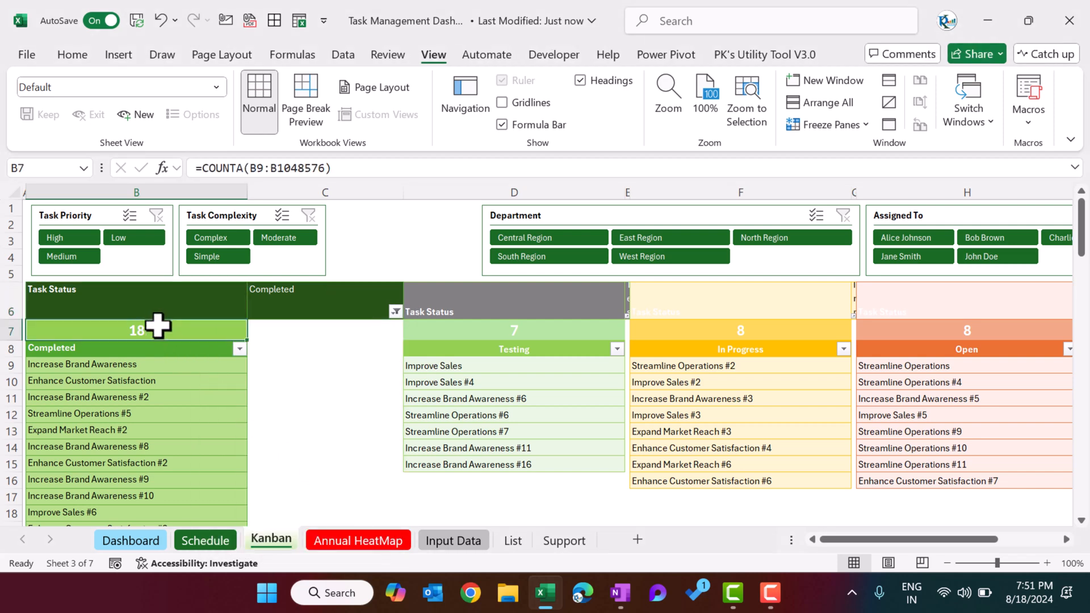
click(355, 168)
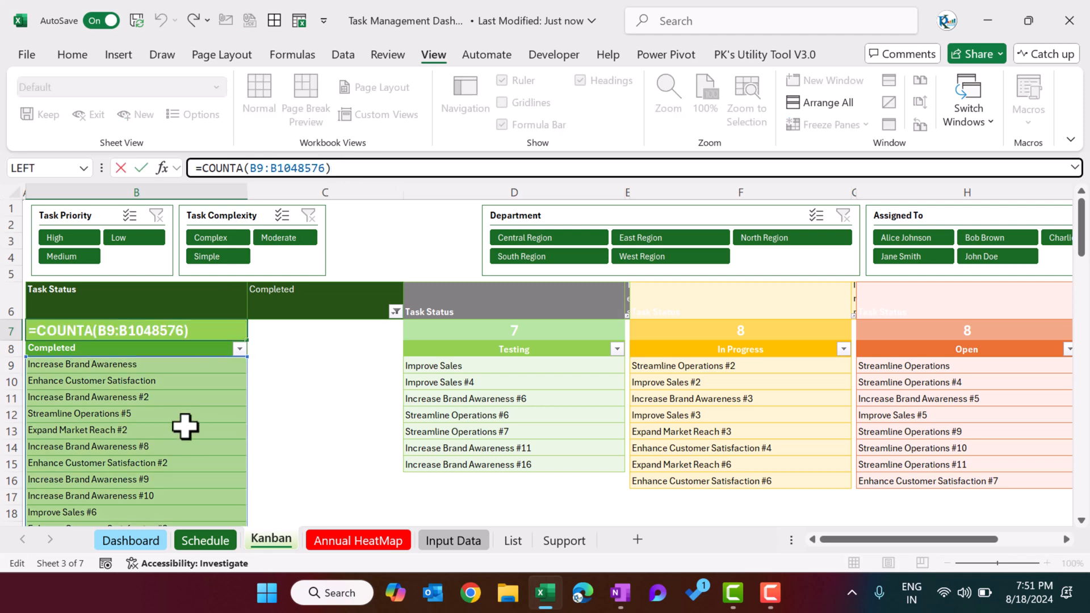
key(Escape)
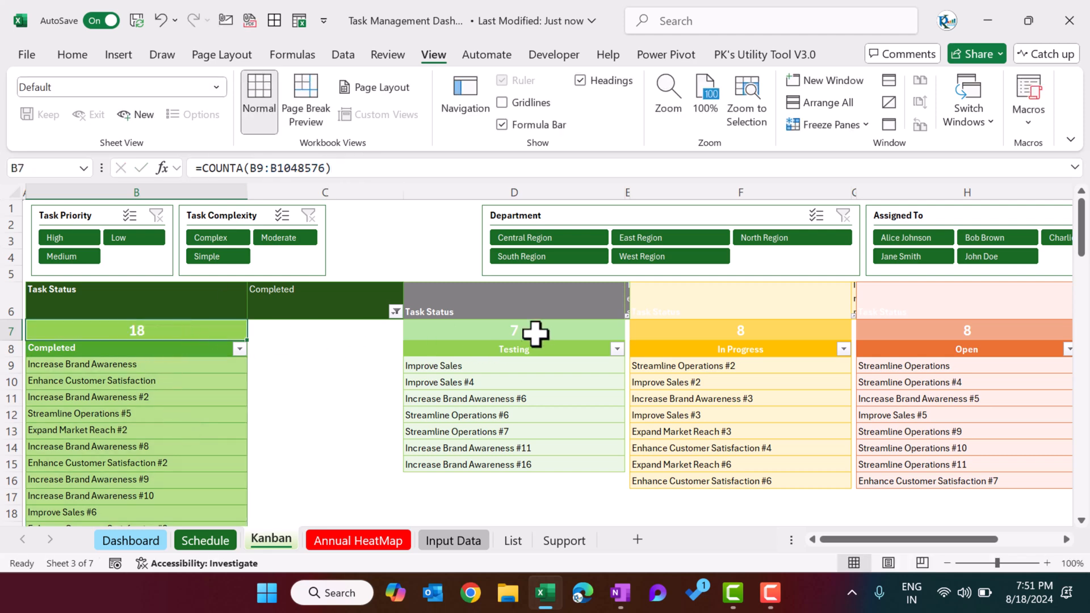
- Check the Testing filter cell E6 and undo the row 6 and column C layout changes
click(628, 299)
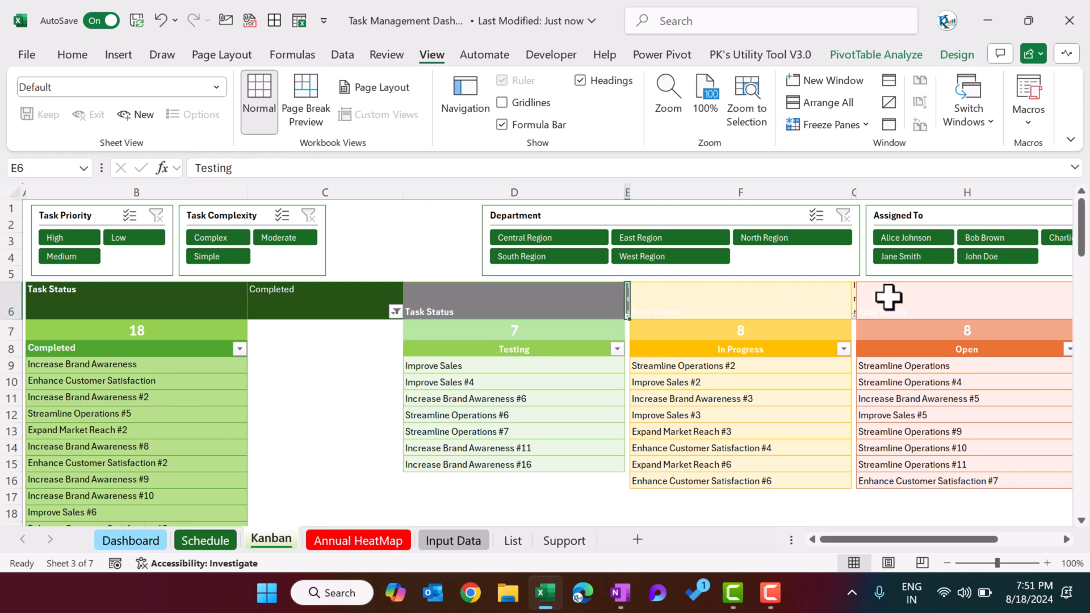
click(793, 348)
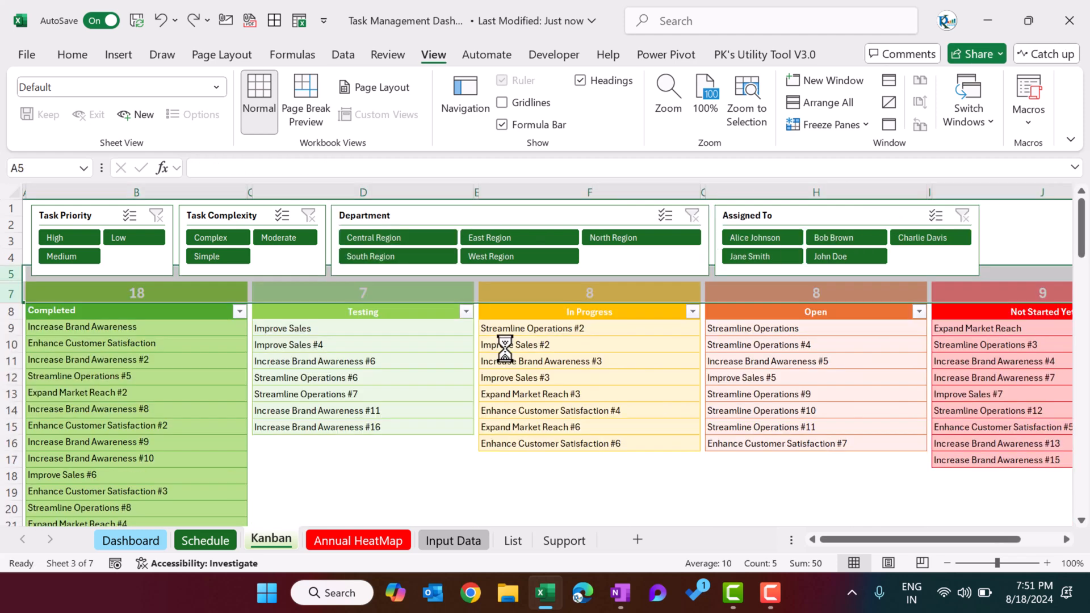
- From cell D12, filter the Kanban board by the East Region department and clear the Department filter
click(301, 377)
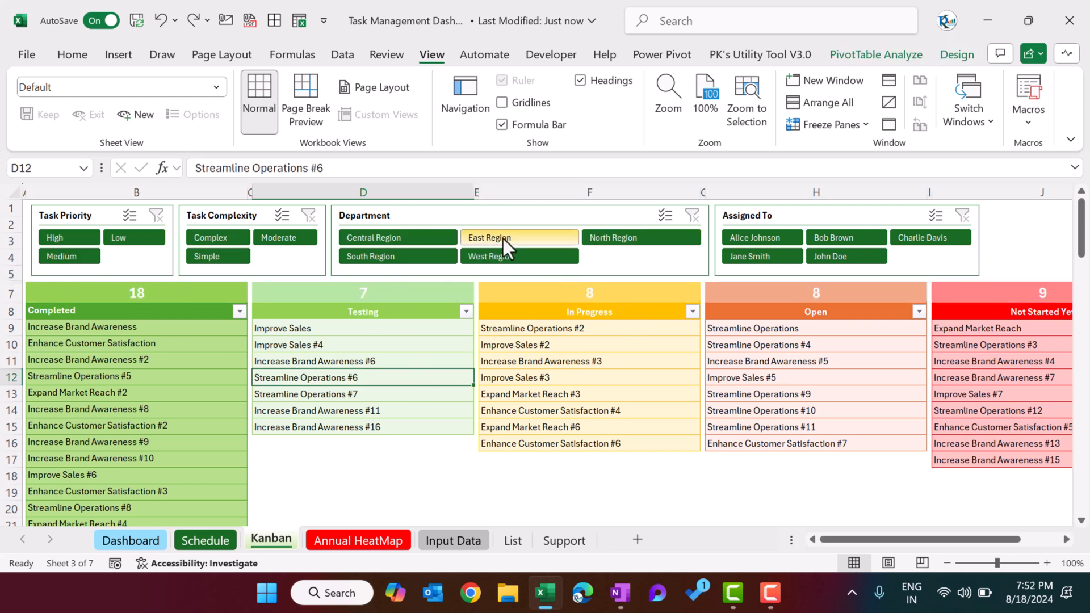
click(520, 236)
click(689, 218)
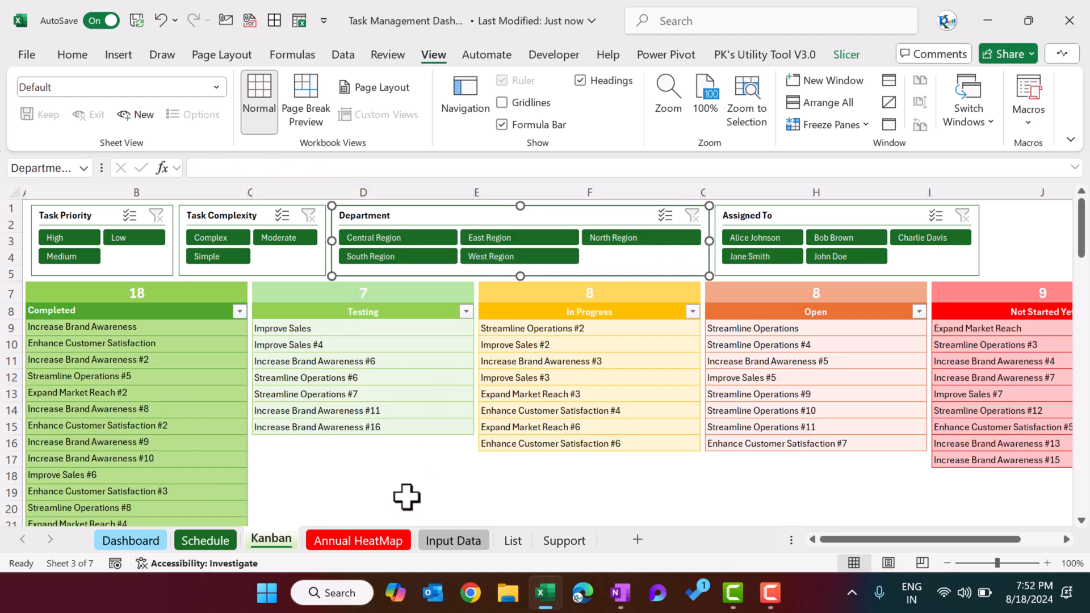
- Open the Annual HeatMap sheet, select cell H7 and unprotect the sheet
click(355, 542)
click(225, 316)
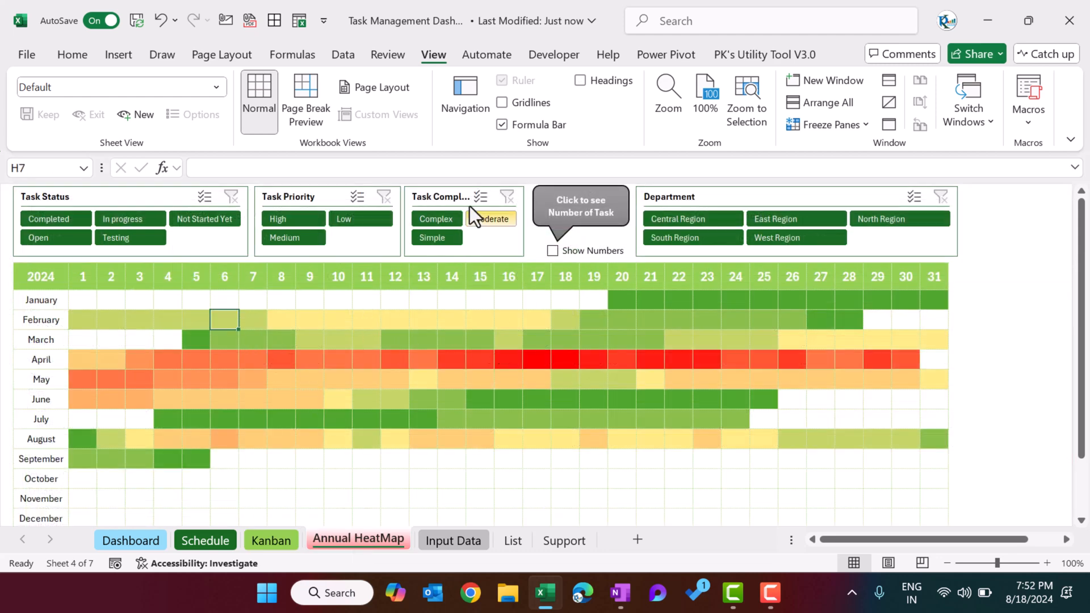
click(387, 55)
click(791, 104)
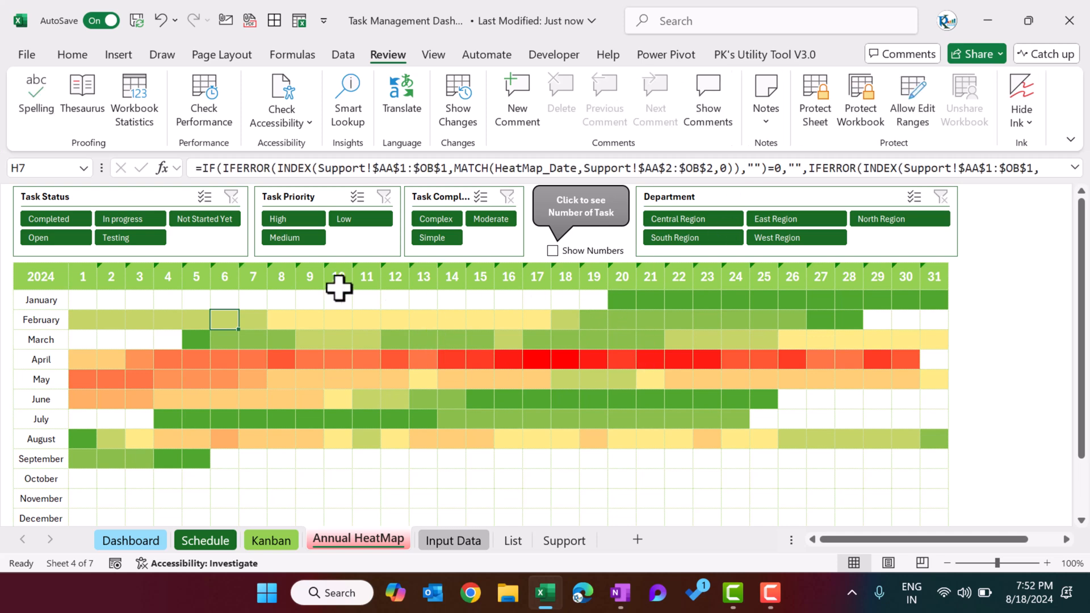
- Highlight the heat map's January to December month labels and its day headers 1 to 31, and select AG5
drag(29, 300, 66, 513)
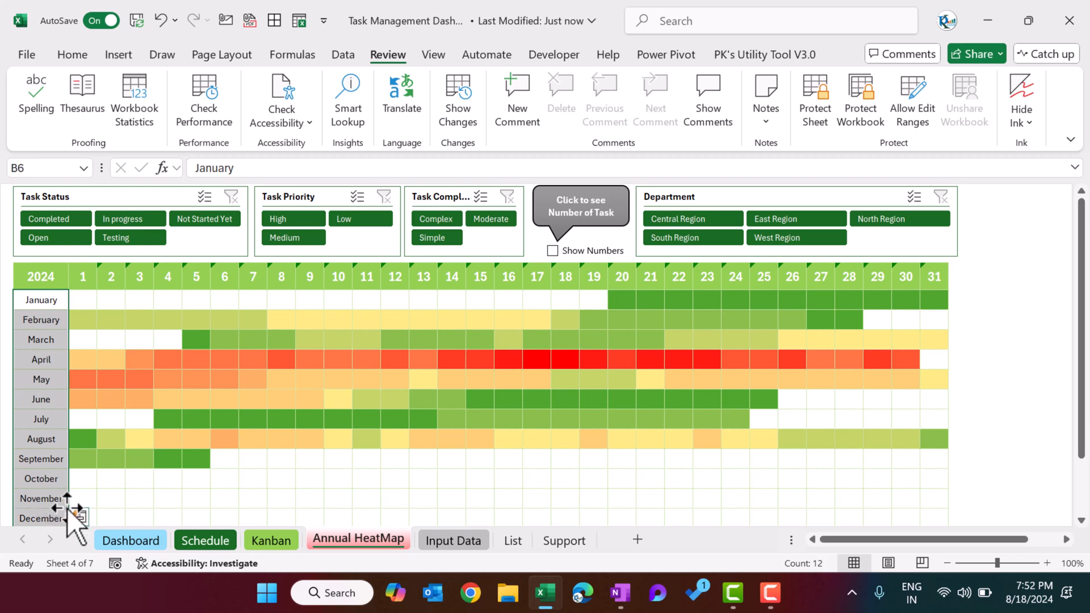
scroll(66, 458, down, 1)
scroll(60, 378, up, 1)
drag(84, 277, 931, 278)
click(931, 278)
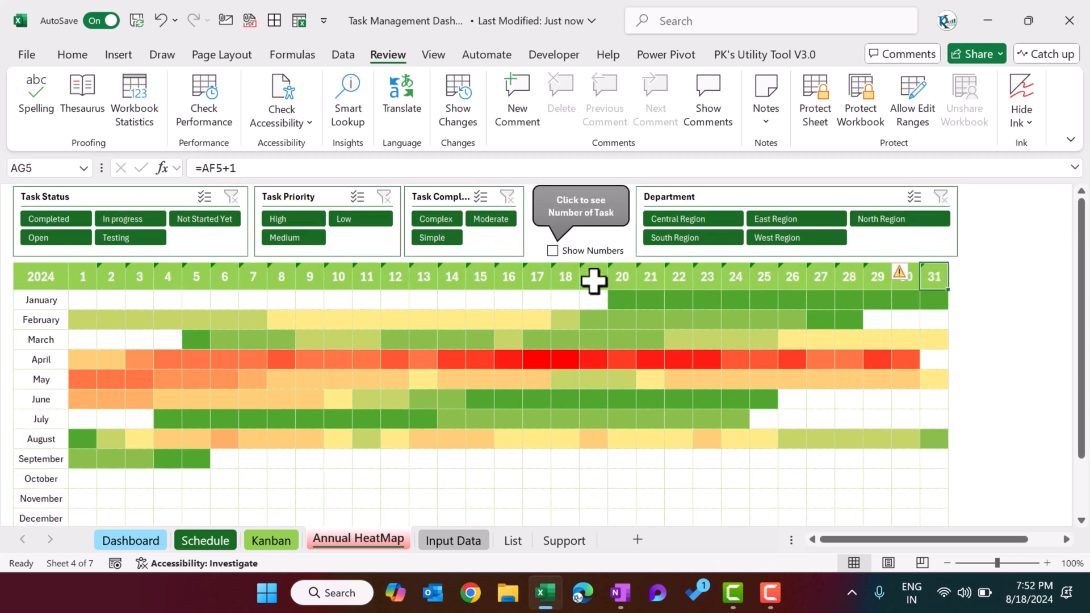
- Set the heat map year in cell B5 to 2025
click(35, 280)
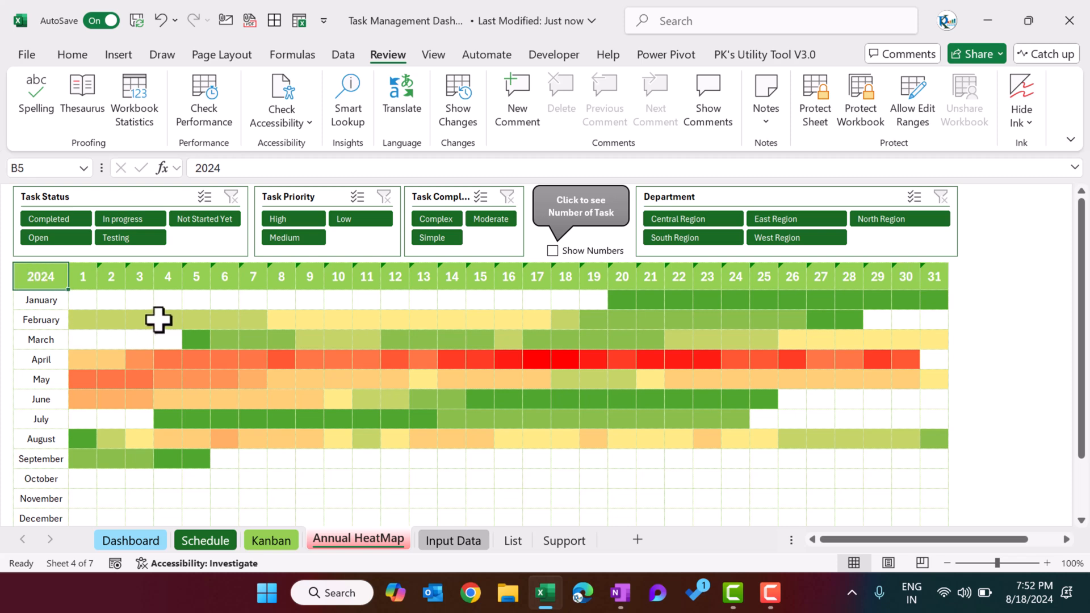
text(2025)
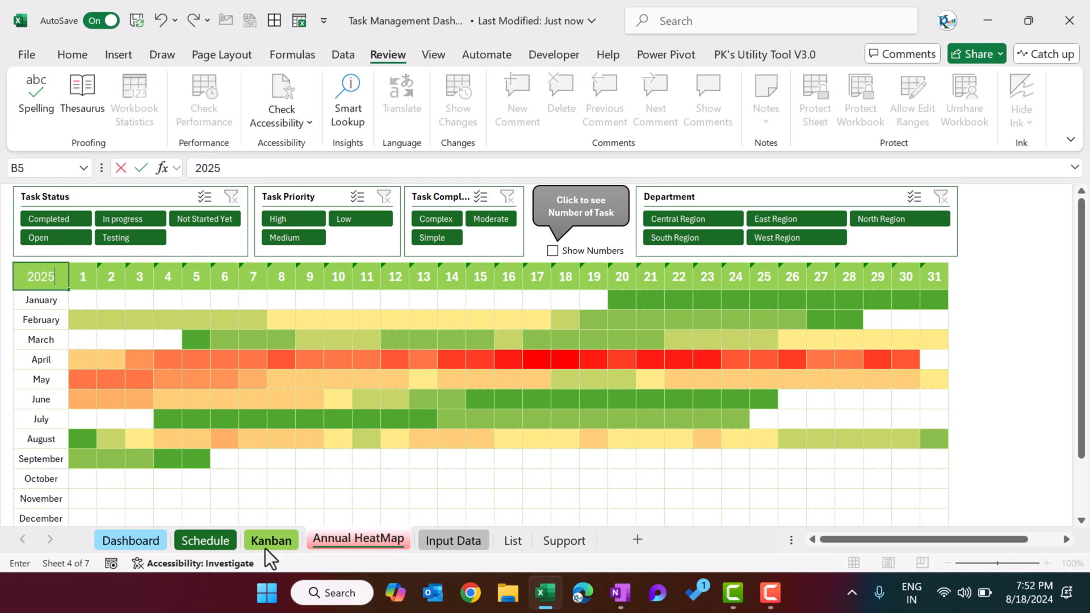
key(Return)
- Set the heat map year in cell B5 back to 2024
click(49, 275)
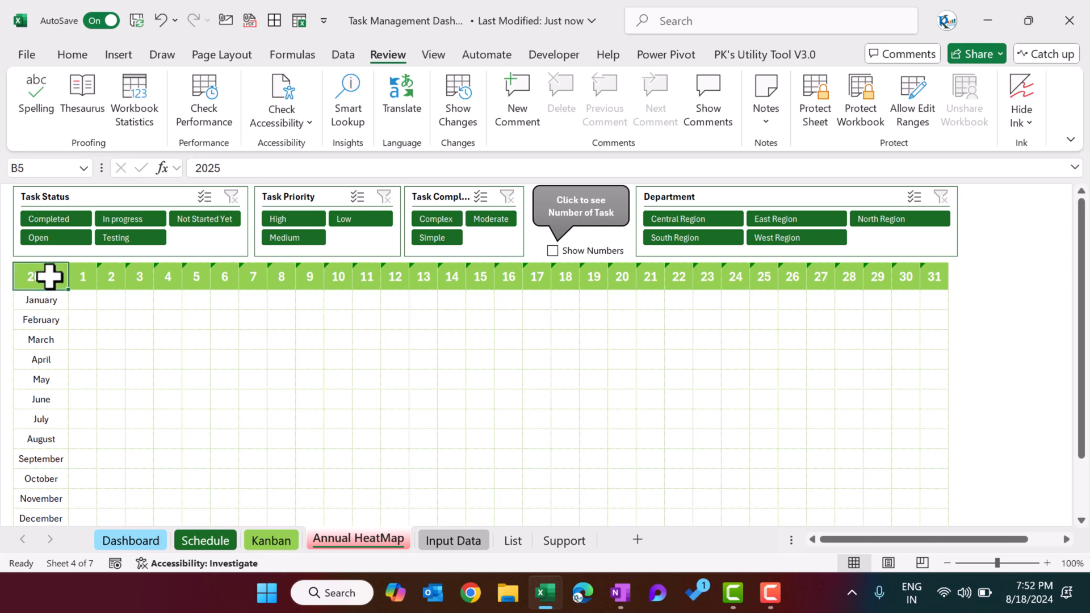
text(2-)
key(Escape)
text(2)
key(Return)
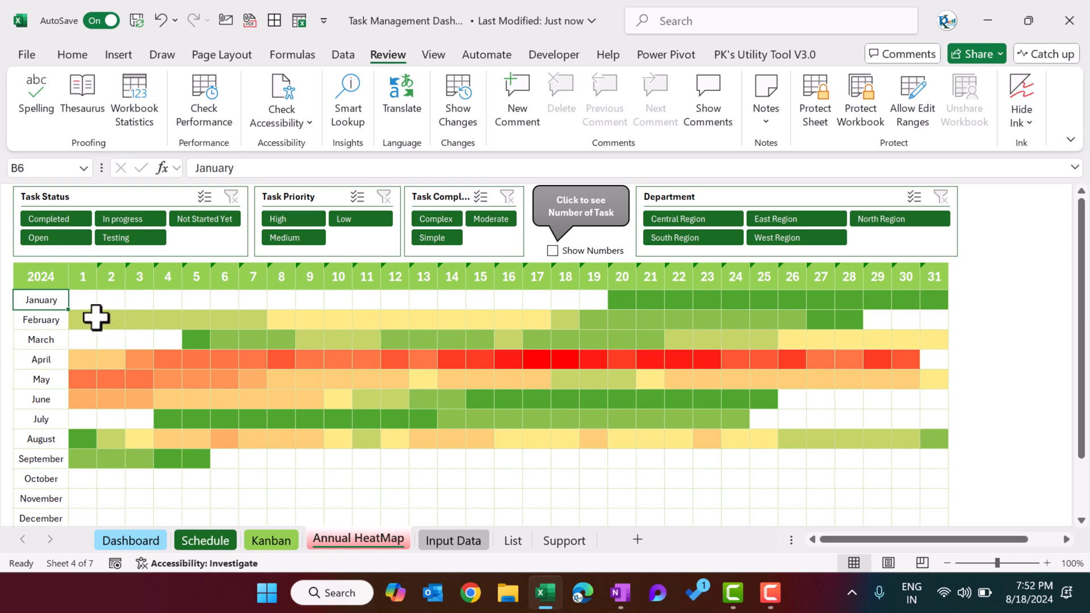
- Inspect the INDEX and MATCH formula for January 1 in the expanded formula bar, open the Support sheet and cancel the formula edit
click(85, 299)
click(924, 169)
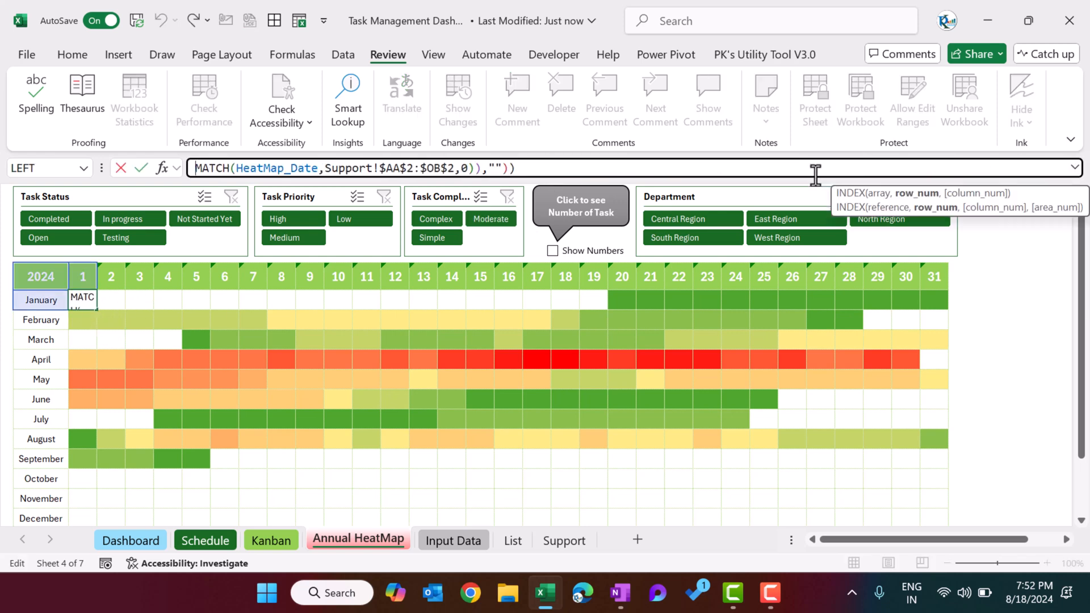
click(1075, 170)
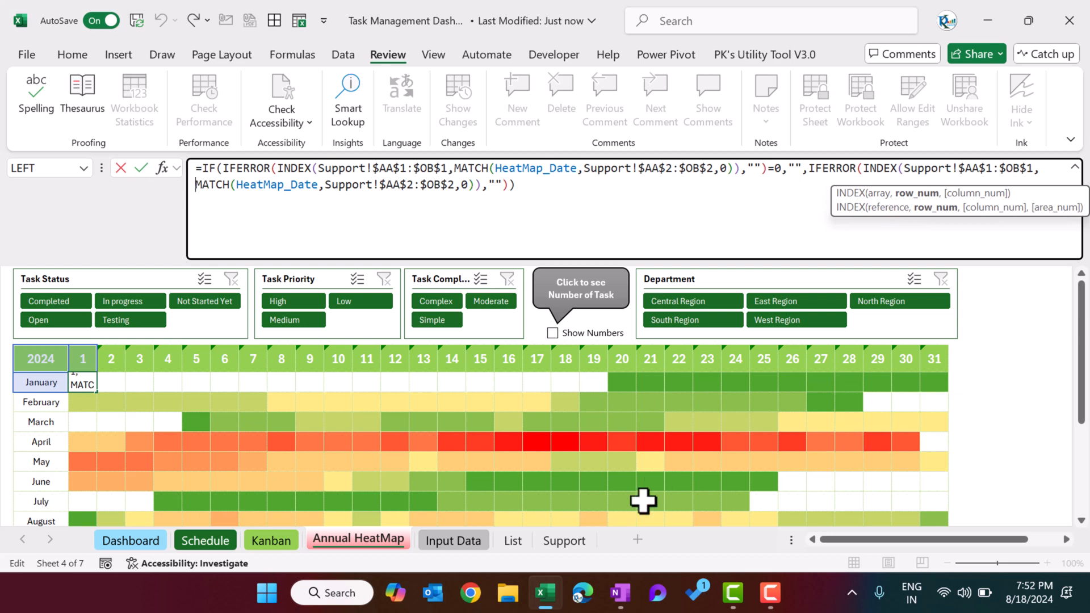
click(571, 546)
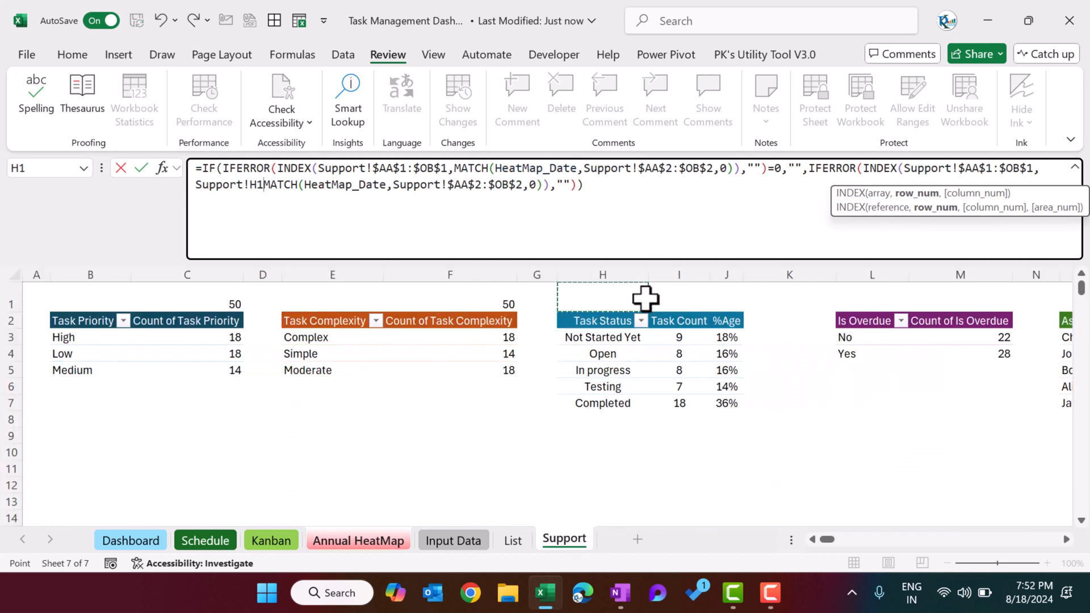
key(Escape)
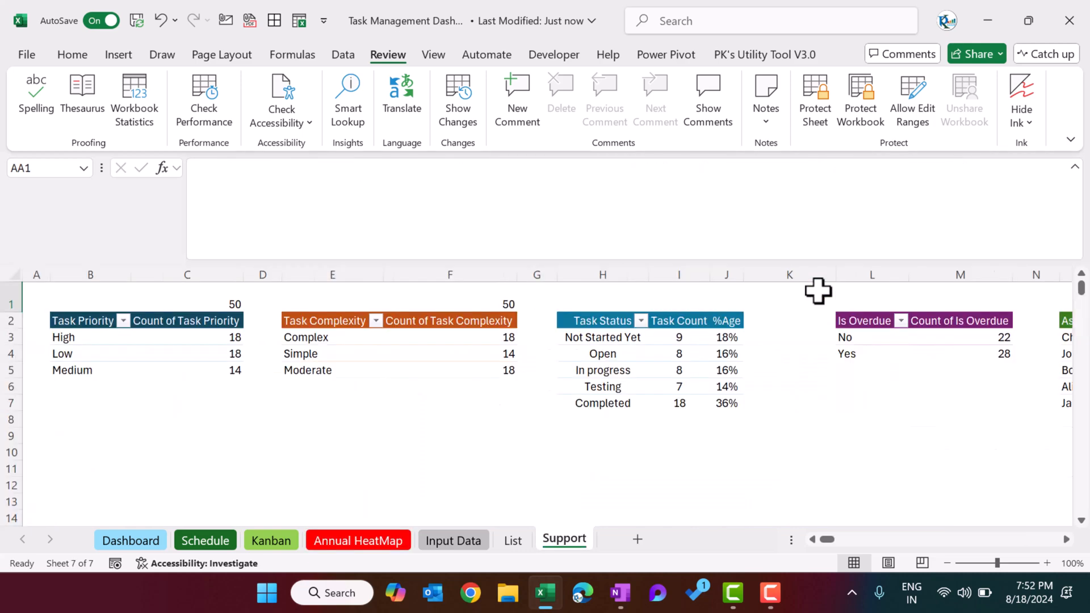
- Find the Objectives pivot table on the Support sheet and highlight values in its Objectives, Start Date, Target Date and Completion Date columns
key(Right)
key(Right)
key(Right)
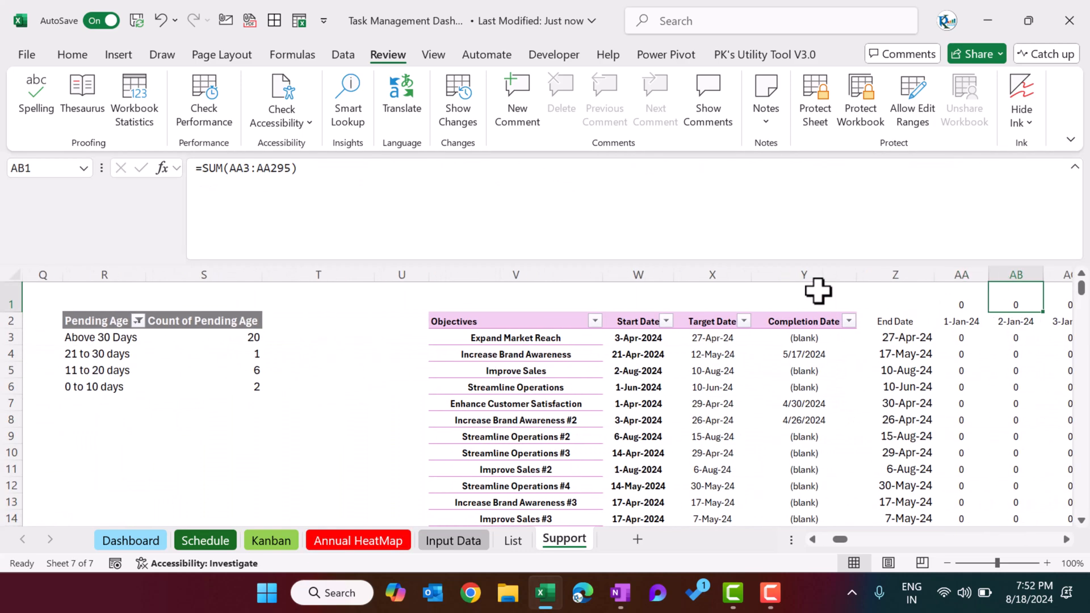
scroll(756, 453, down, 2)
scroll(757, 452, up, 2)
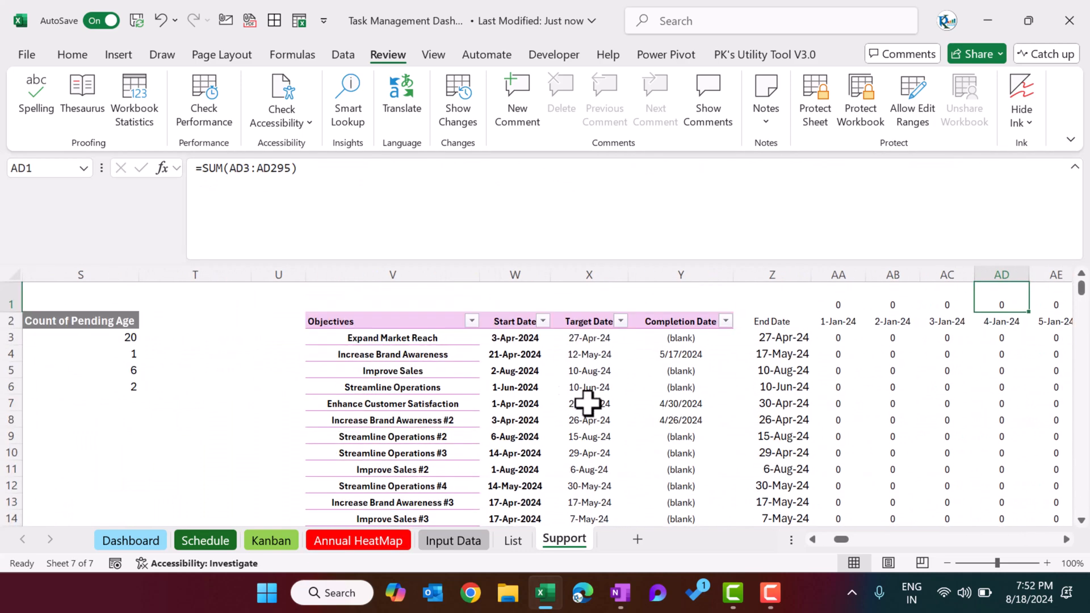
drag(418, 337, 396, 453)
mouse_move(503, 337)
mouse_down()
mouse_move(503, 367)
mouse_move(503, 355)
mouse_up()
drag(584, 337, 584, 359)
click(704, 339)
drag(706, 347, 707, 388)
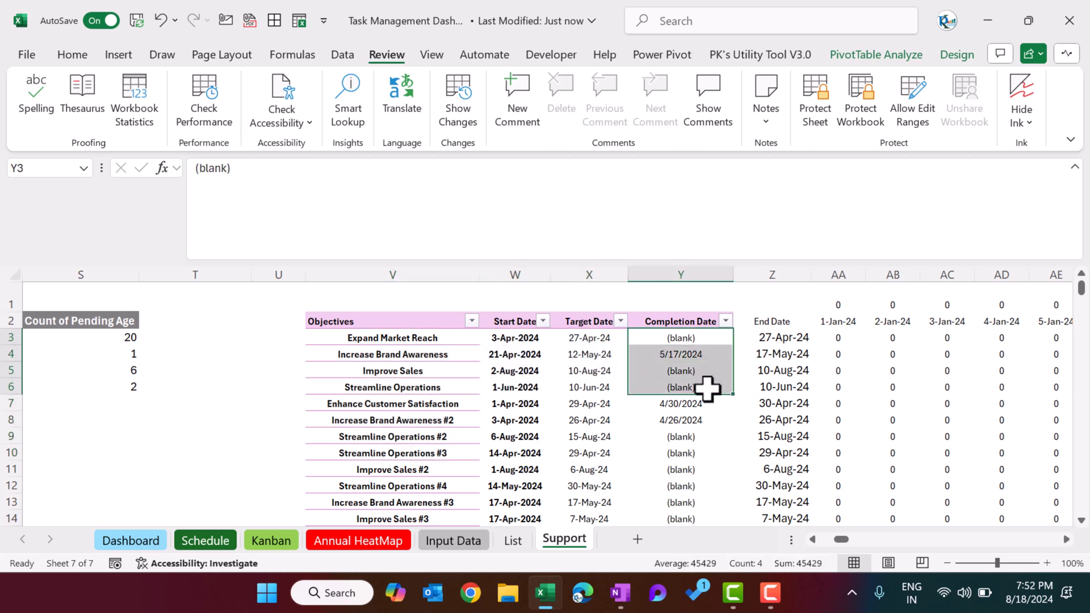
click(702, 338)
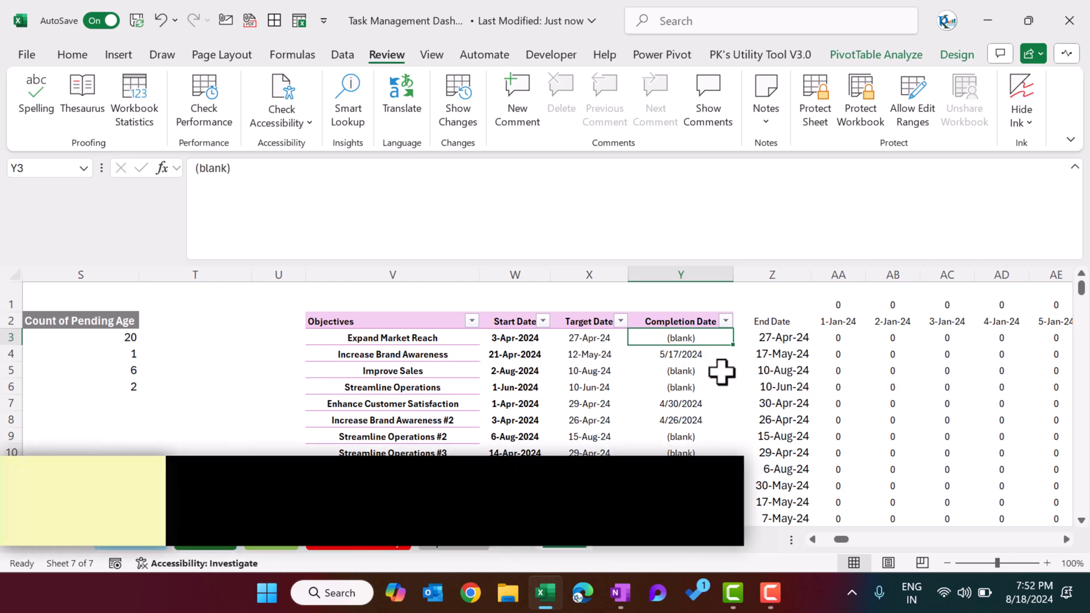
- Look along the daily date headers beside the pivot table and inspect the End Date formula in cell Z4
key(Up)
key(Right)
key(Right)
key(Right)
key(Right)
key(Right)
key(Right)
key(Left)
key(Left)
key(Left)
key(Left)
key(Left)
key(Down)
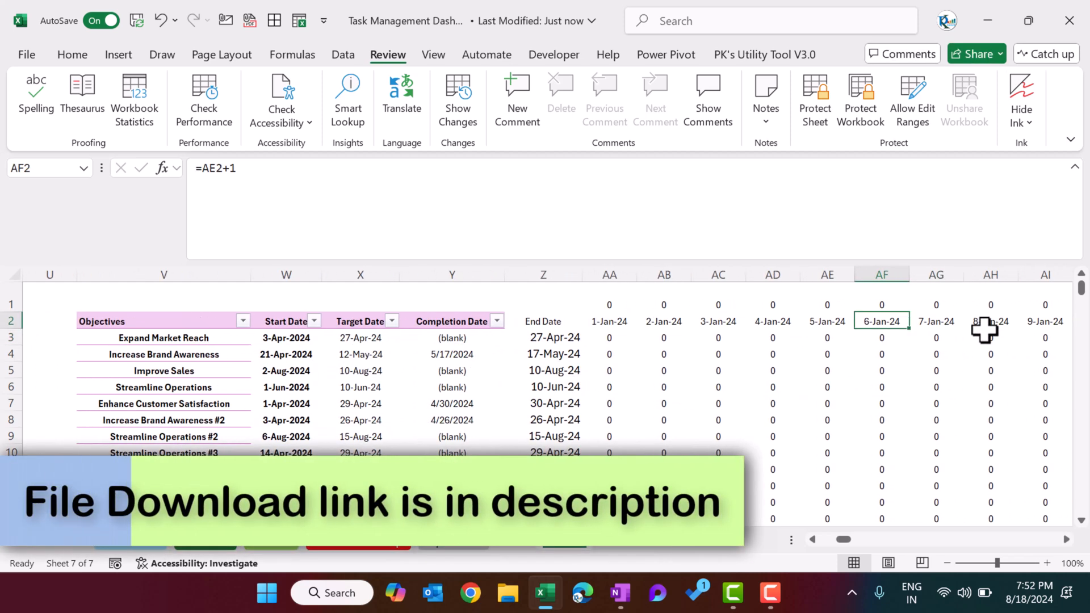
key(Down)
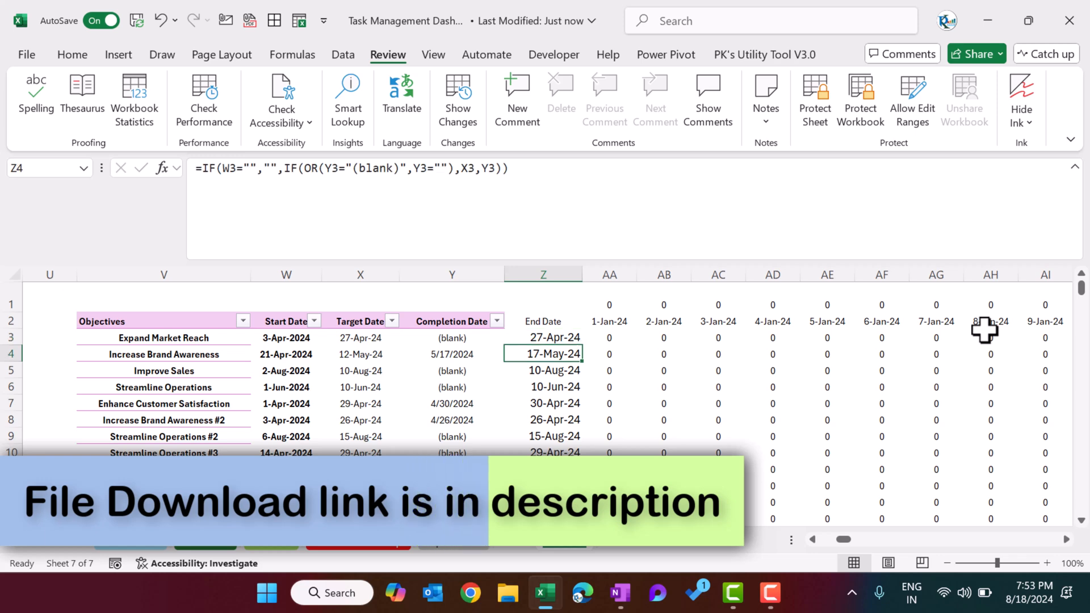
- Check the Completion Date in Y4 and the Target Dates in X4 and X3 used by the End Date formula
key(Left)
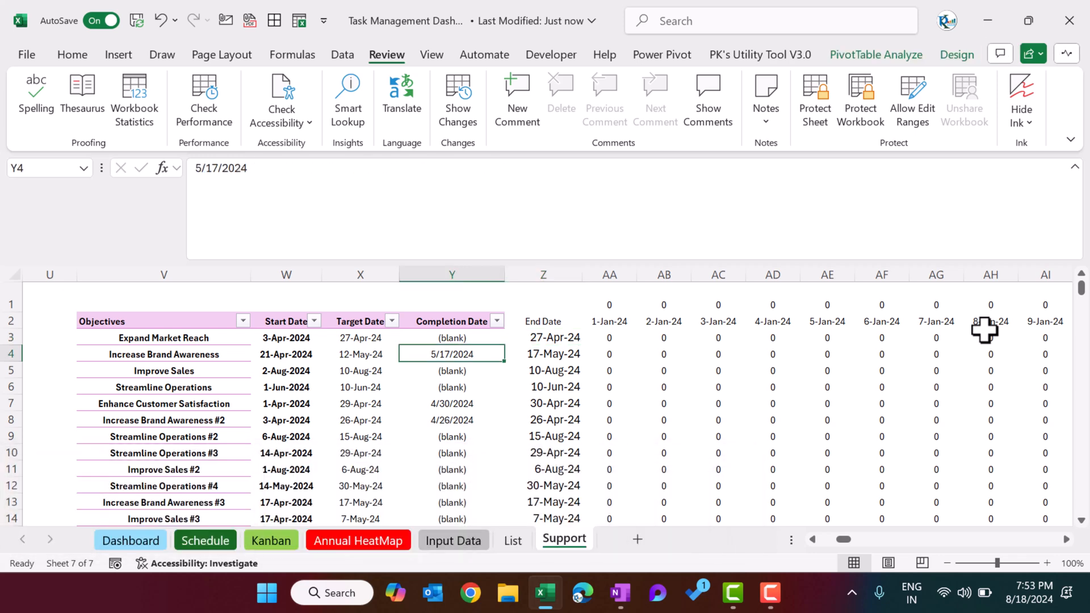
key(Left)
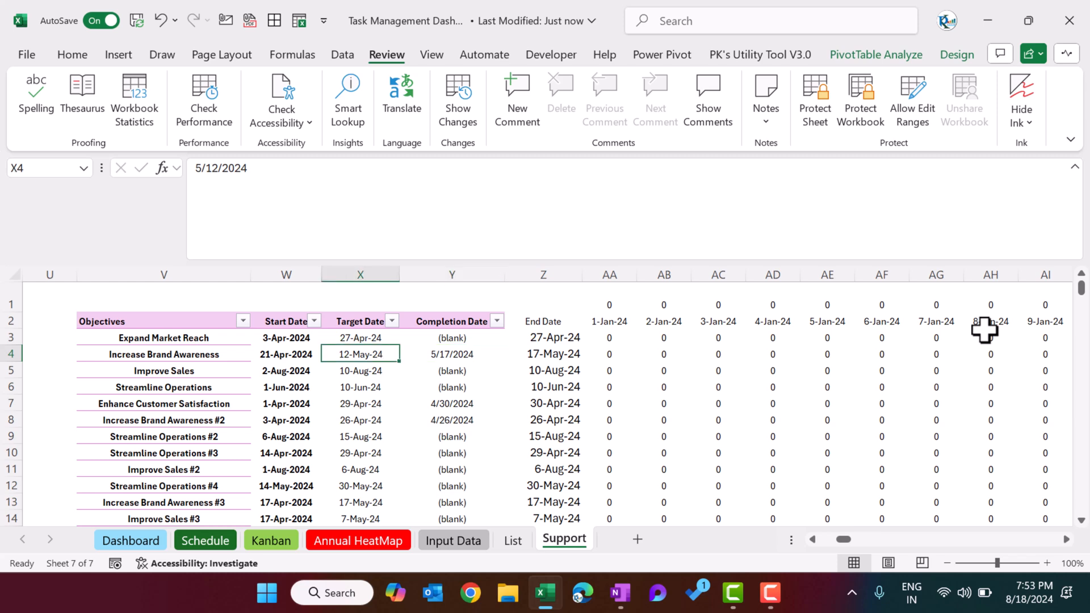
key(ctrl+space)
key(Right)
key(Left)
key(Up)
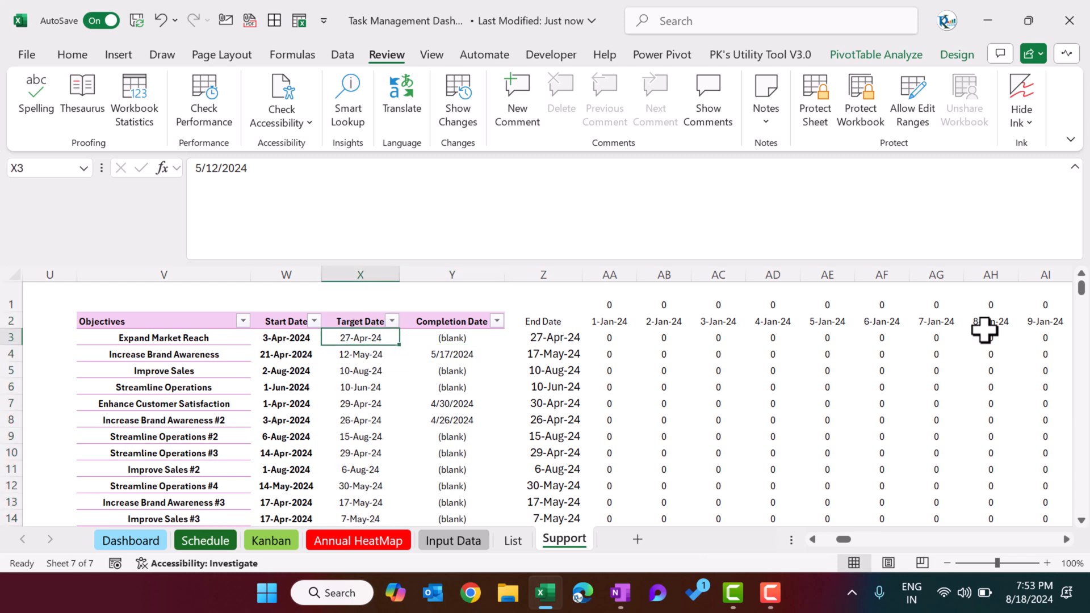
- Inspect the DATE formula in AA2 that starts the daily header row from the heat map year
key(Right)
key(Right)
key(Right)
key(Up)
key(Right)
key(Right)
key(Right)
key(Left)
key(Left)
key(Left)
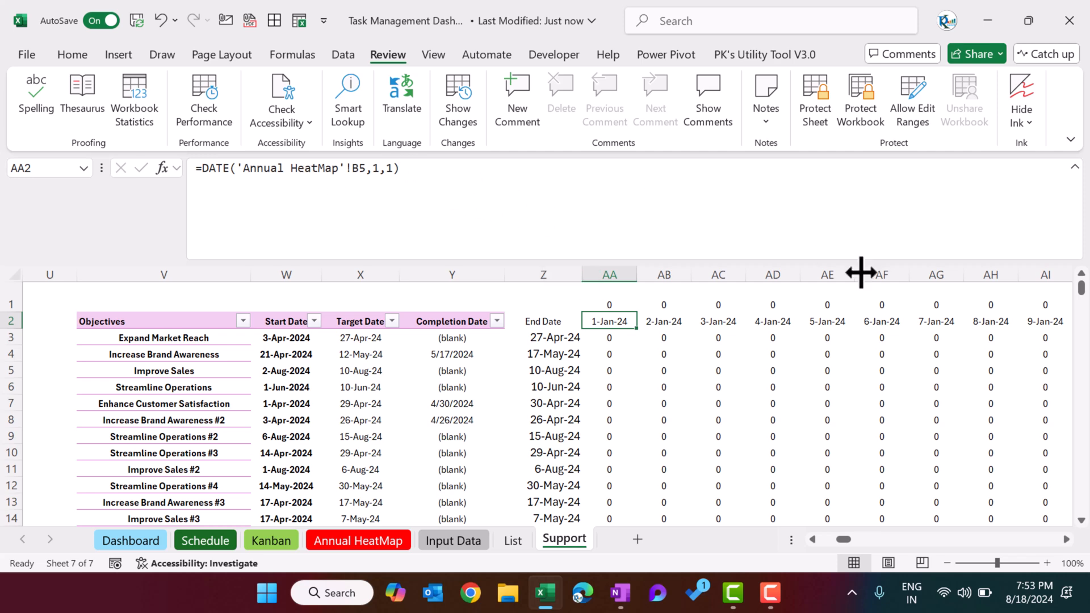
- Follow the daily date headers in row 2 to the final date in OB2 and view its formula
key(Right)
key(Right)
key(Right)
key(Right)
key(ctrl+Right)
key(Left)
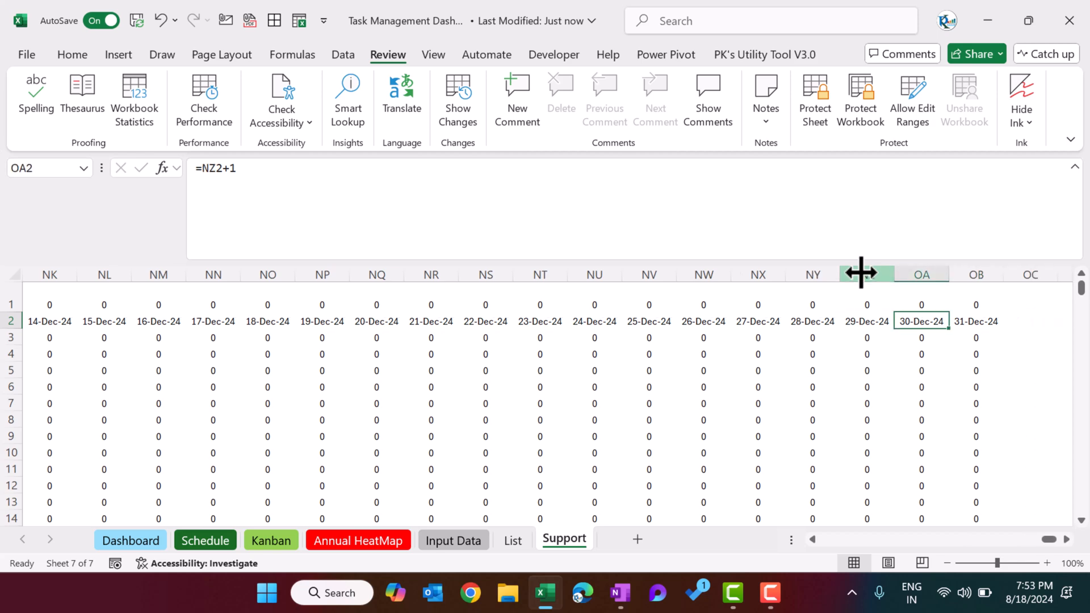
key(Right)
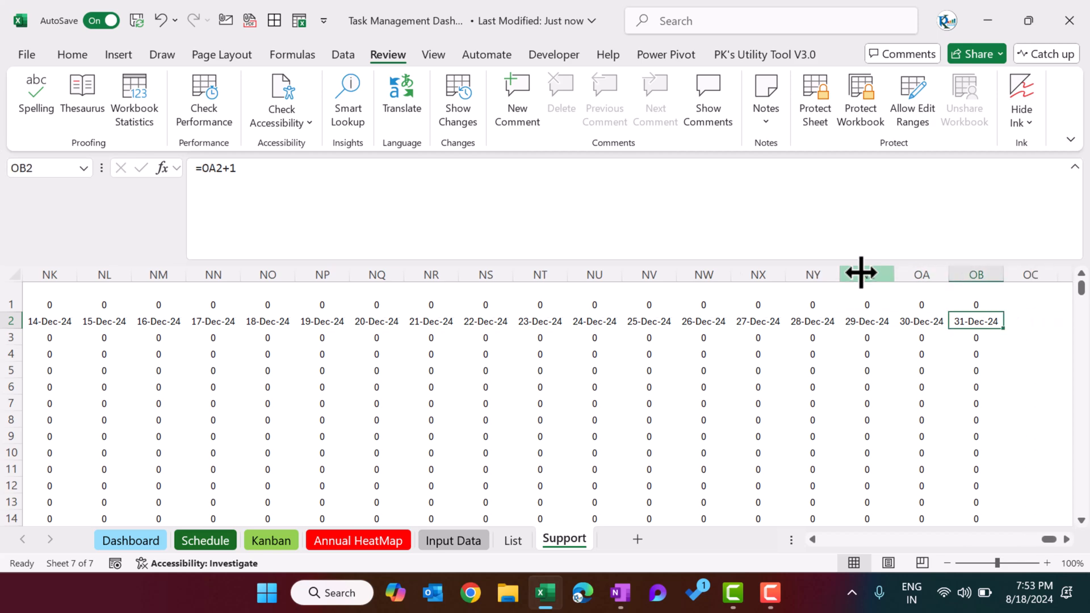
- Find where the first objective begins in row 3 and inspect the IF and AND formula in DP3
key(ctrl+Left)
key(Down)
key(Right)
key(Right)
key(Right)
key(Right)
key(Right)
key(Right)
key(Right)
key(Left)
key(Left)
key(Left)
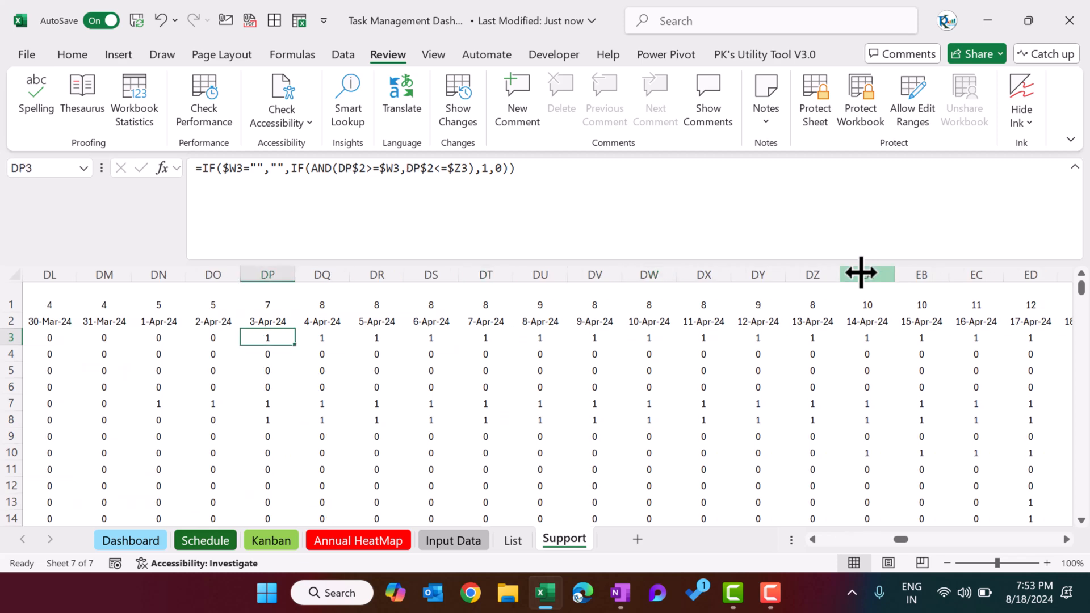
- Review the first objective's daily flags through DW3 and compare the date in DQ2 with the formula in DQ3
key(Left)
key(Right)
key(Right)
key(Right)
key(Right)
key(Right)
key(Right)
key(Right)
key(Right)
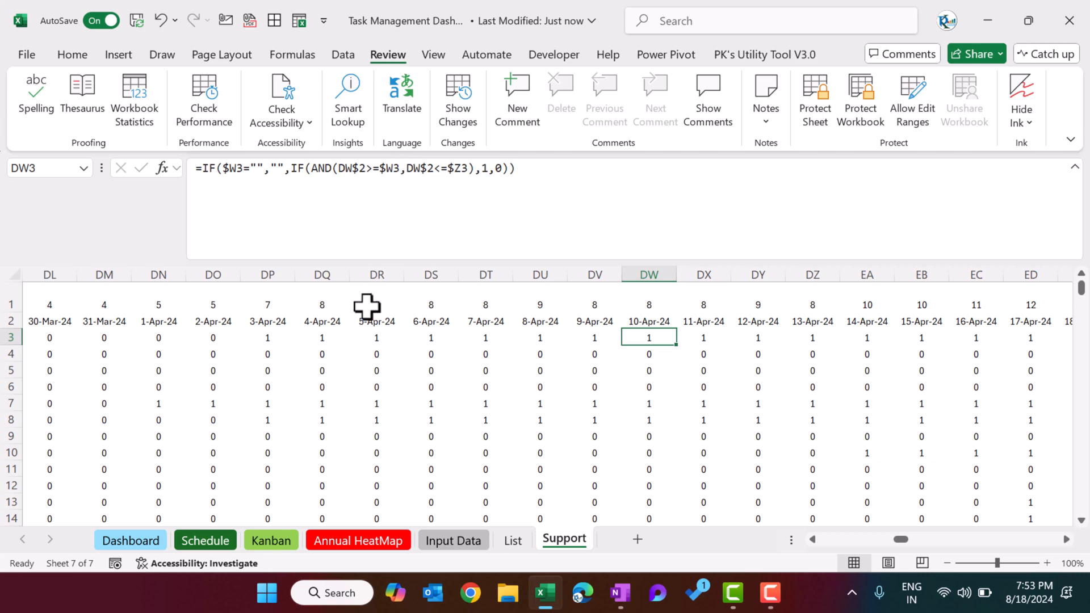
click(322, 337)
click(327, 322)
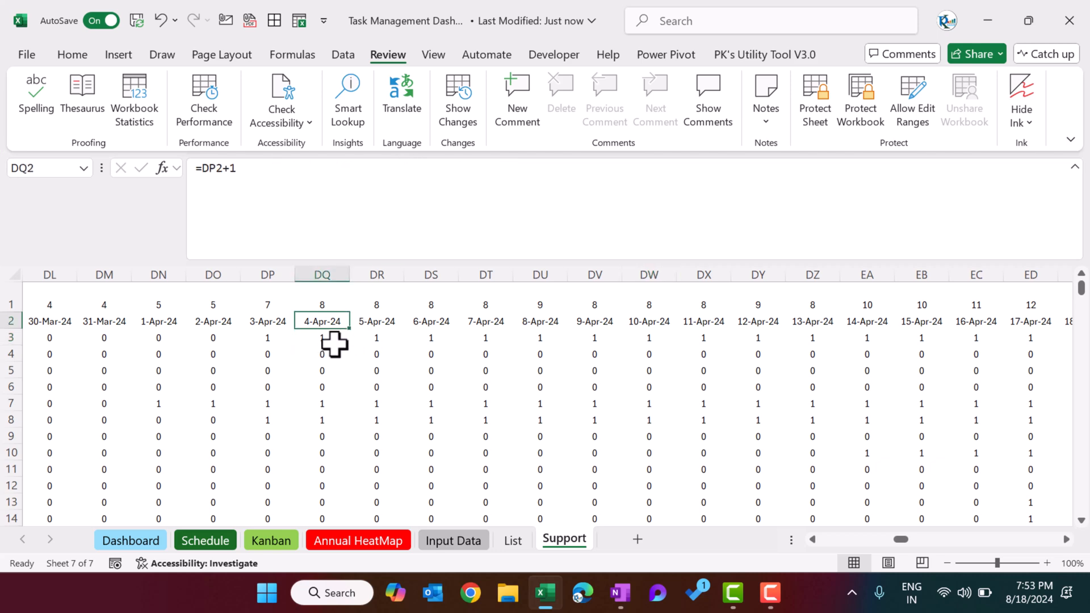
click(334, 341)
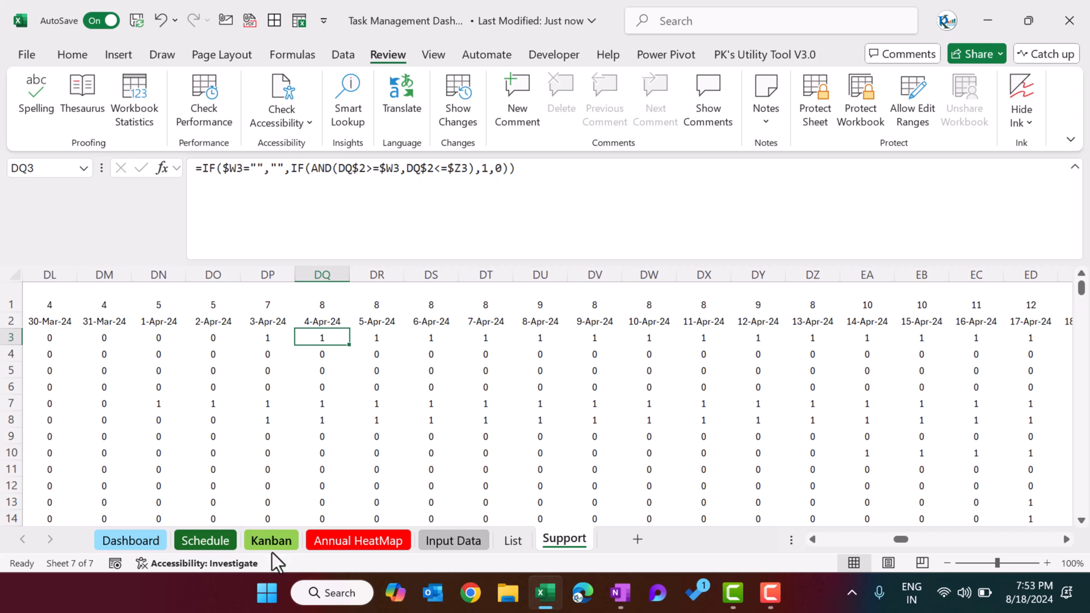
- Return to the Annual HeatMap sheet and show the task numbers on the heat map
click(284, 542)
key(ctrl+Page_Down)
click(553, 333)
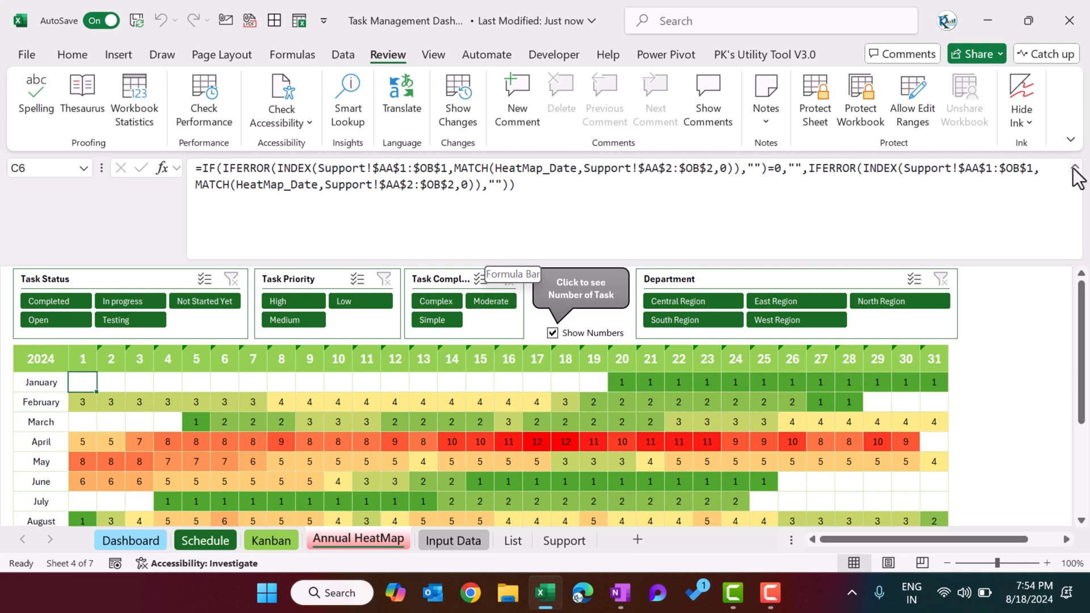
scroll(501, 433, down, 1)
scroll(530, 358, up, 1)
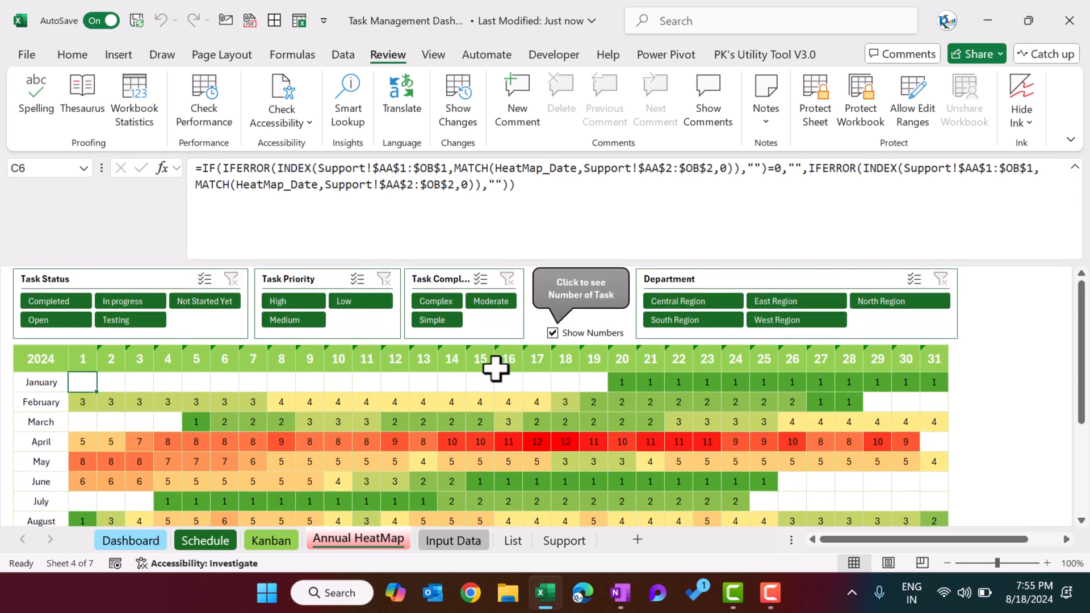
- Inspect the Graded Color Scale conditional formatting rule from heat map cell N7 and cancel out of its settings
click(391, 401)
key(alt+o)
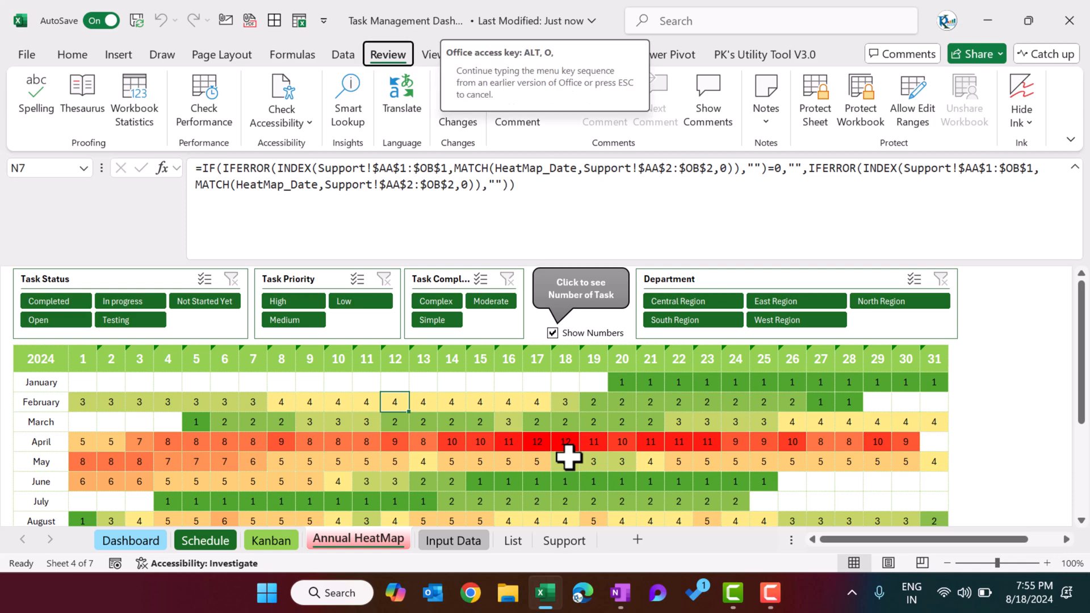
key(d)
click(496, 329)
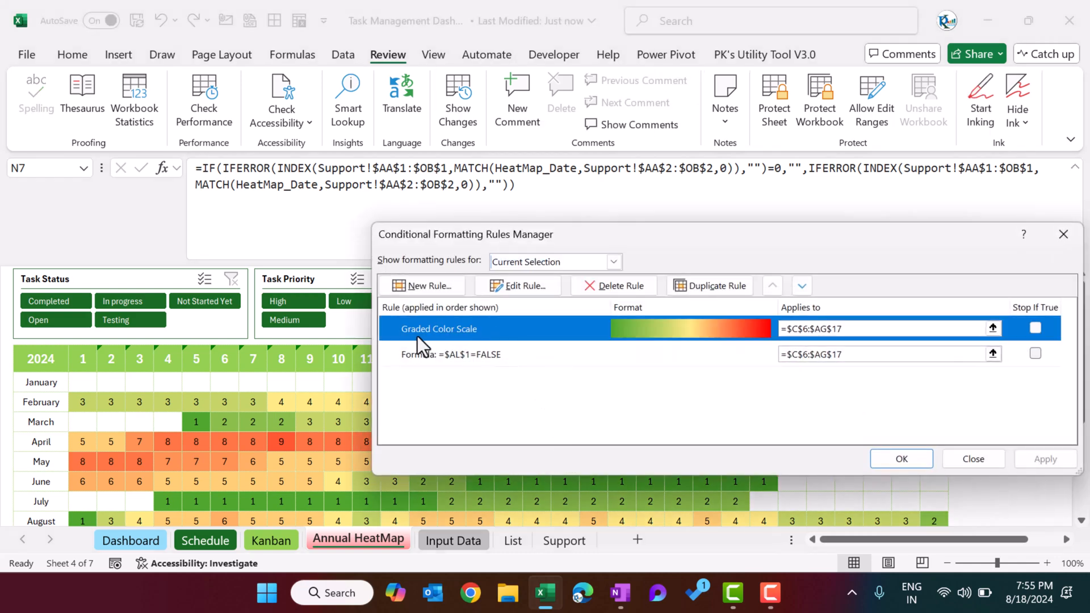
click(527, 283)
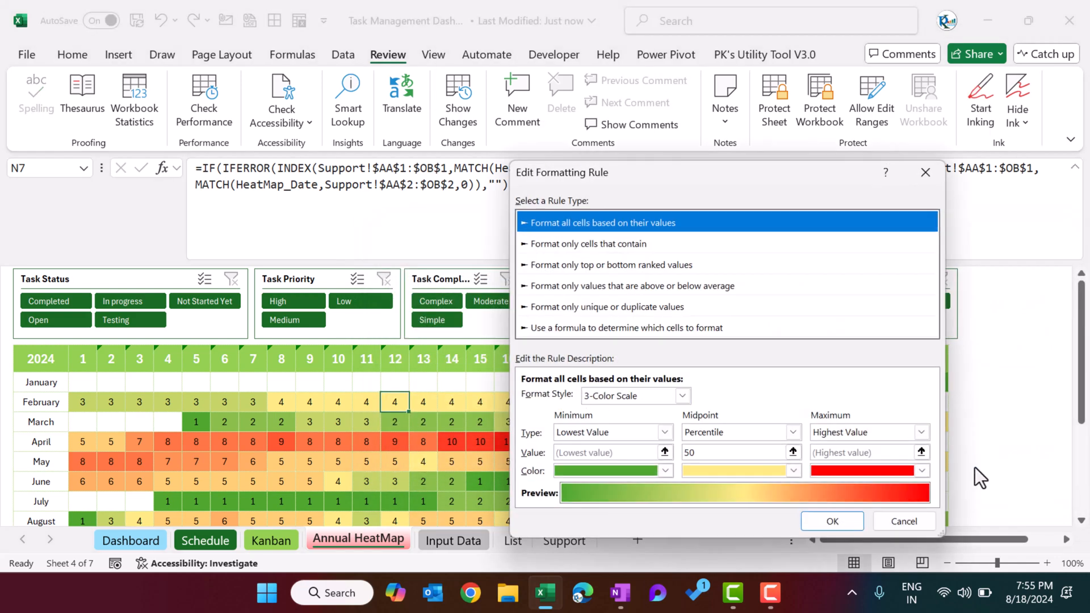
key(Escape)
- Inspect the =$AL$1=FALSE rule and its custom number format ;;;, and close the conditional formatting rules
click(475, 353)
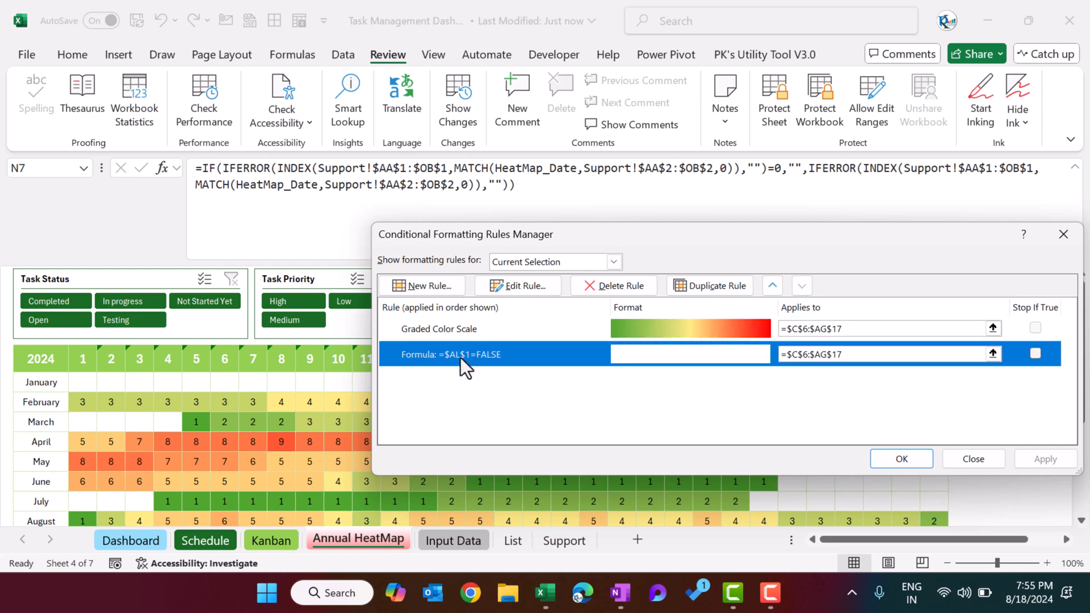
click(533, 288)
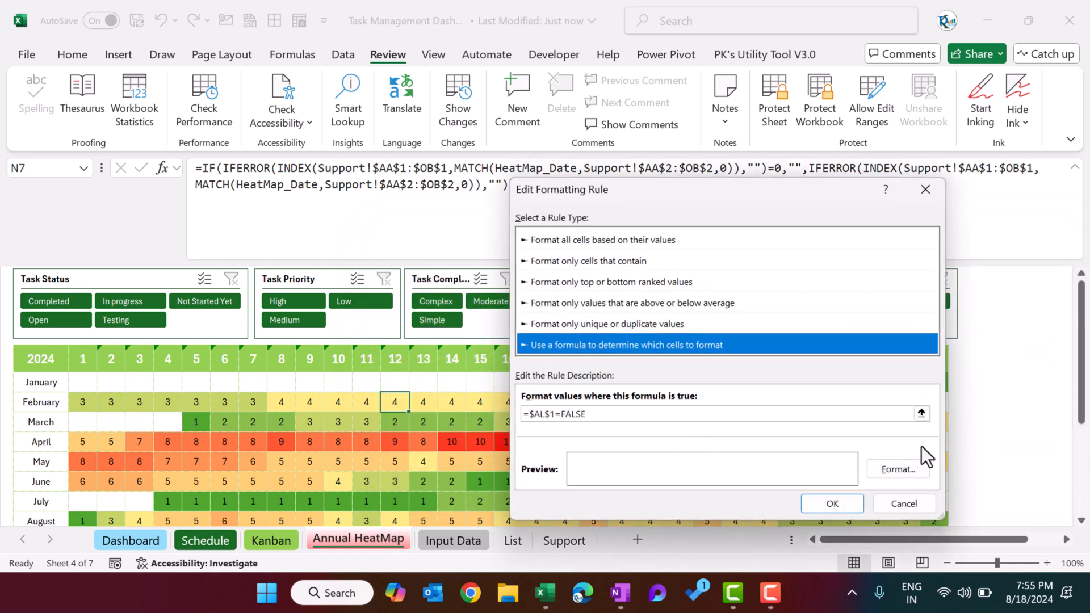
click(914, 472)
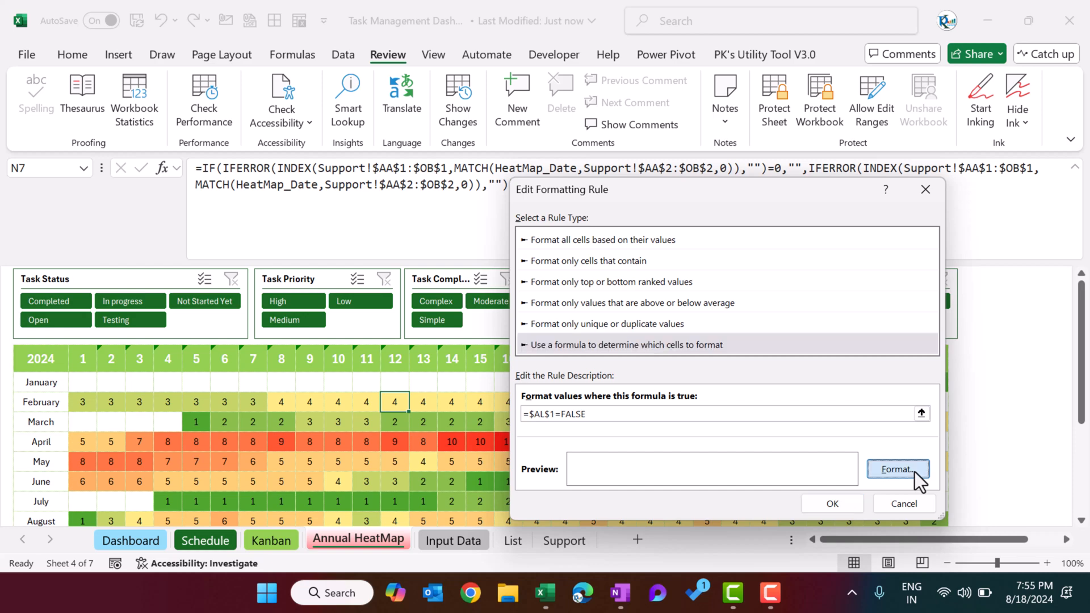
click(539, 128)
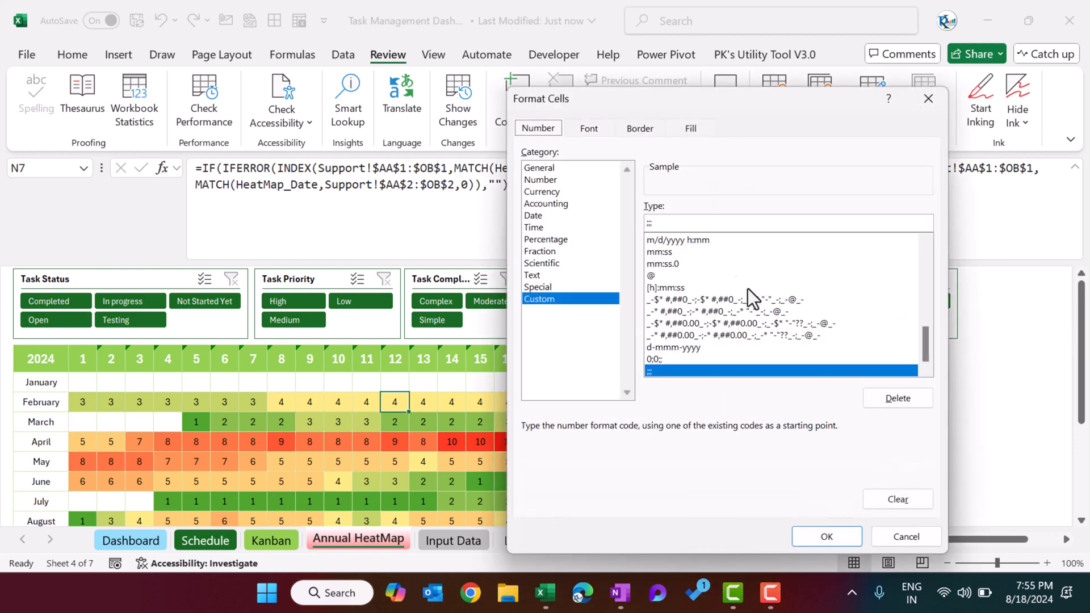
key(Return)
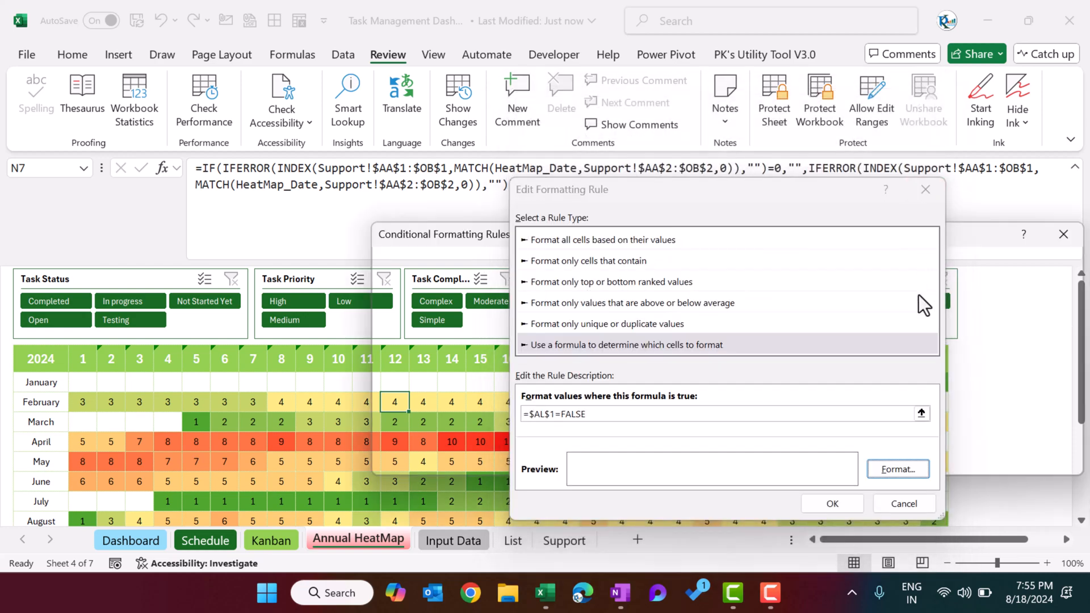
key(Return)
key(Return)
click(676, 363)
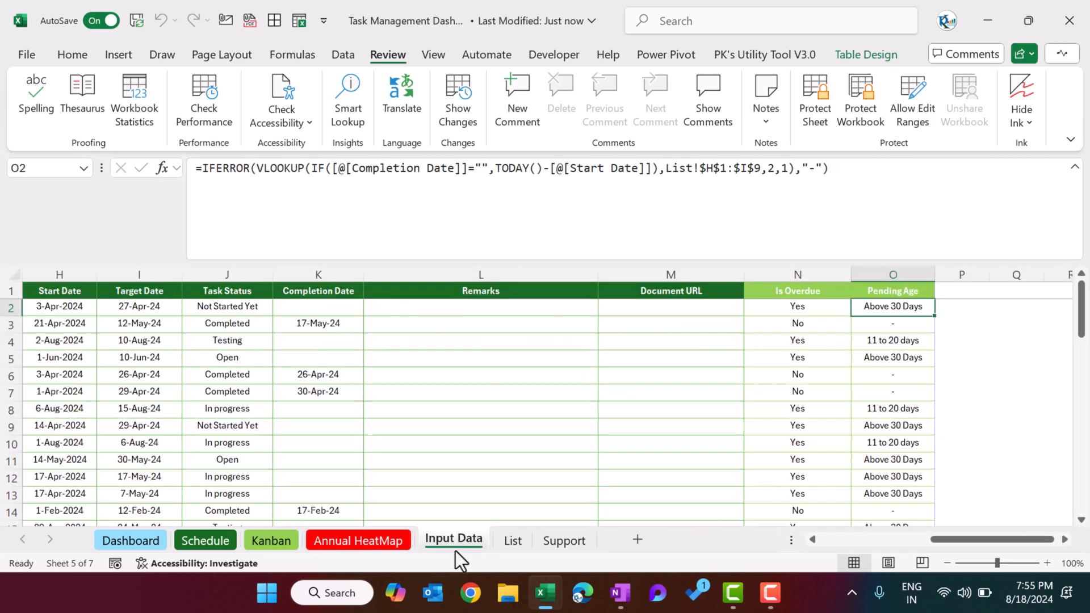
- Look through the Input Data, List and Support sheets, return to the Dashboard and collapse the formula bar
click(454, 542)
click(516, 541)
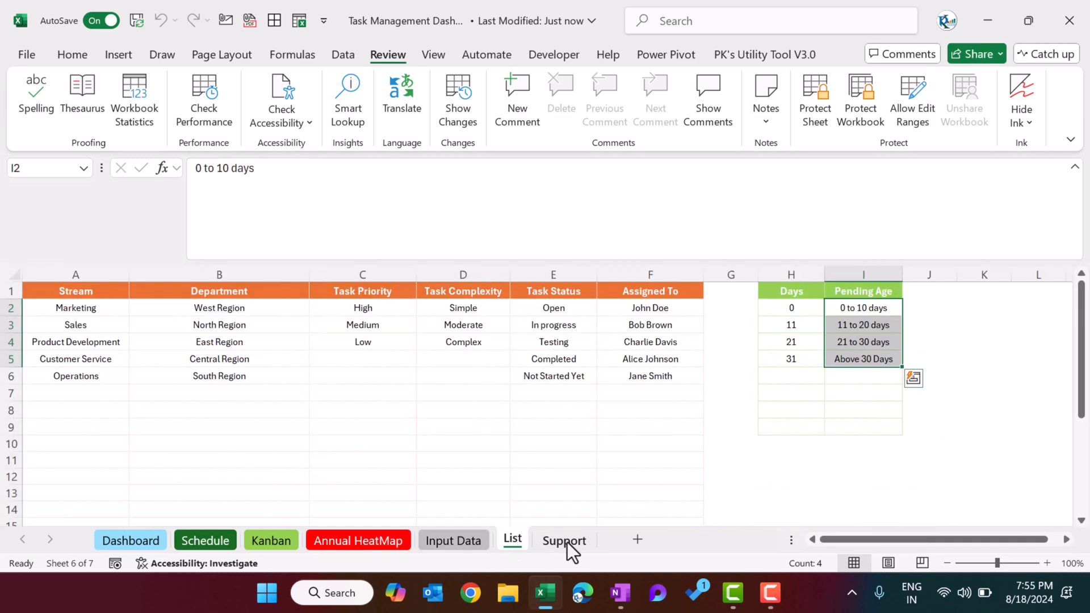
click(562, 540)
click(134, 544)
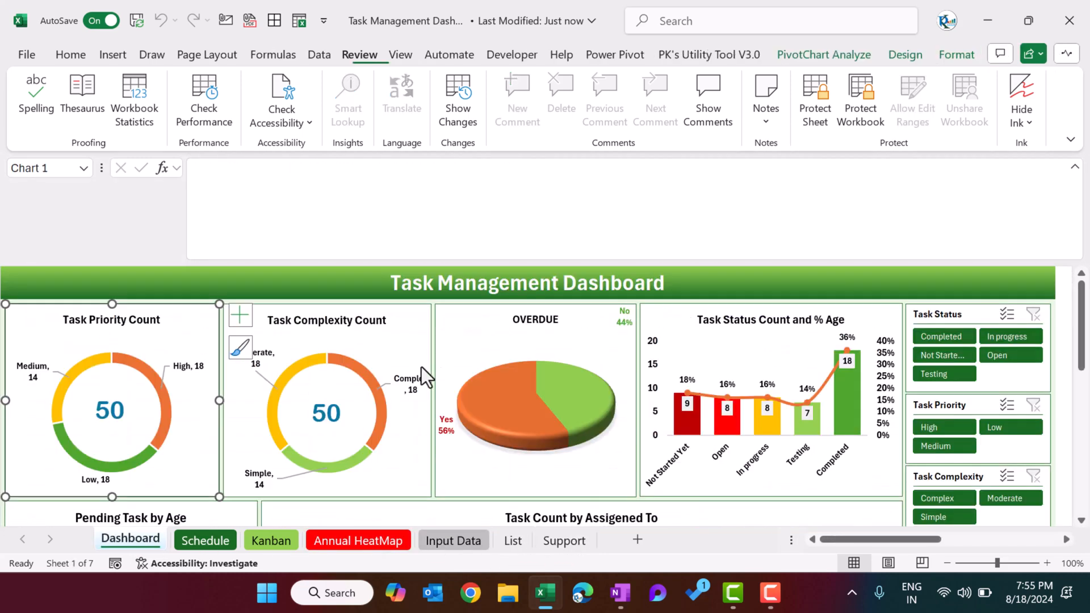
click(324, 285)
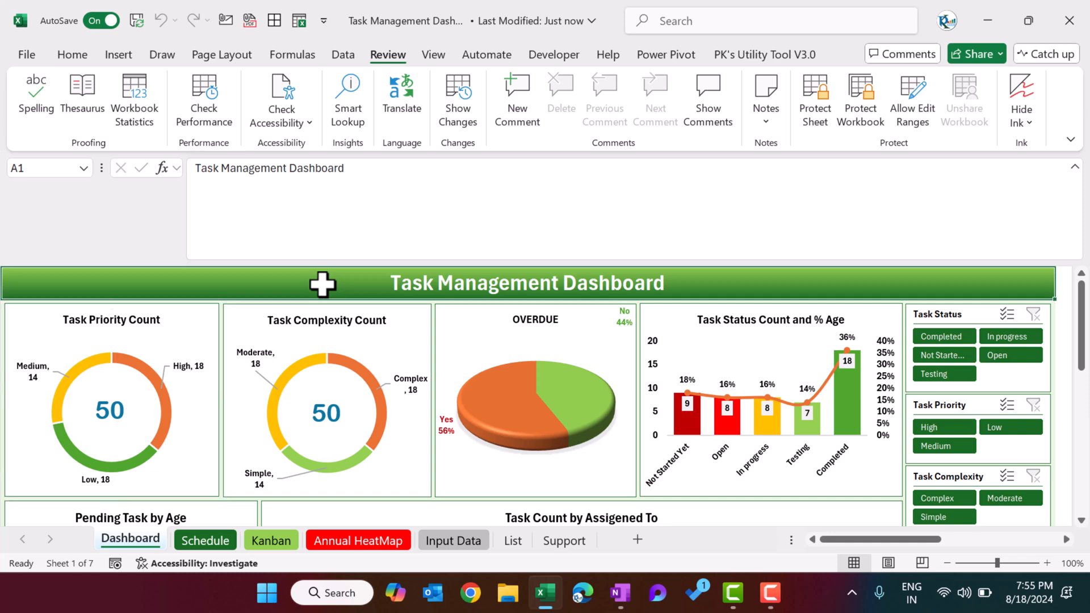
click(1073, 167)
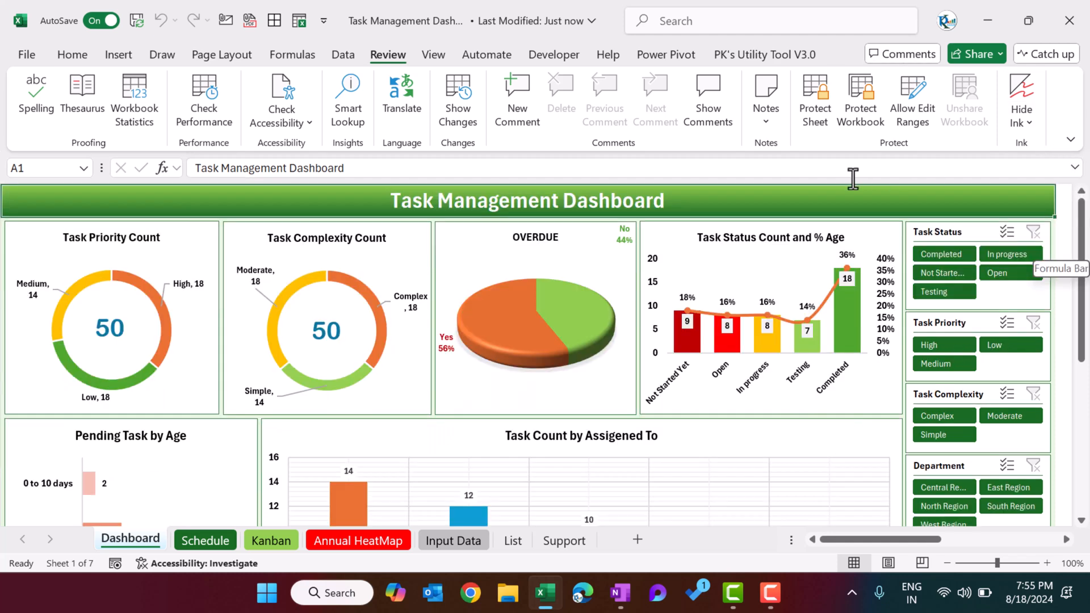